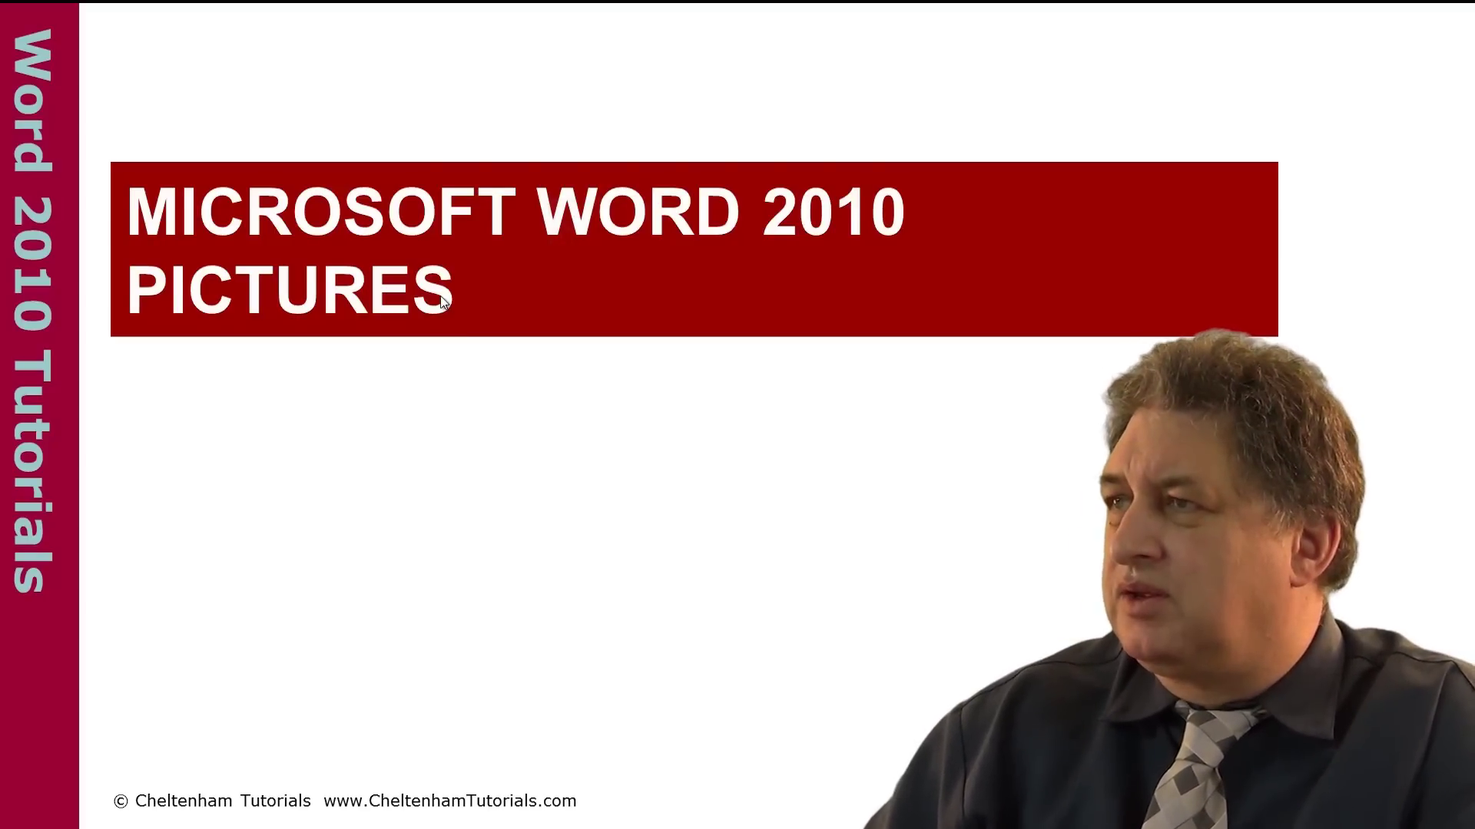
# - Open Paint, Excel 2010 and Word 2010 from the desktop, and move the Word window down to uncover the other title bars
pyautogui.click(442, 302)
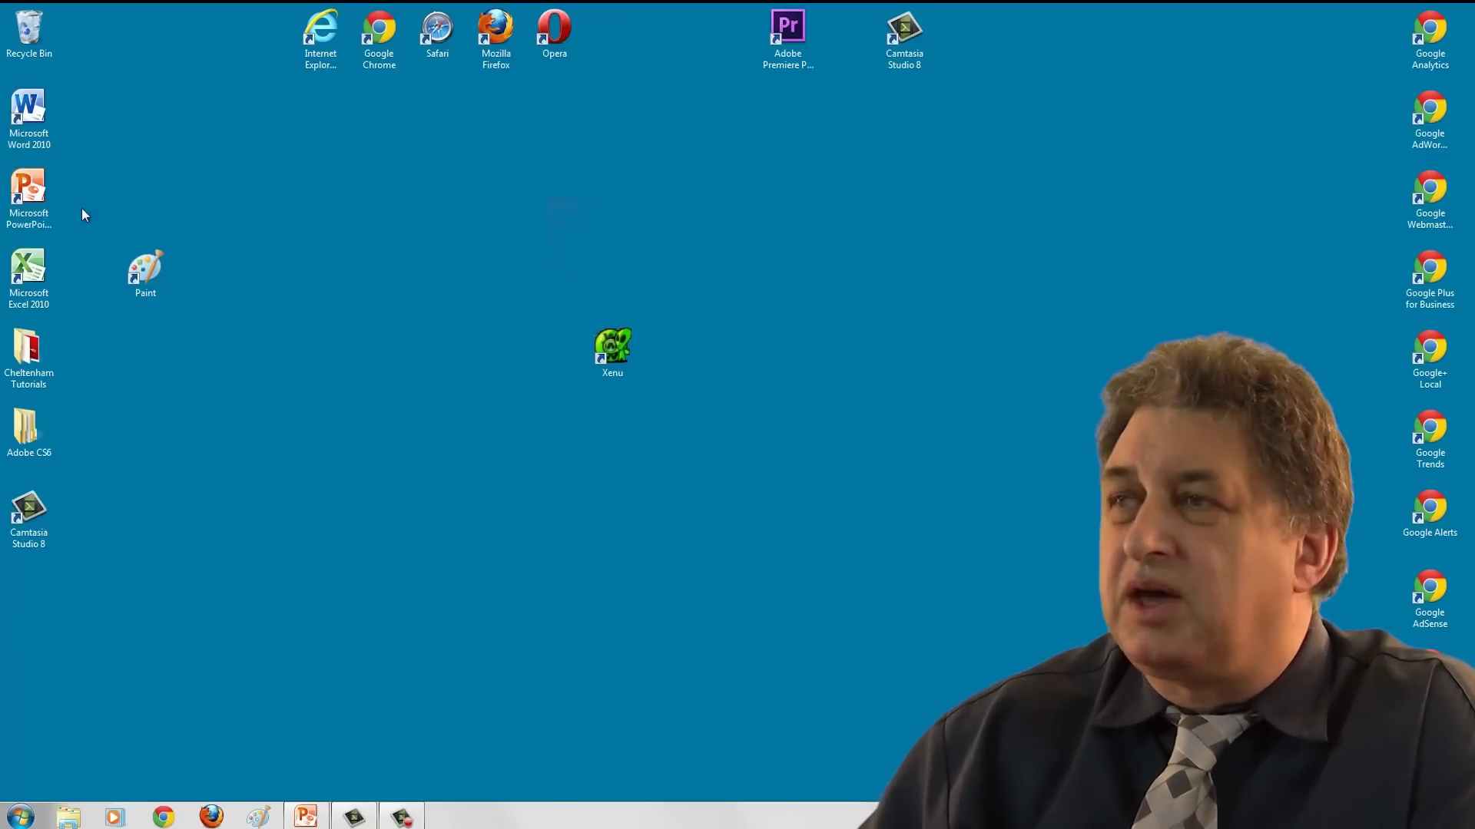
pyautogui.doubleClick(146, 268)
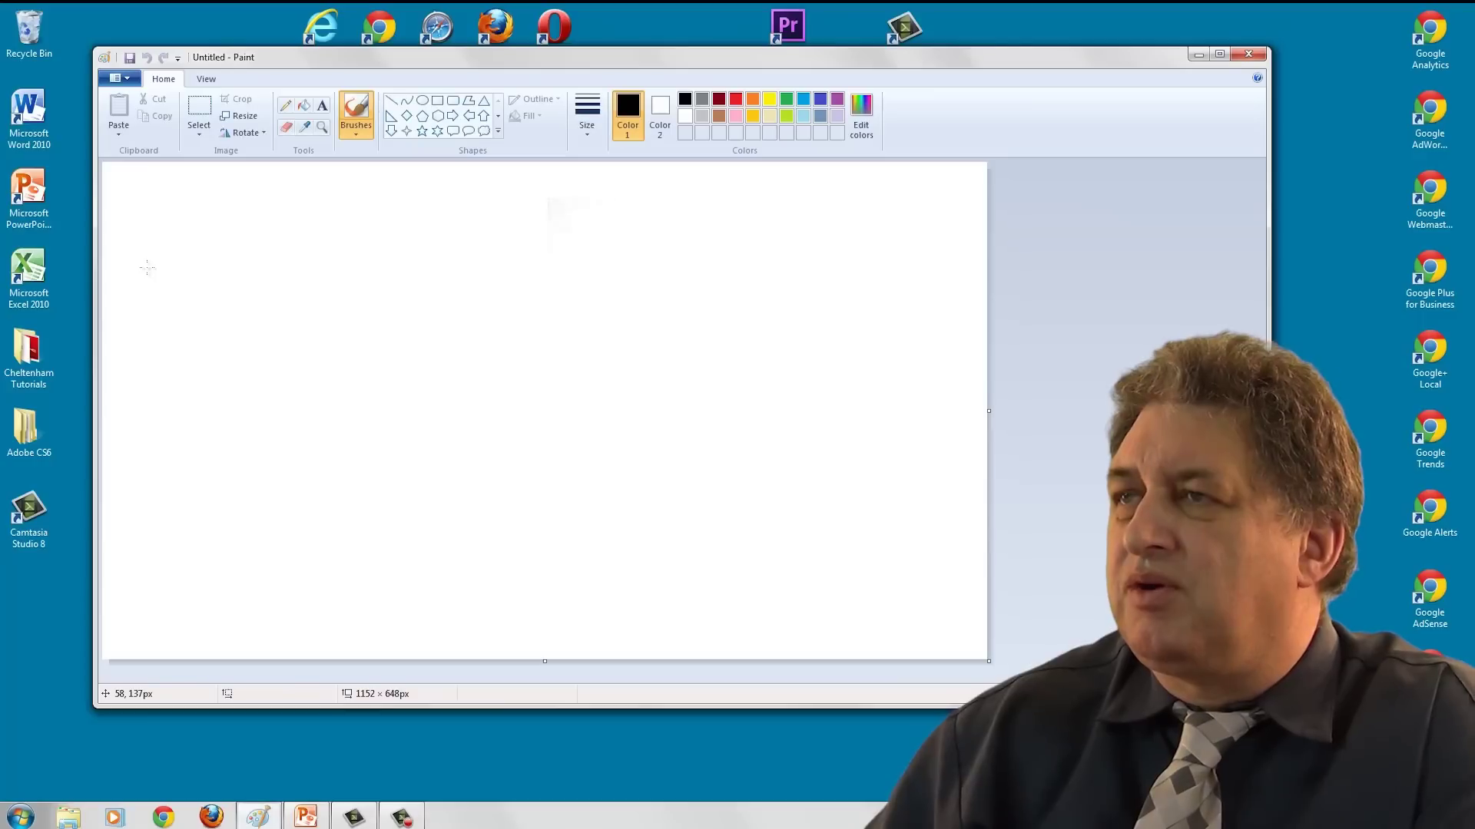
pyautogui.doubleClick(35, 269)
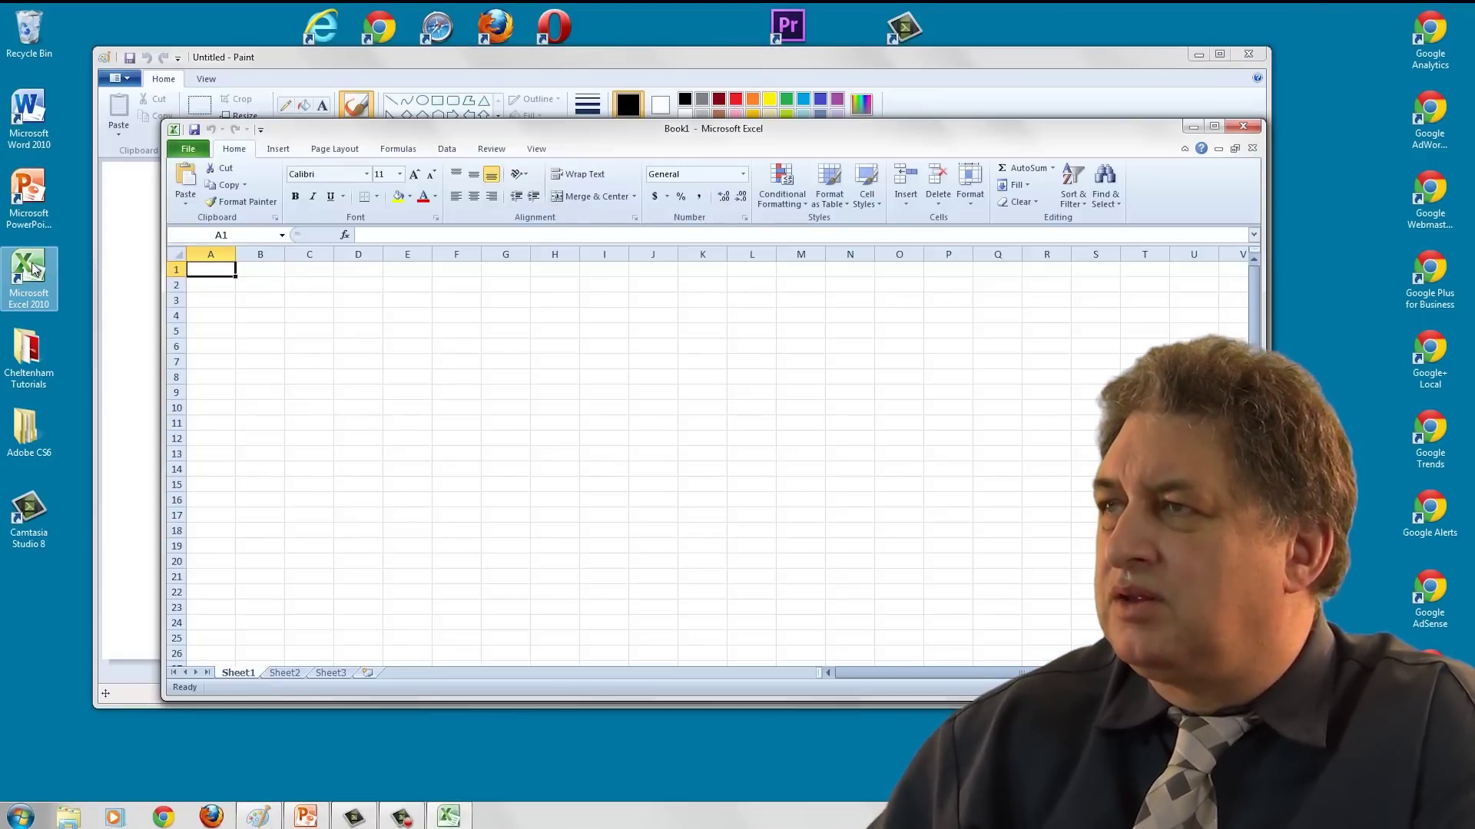
pyautogui.doubleClick(35, 130)
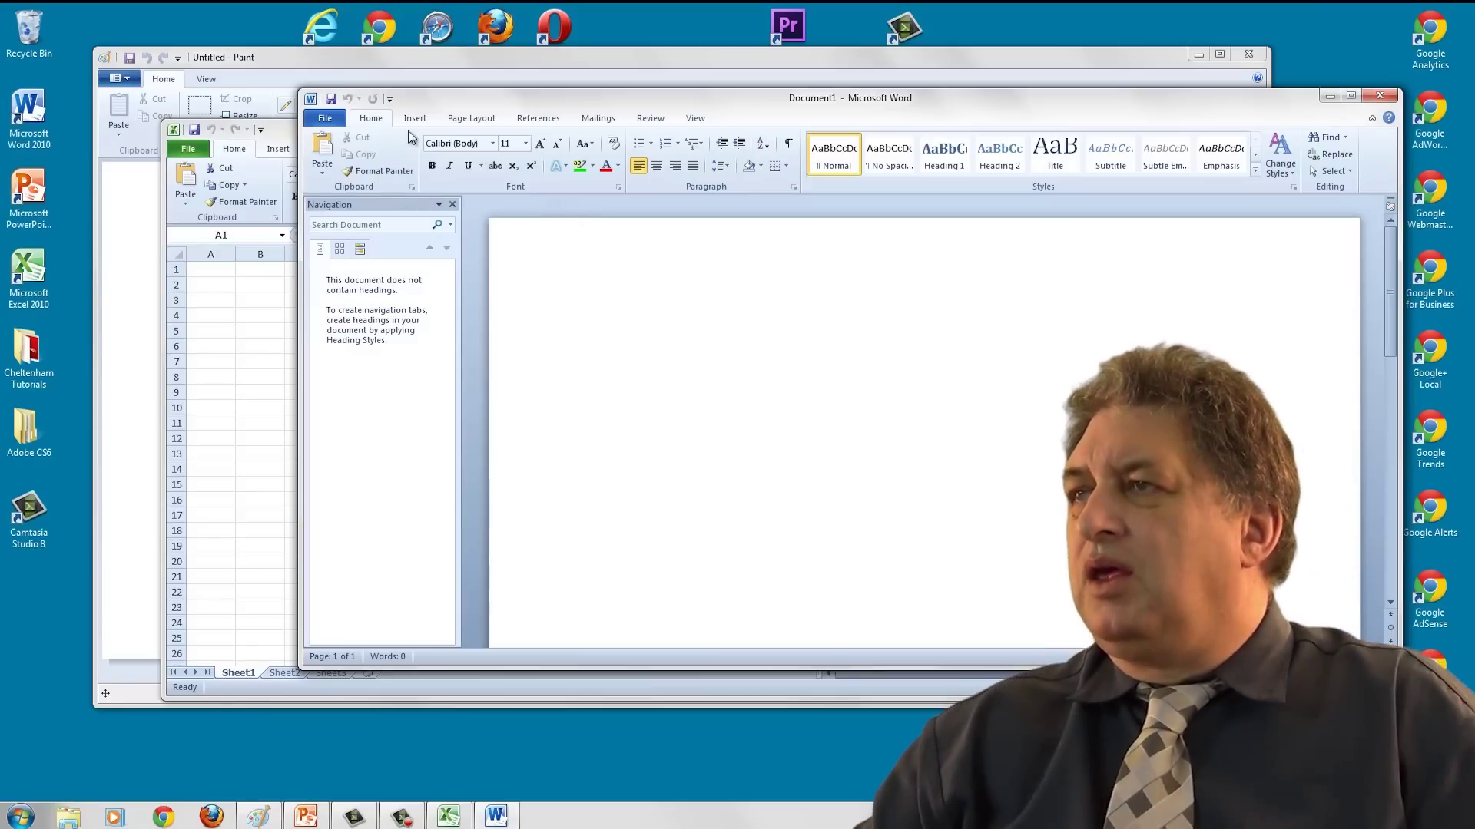
pyautogui.moveTo(435, 99)
pyautogui.mouseDown()
pyautogui.moveTo(444, 185)
pyautogui.moveTo(414, 200)
pyautogui.mouseUp()
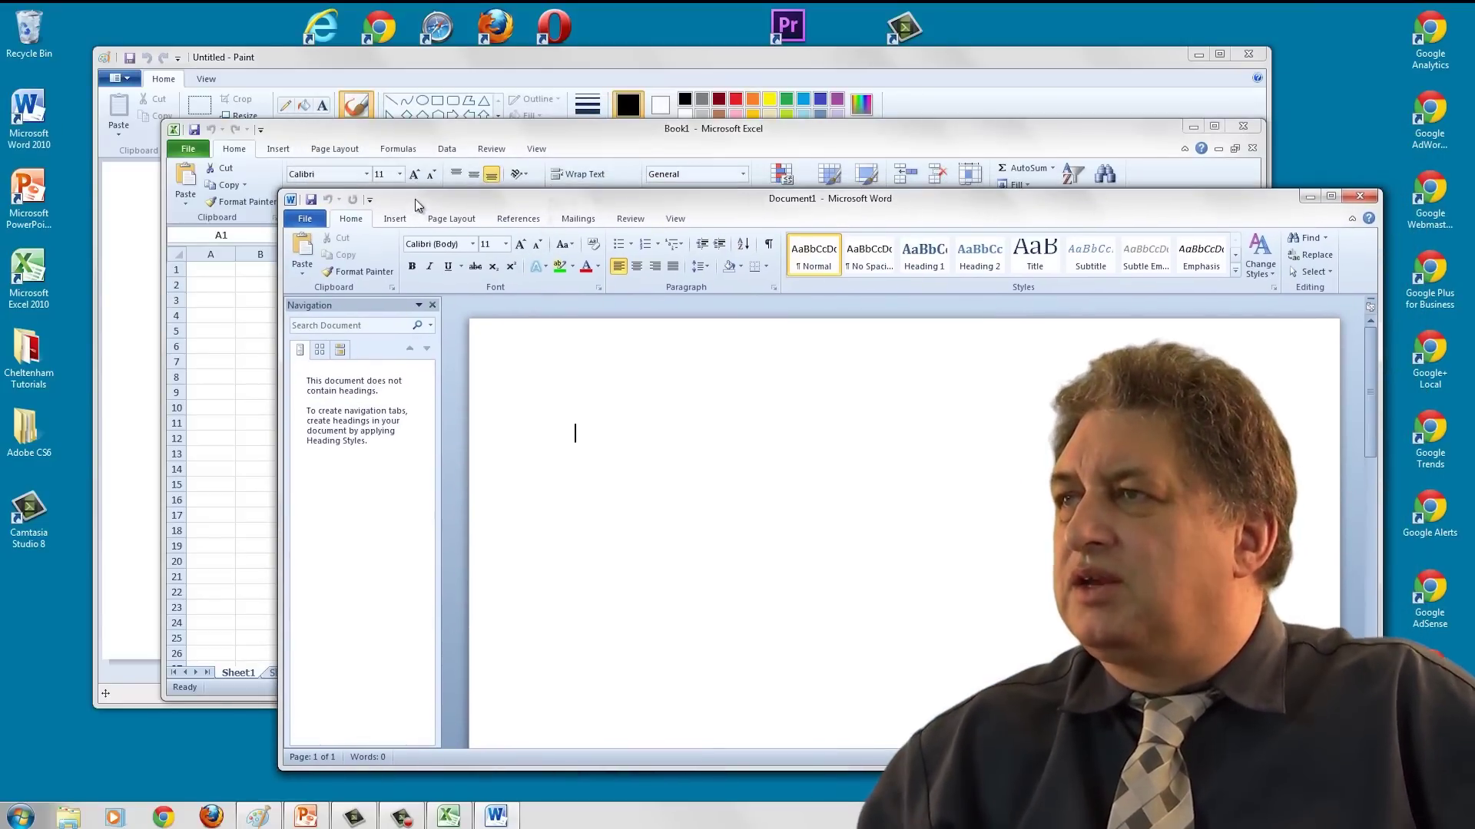
# - Bring the Excel, Paint and Word windows to the front in turn
pyautogui.click(406, 131)
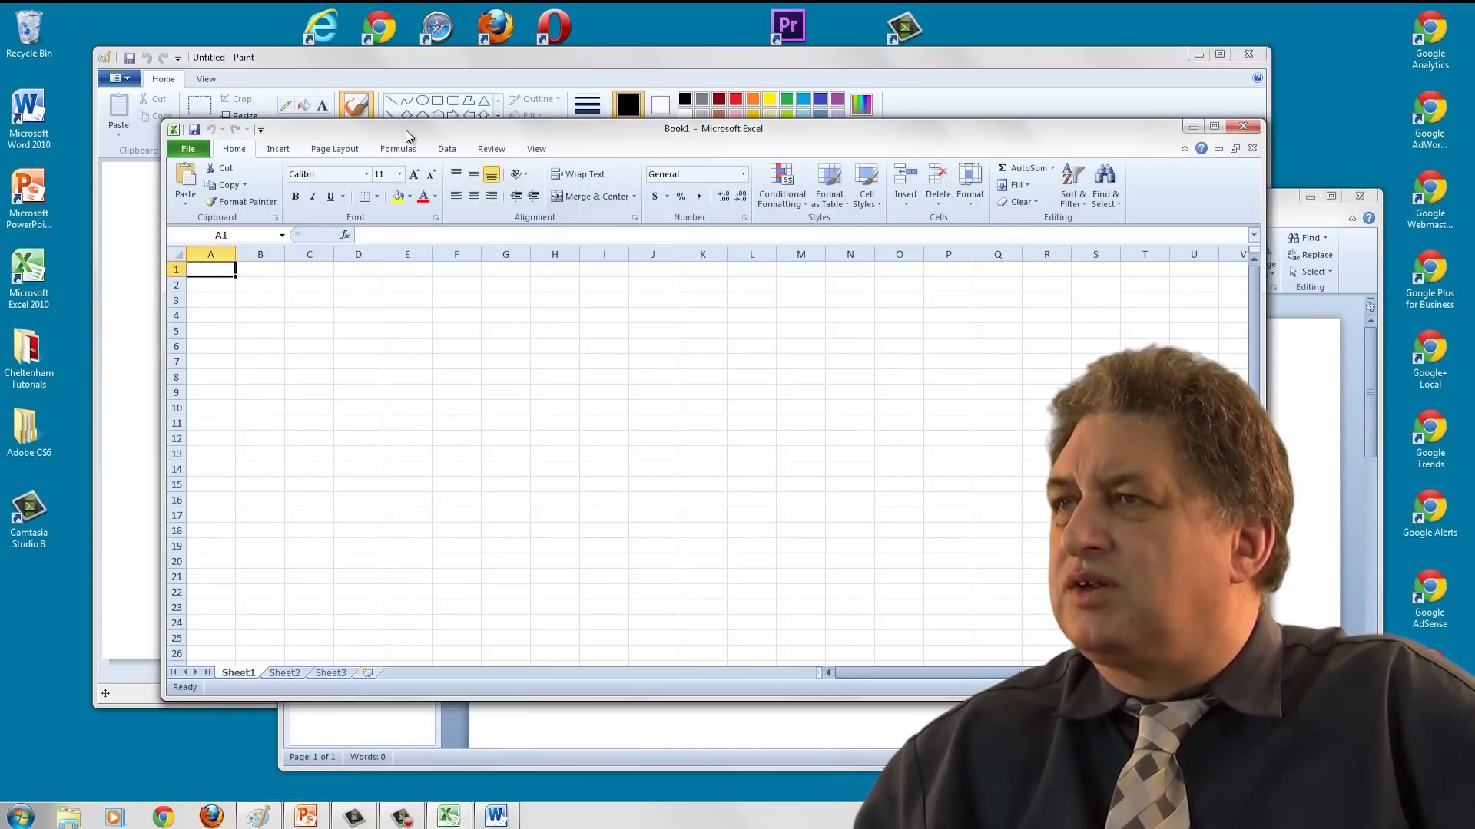
pyautogui.click(370, 59)
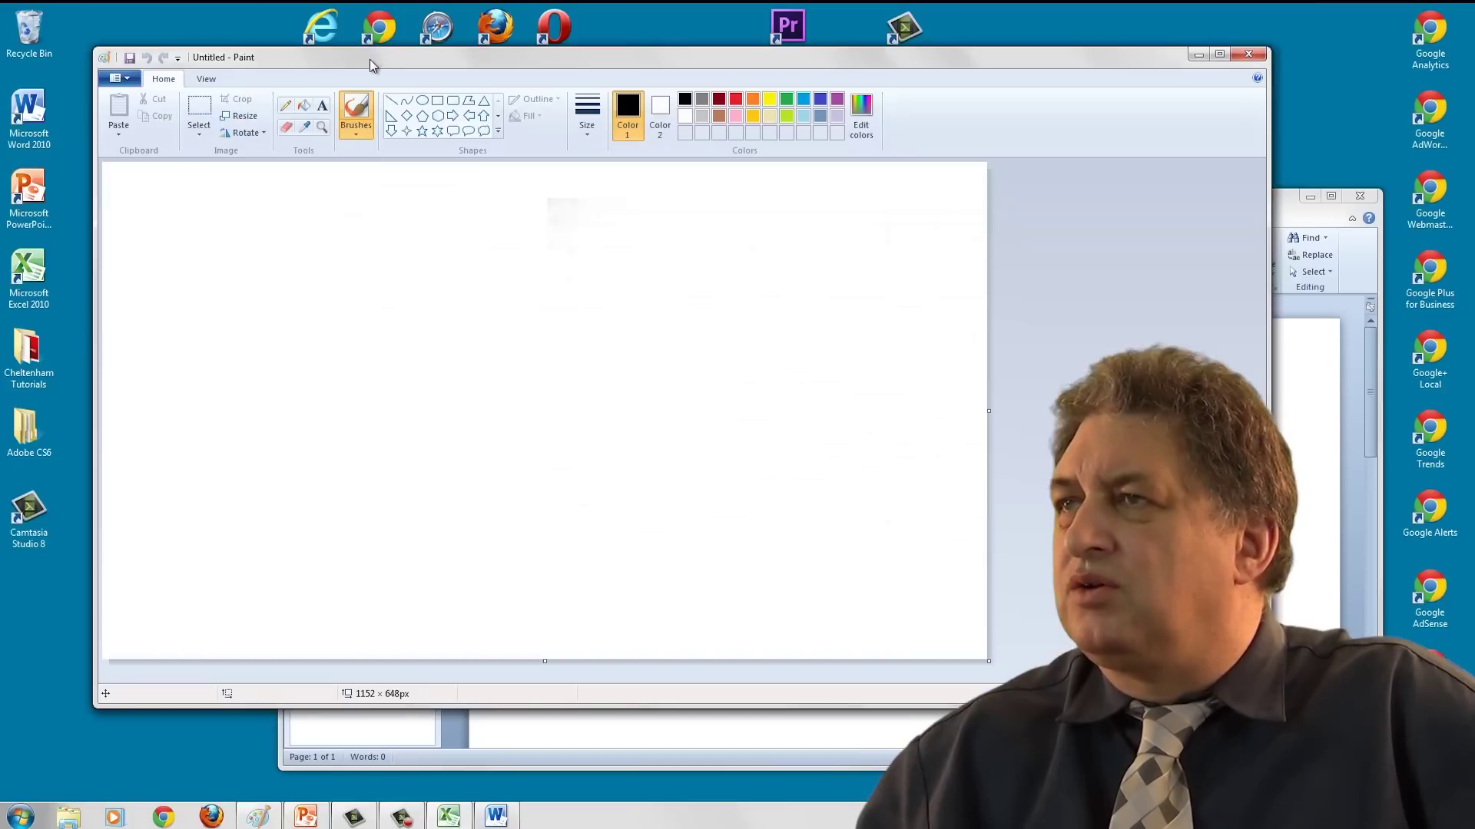
pyautogui.click(1280, 340)
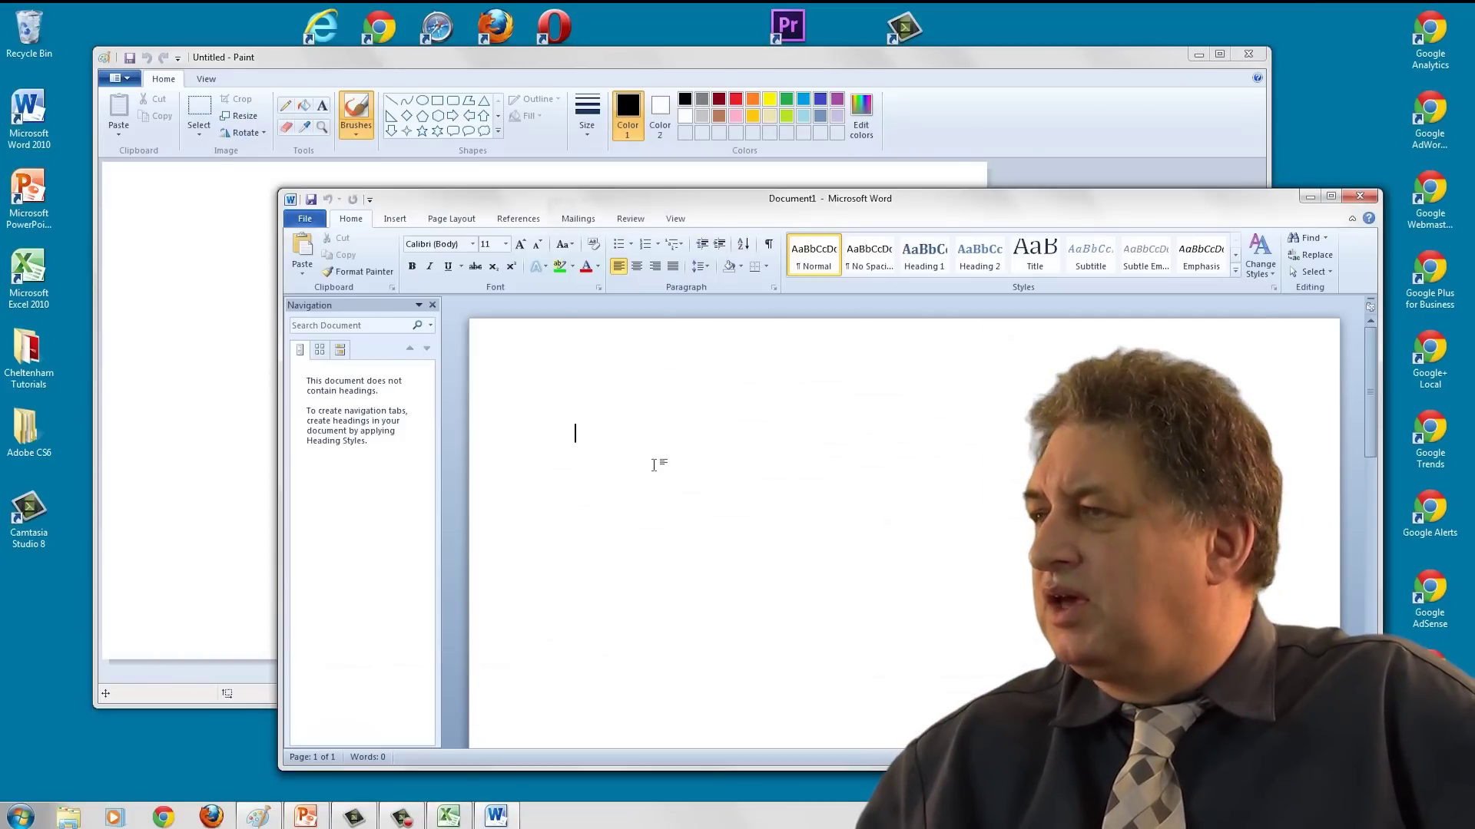
# - Add four blank lines at the start of the Word document and place the cursor among them
pyautogui.press('Return')
pyautogui.press('Return')
pyautogui.press('Return')
pyautogui.press('Return')
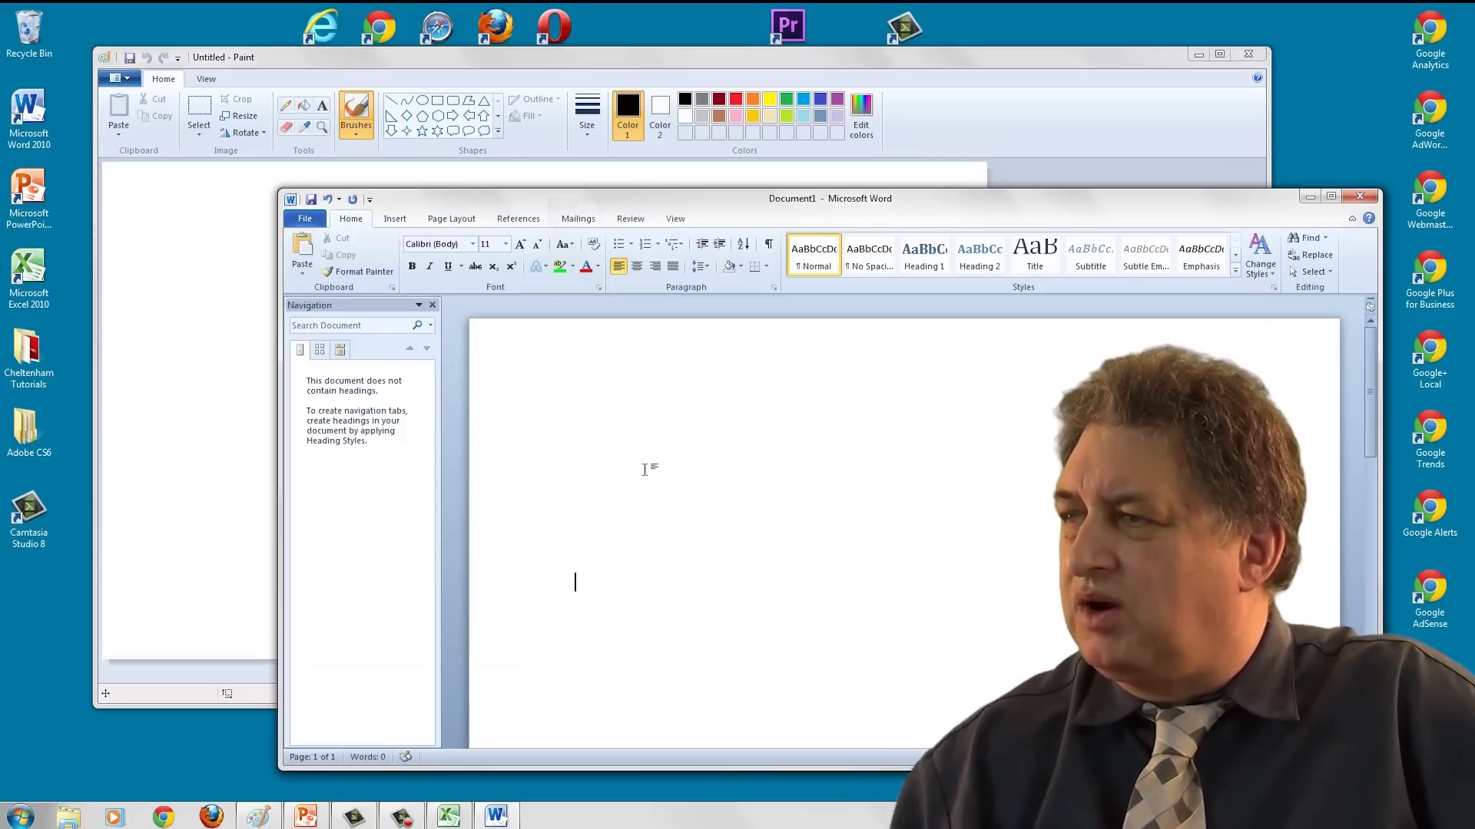
pyautogui.click(589, 507)
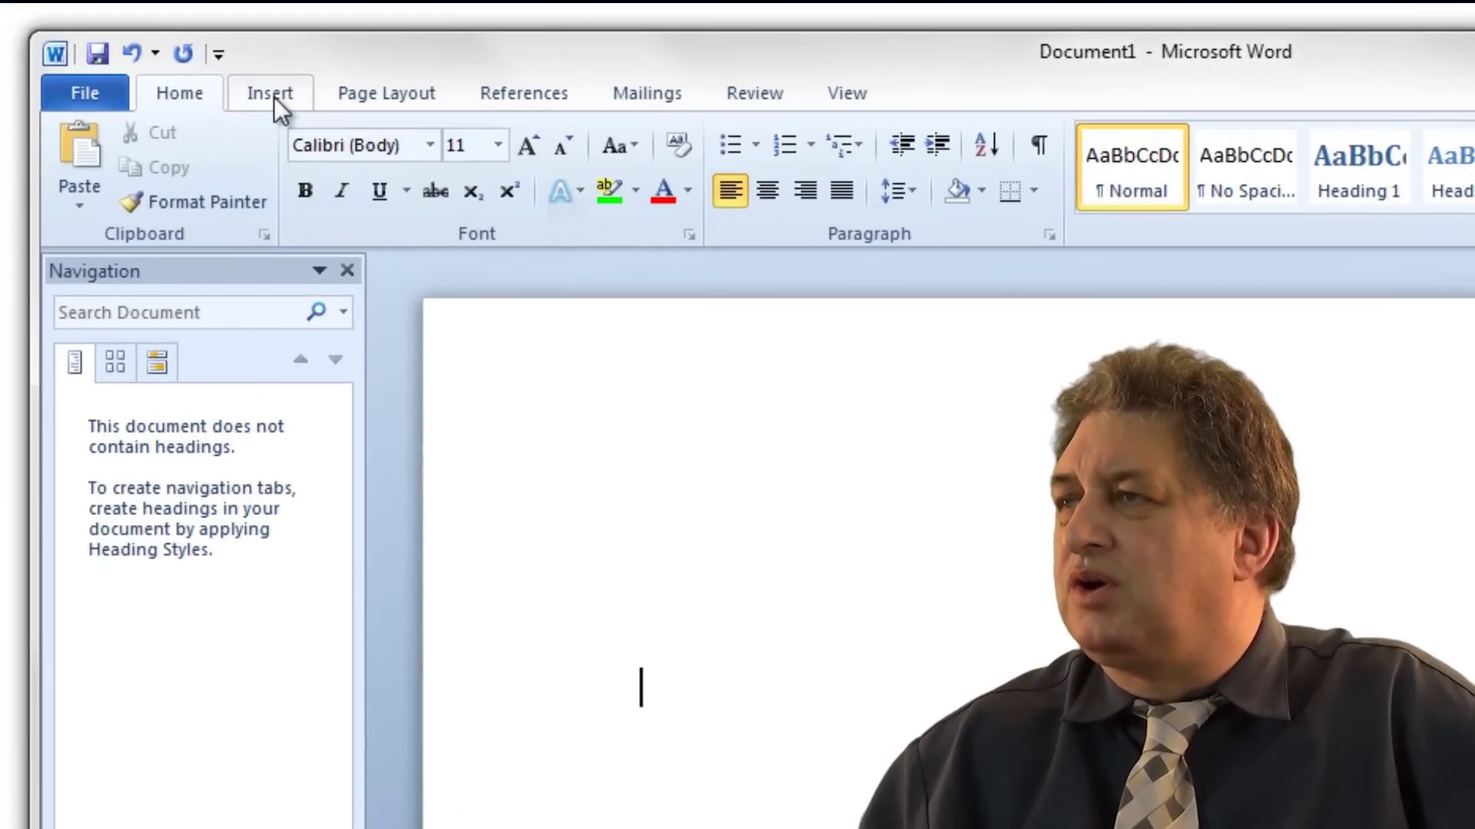
# - Insert a screenshot of the whole Untitled - Paint window into the document
pyautogui.click(294, 118)
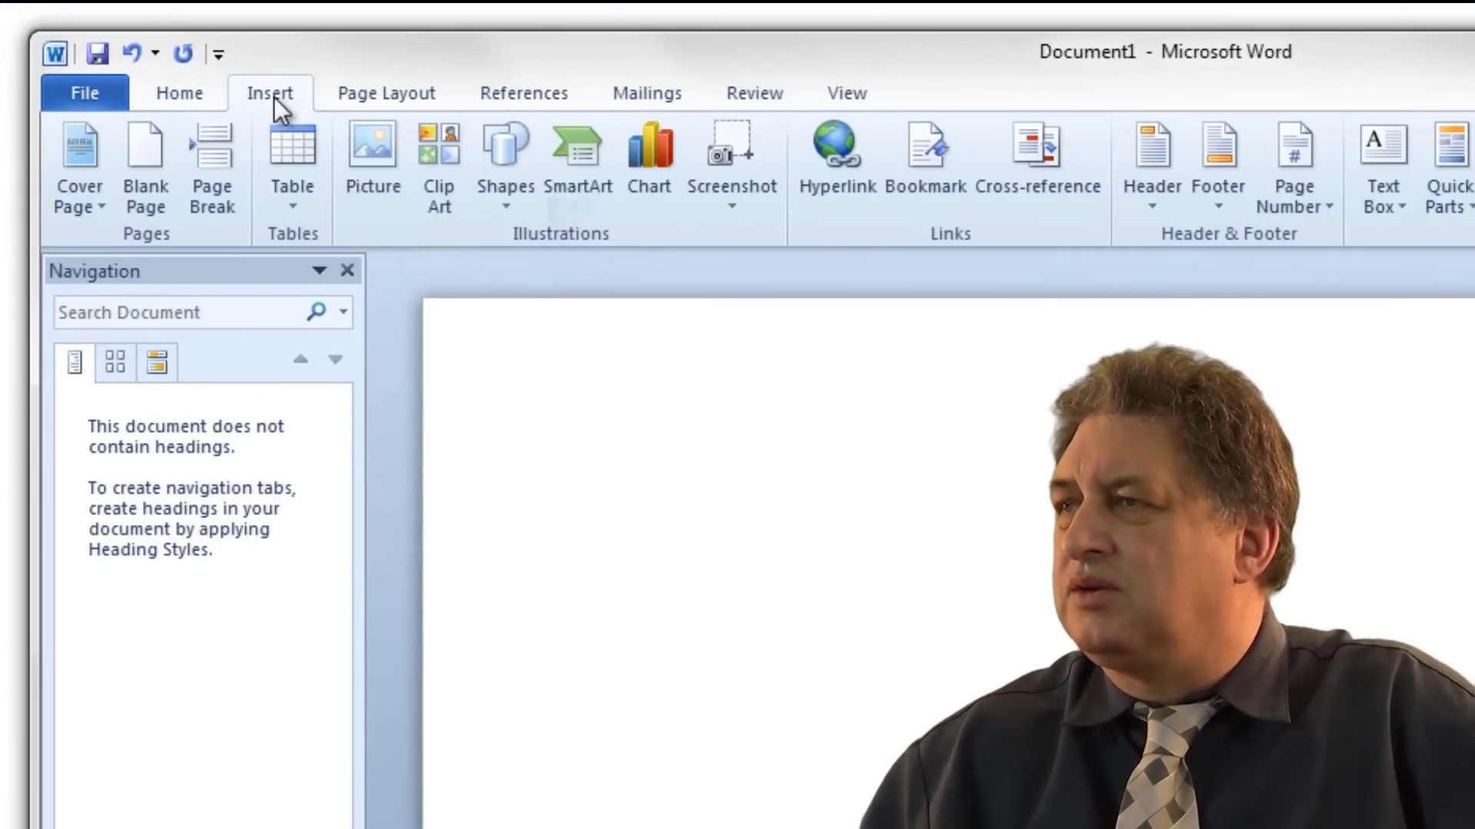
pyautogui.click(735, 181)
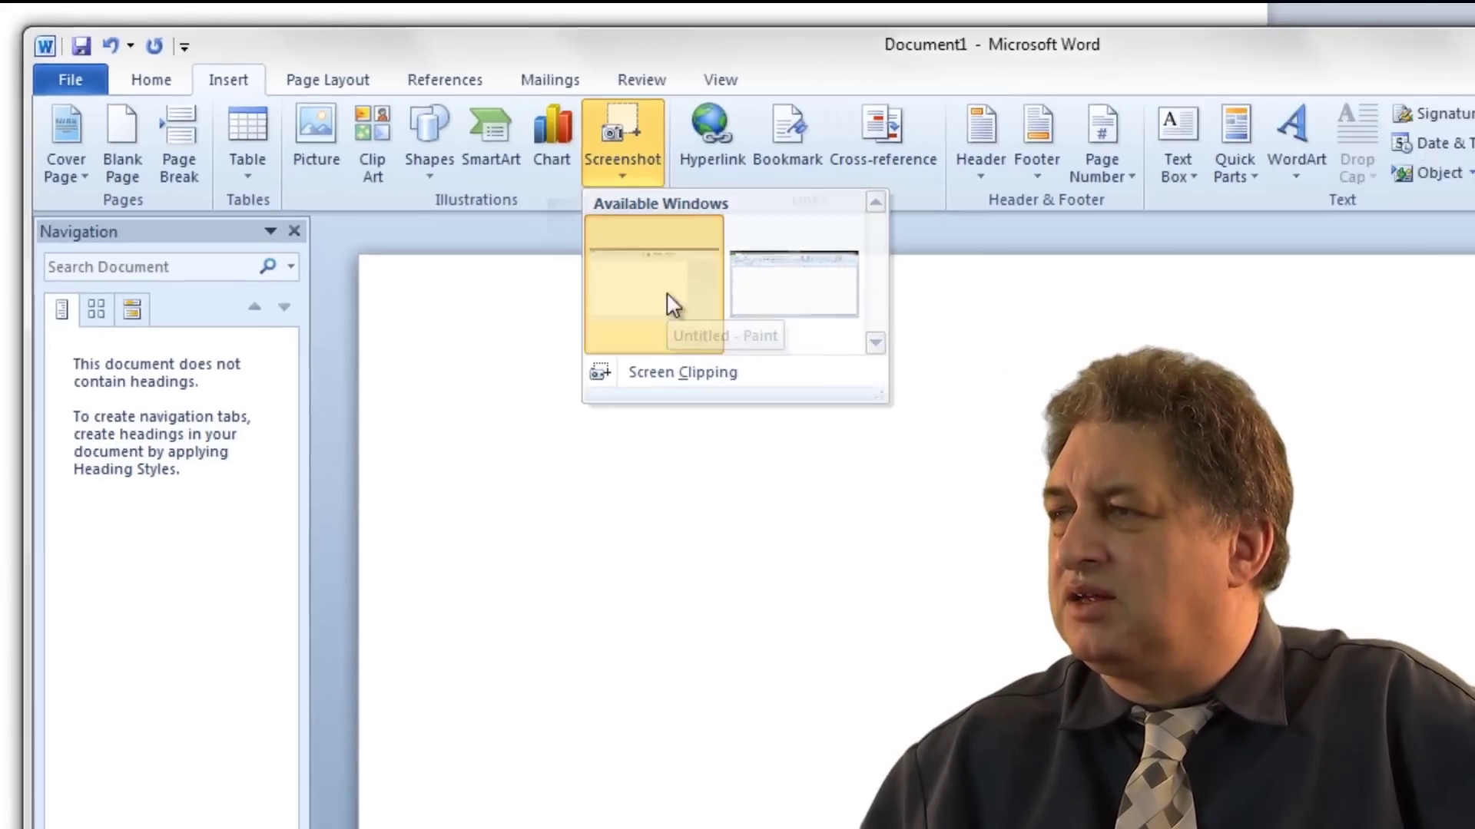
pyautogui.click(785, 343)
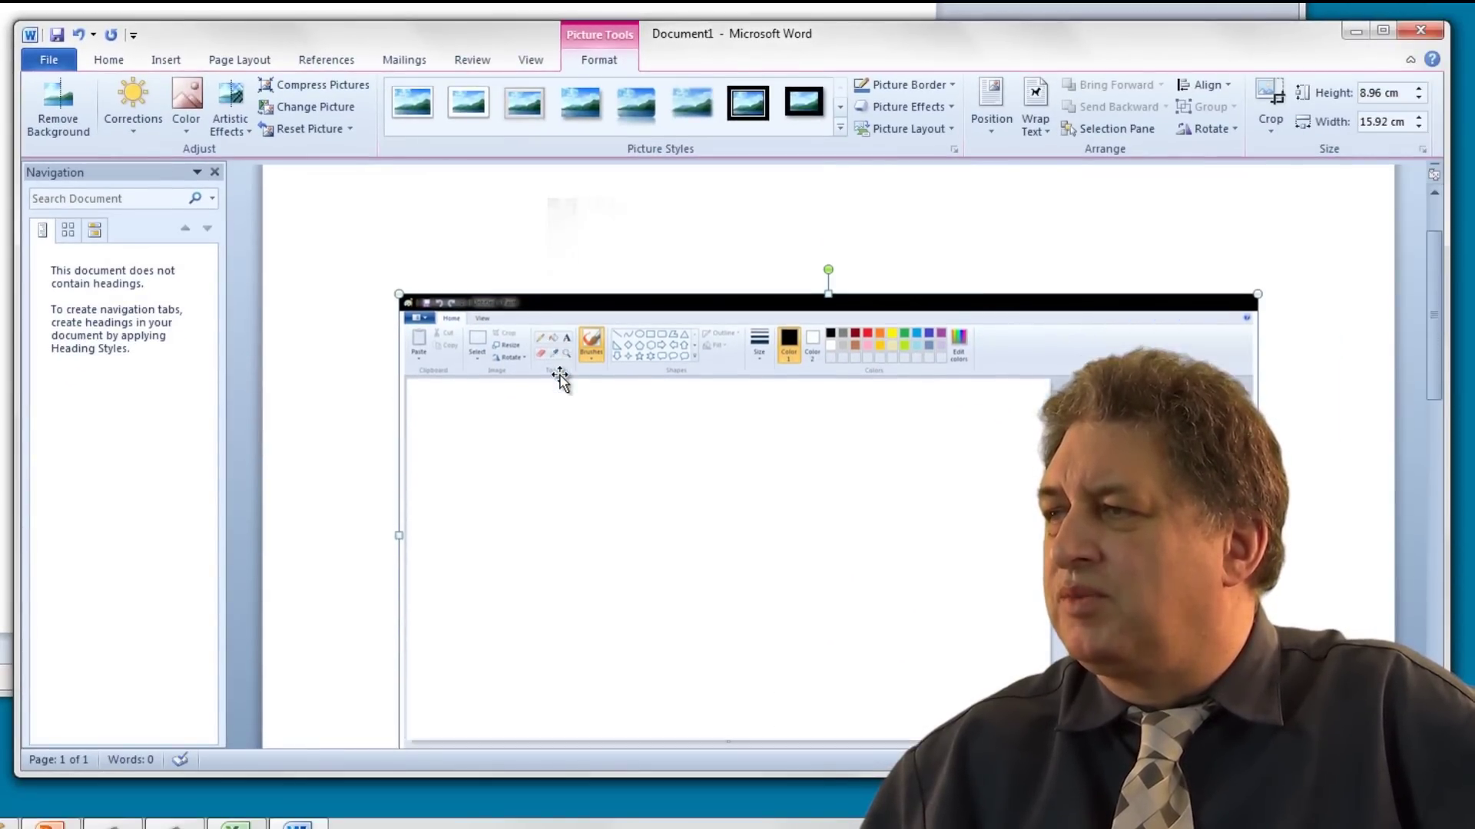
# - Insert a screenshot of the whole Excel Book1 window below the Paint screenshot
pyautogui.scroll(-2, 560, 379)
pyautogui.click(1340, 503)
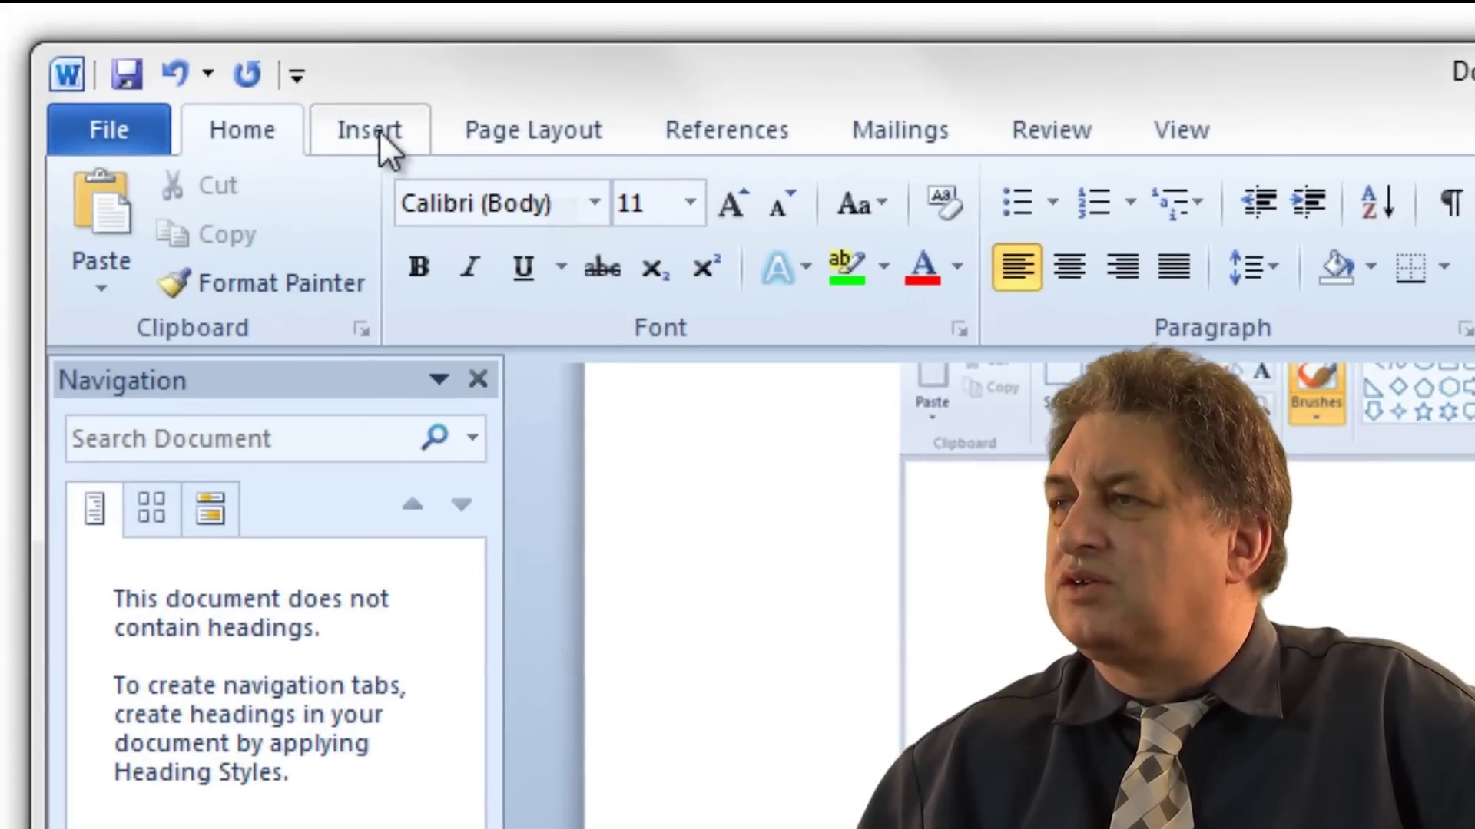
pyautogui.click(379, 132)
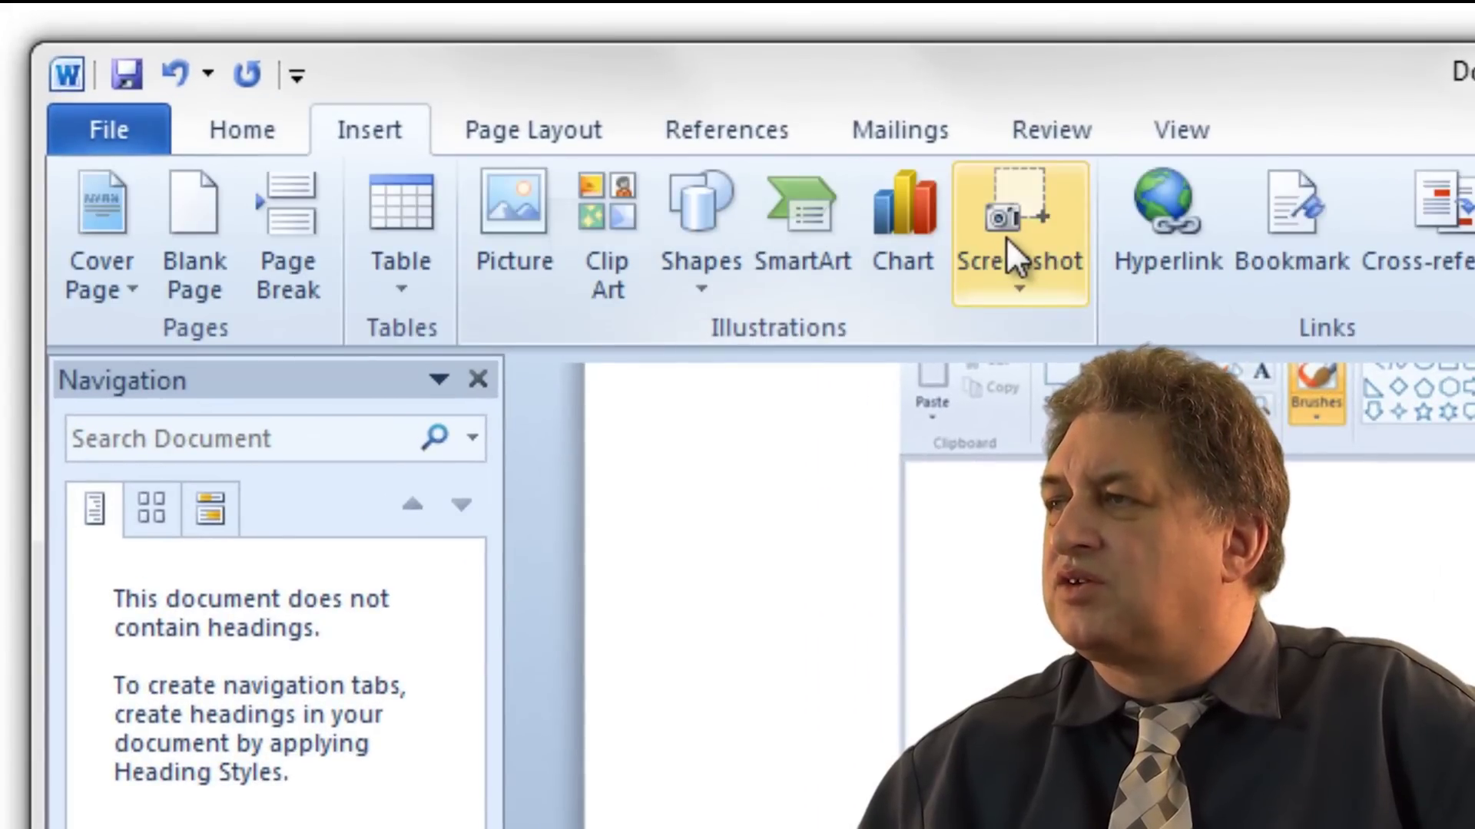
pyautogui.click(1009, 258)
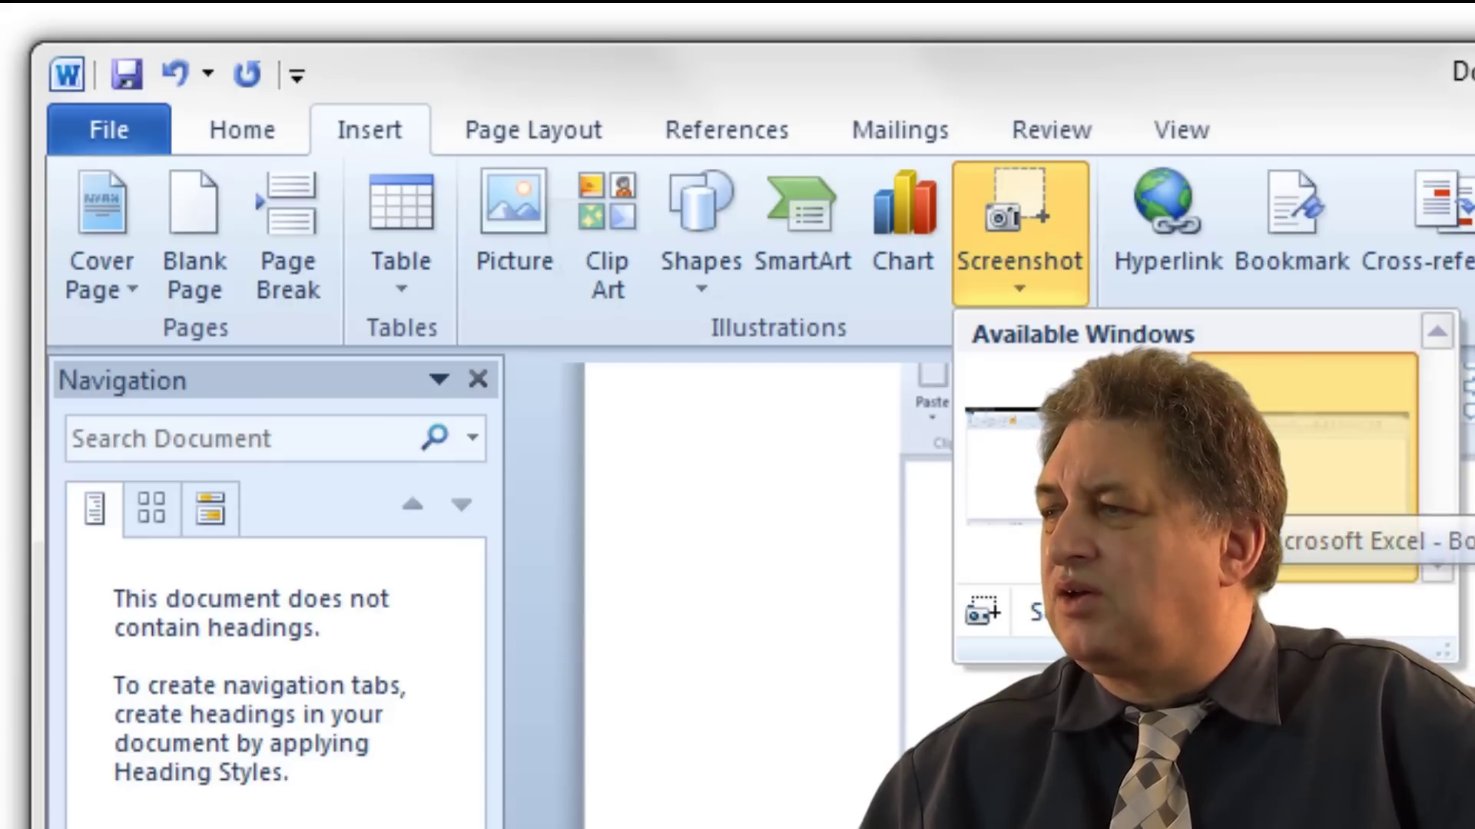
pyautogui.click(1344, 461)
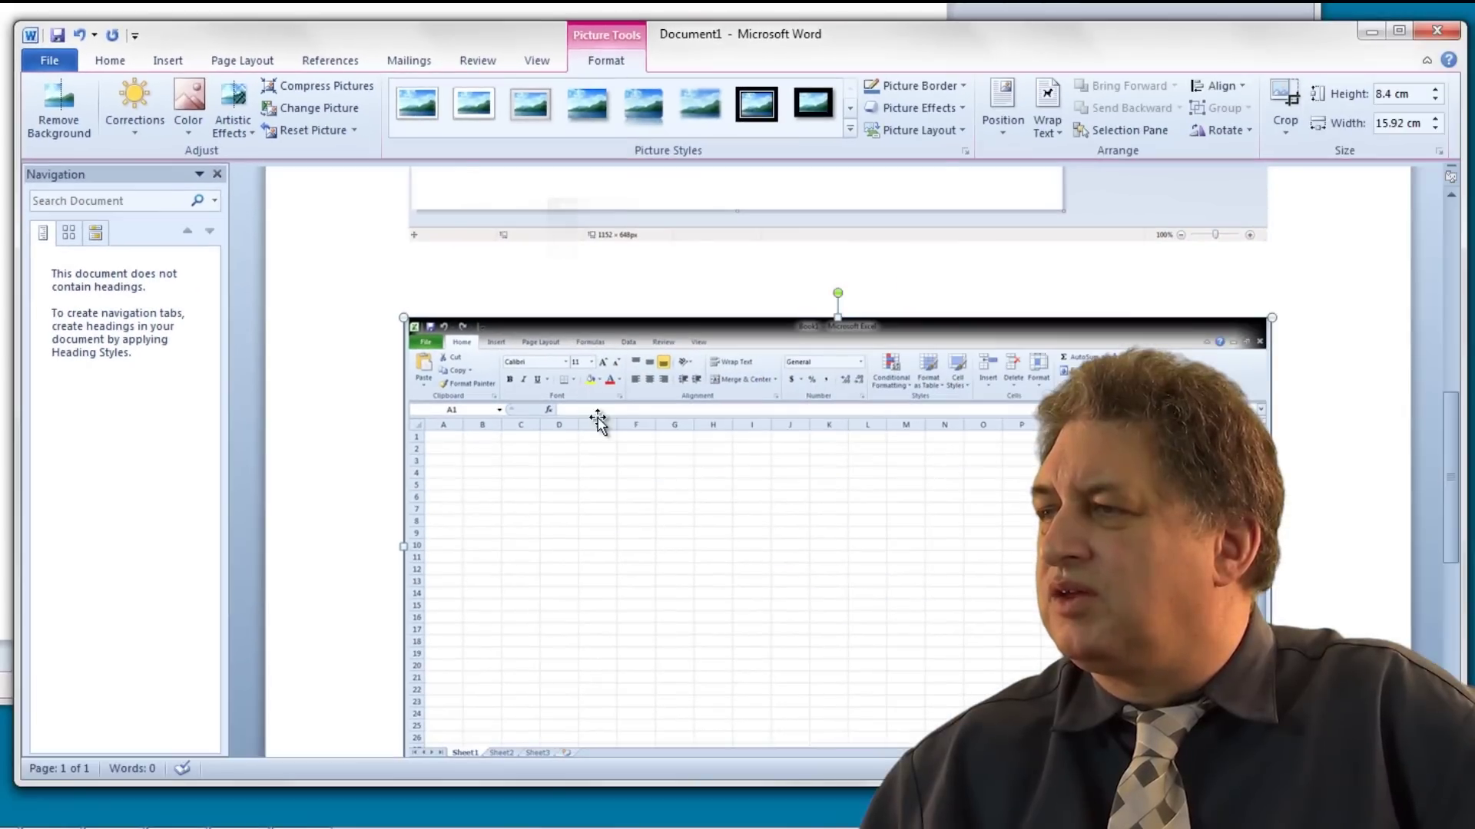
pyautogui.scroll(10, 598, 421)
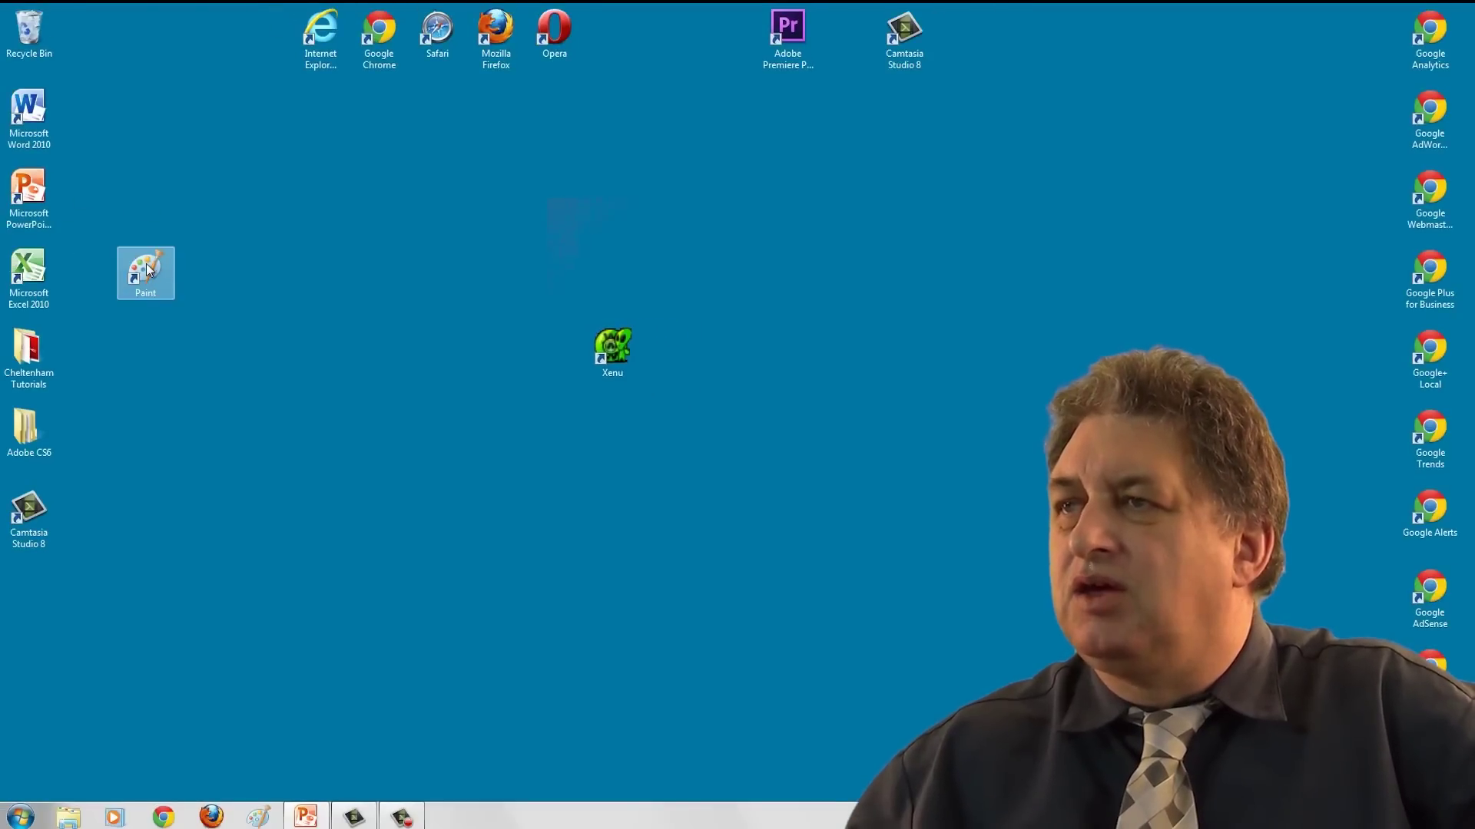
# - Open Paint from the desktop and start a new blank Word document in front of it
pyautogui.doubleClick(146, 270)
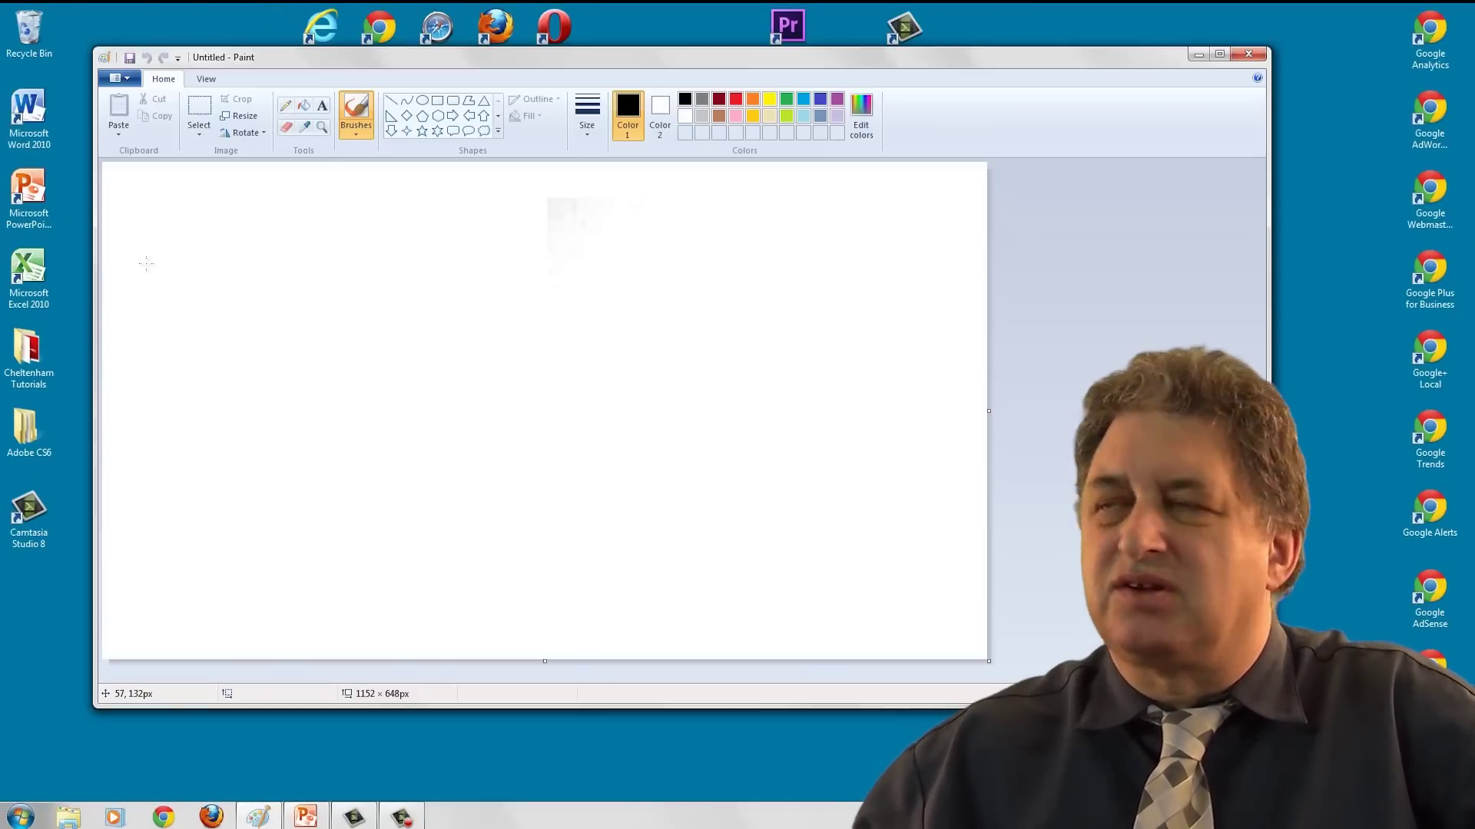
pyautogui.doubleClick(26, 112)
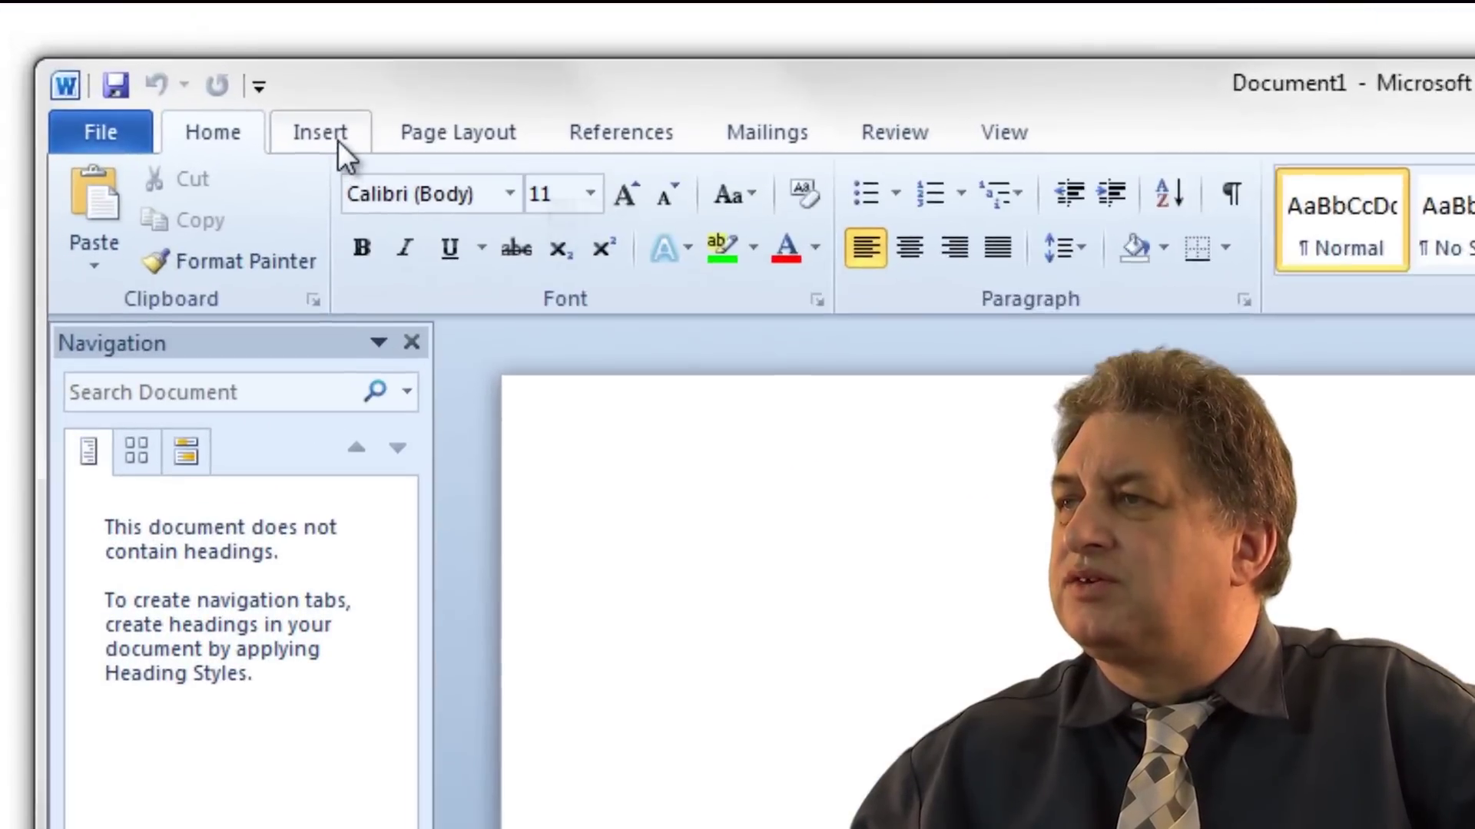
# - Insert a screen clipping of only Paint's Colors group into the document, and delete the clipping
pyautogui.click(252, 106)
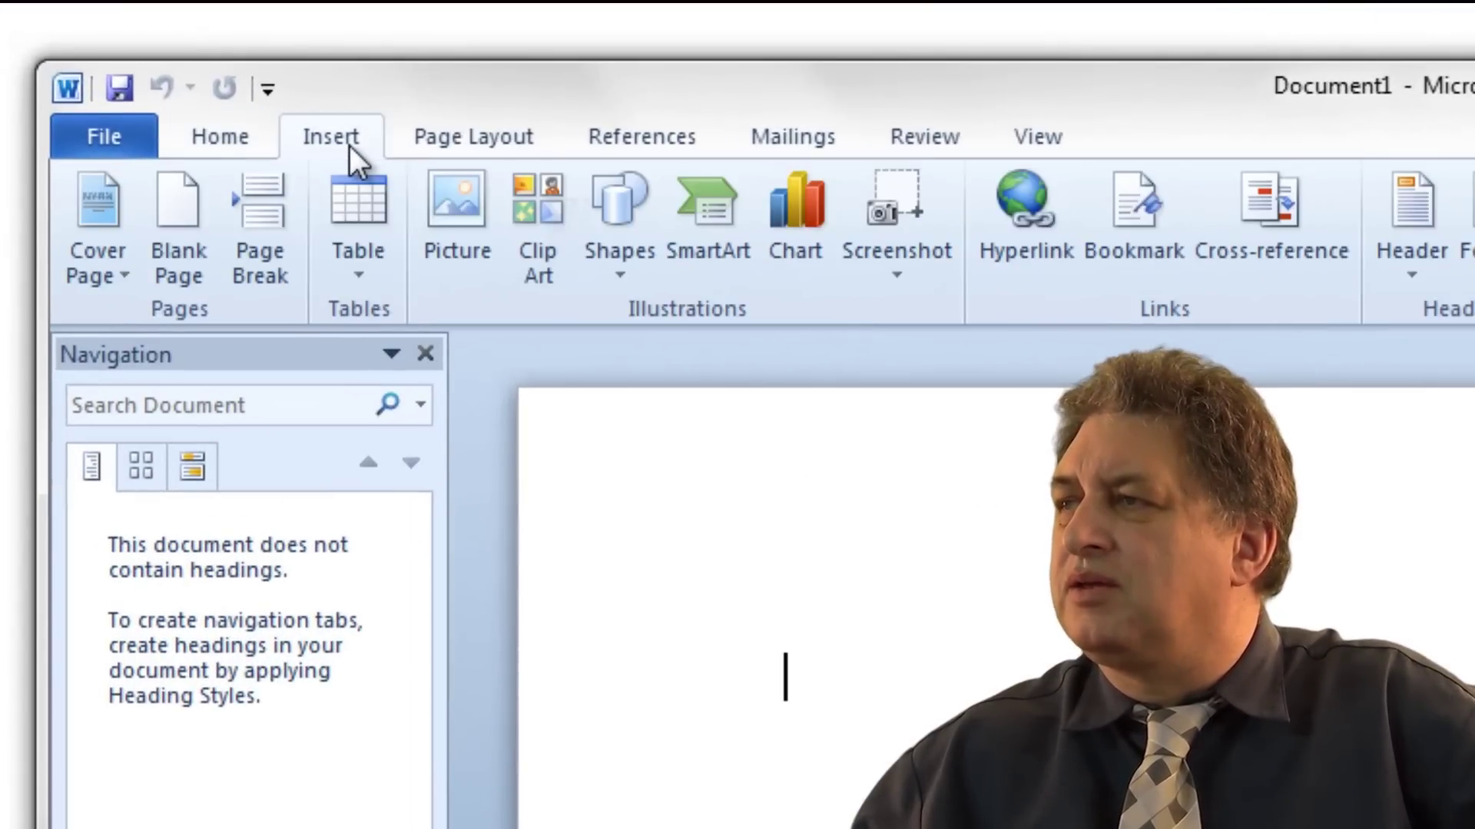
pyautogui.click(906, 223)
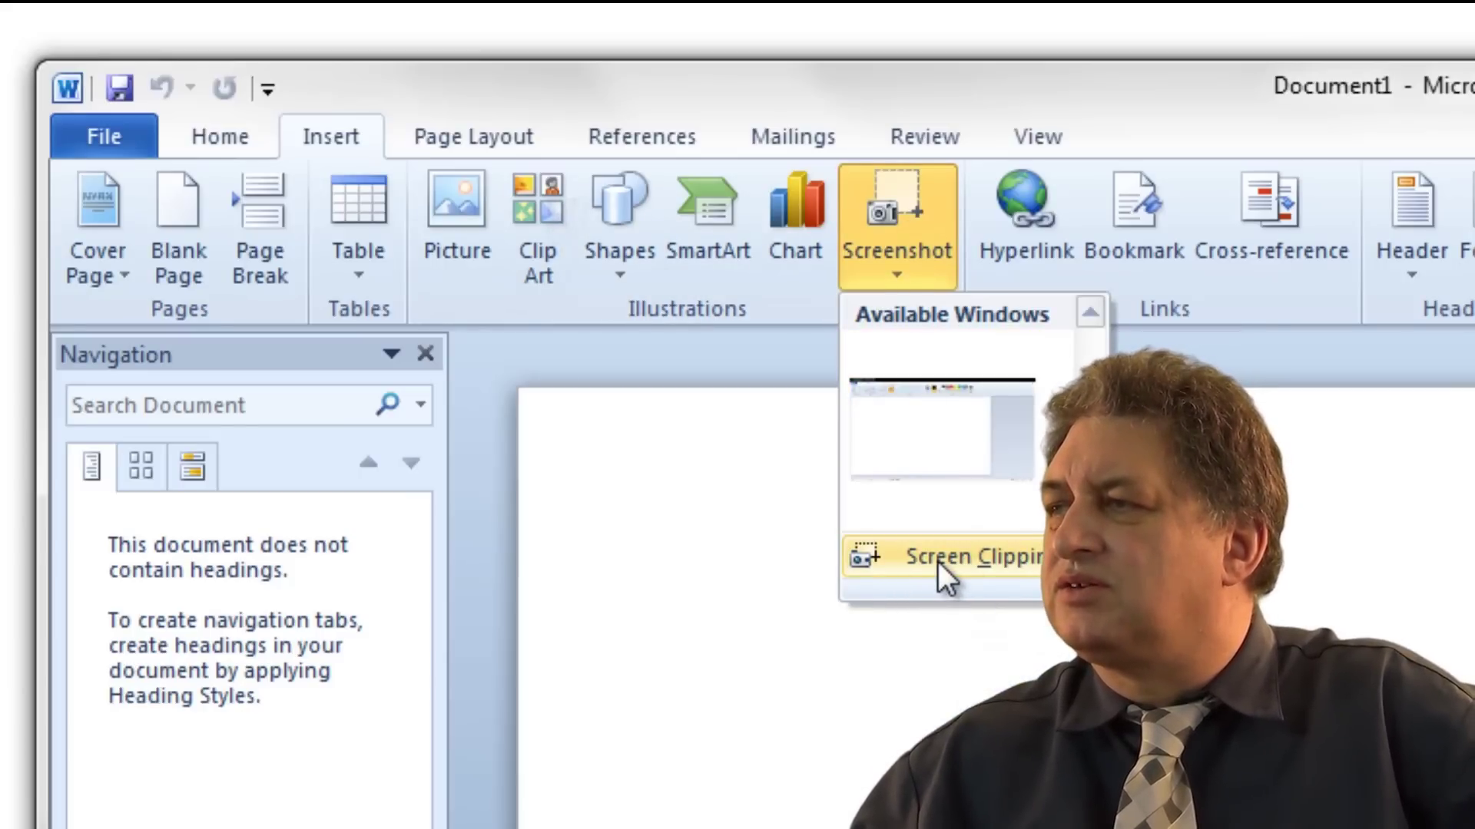
pyautogui.click(989, 561)
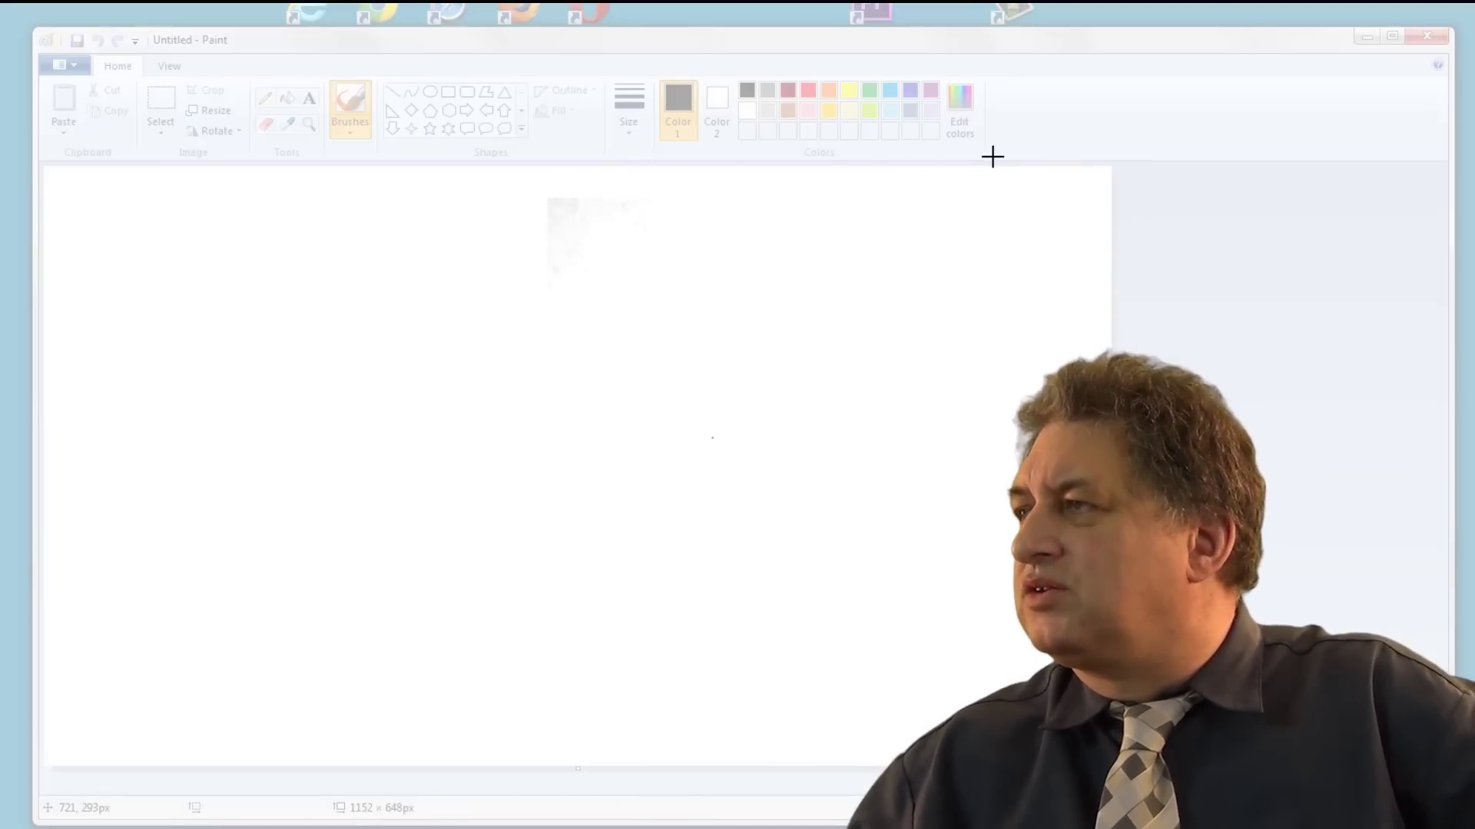
pyautogui.moveTo(991, 159)
pyautogui.mouseDown()
pyautogui.moveTo(748, 88)
pyautogui.moveTo(624, 71)
pyautogui.mouseUp()
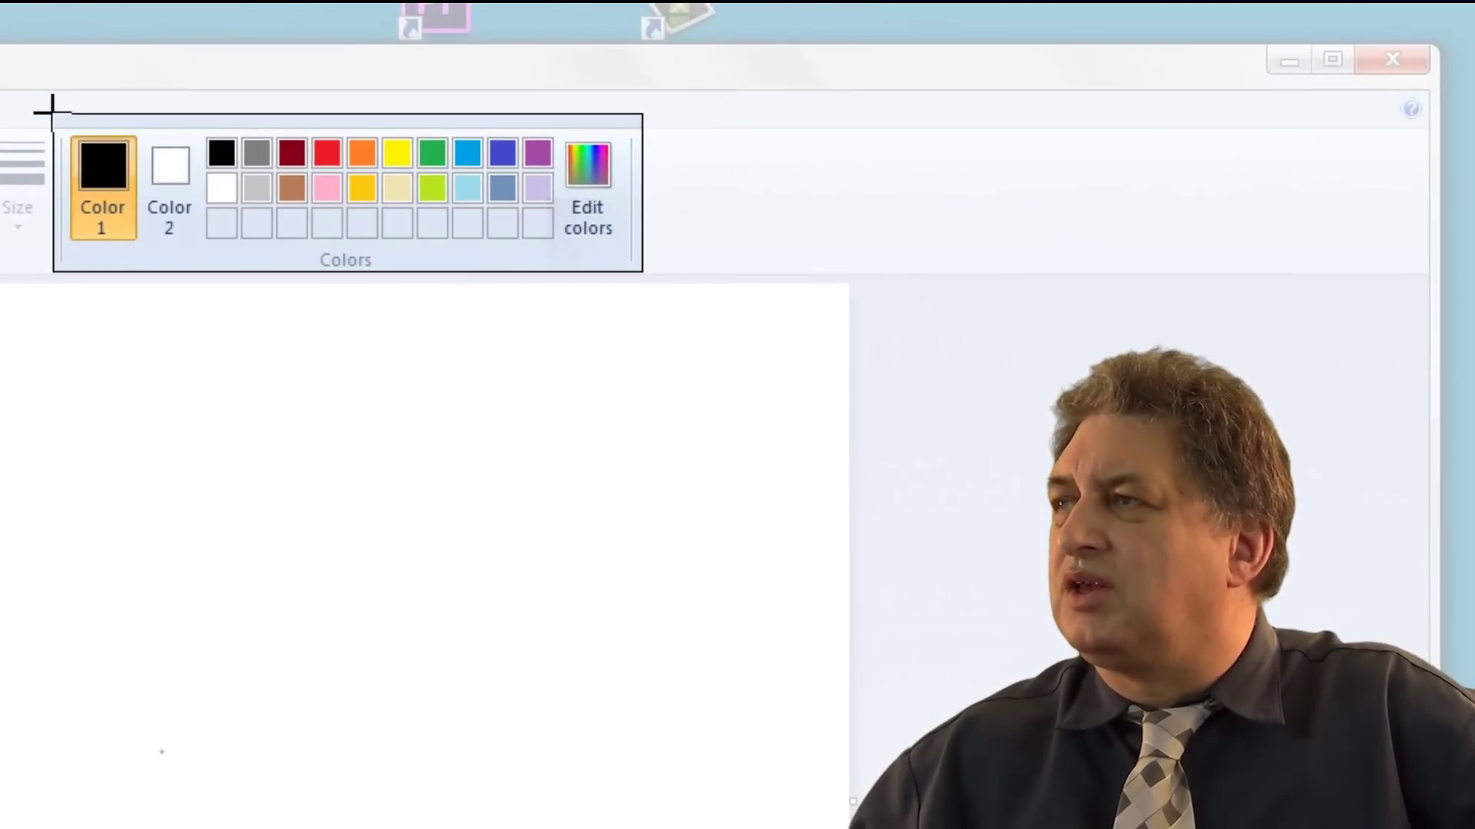
pyautogui.moveTo(52, 112); pyautogui.dragTo(52, 111)
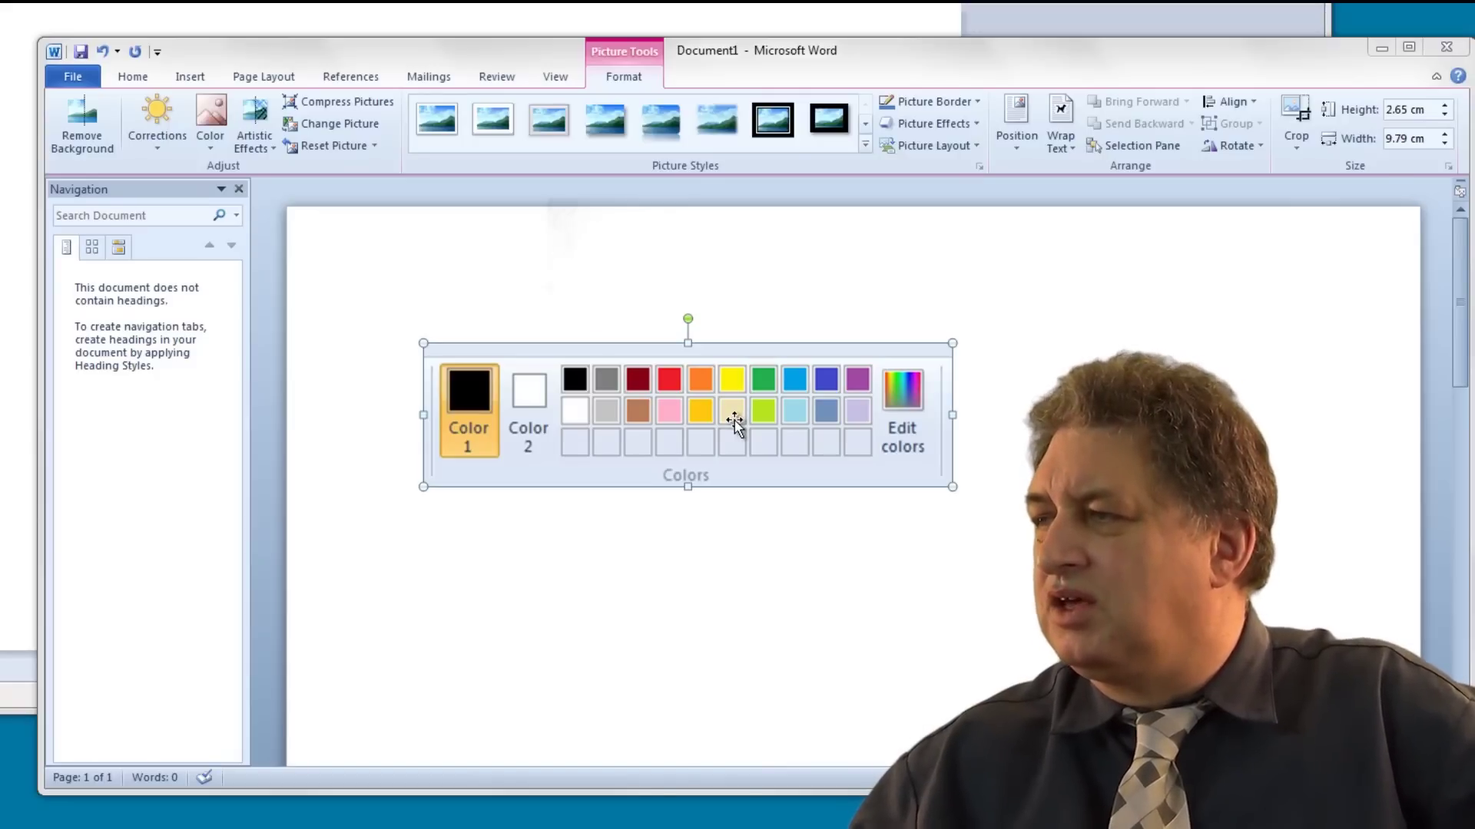
pyautogui.press('Delete')
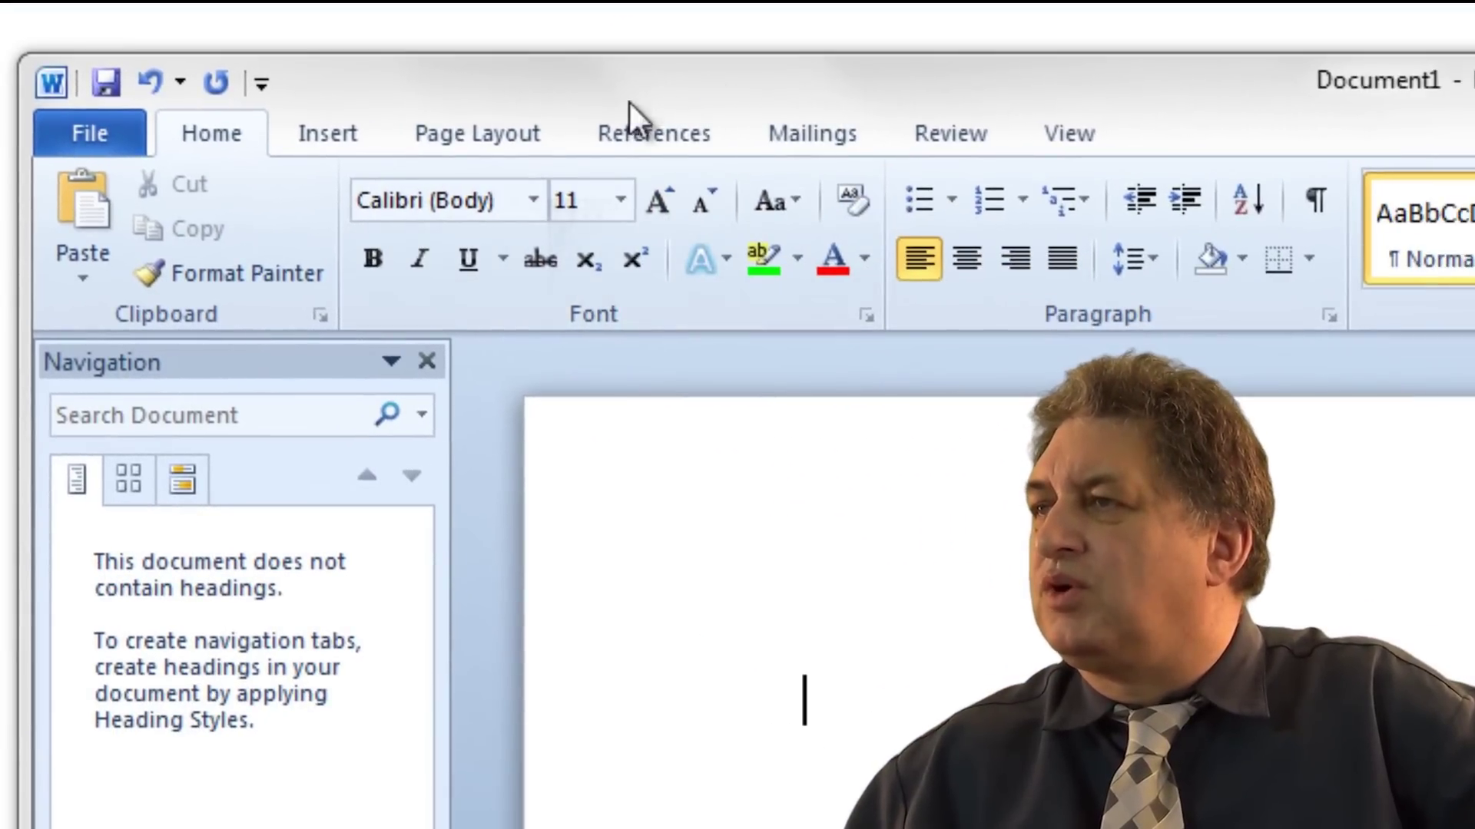
# - Insert a screen clipping of only Paint's Tools group into the document, and delete the clipping
pyautogui.click(326, 139)
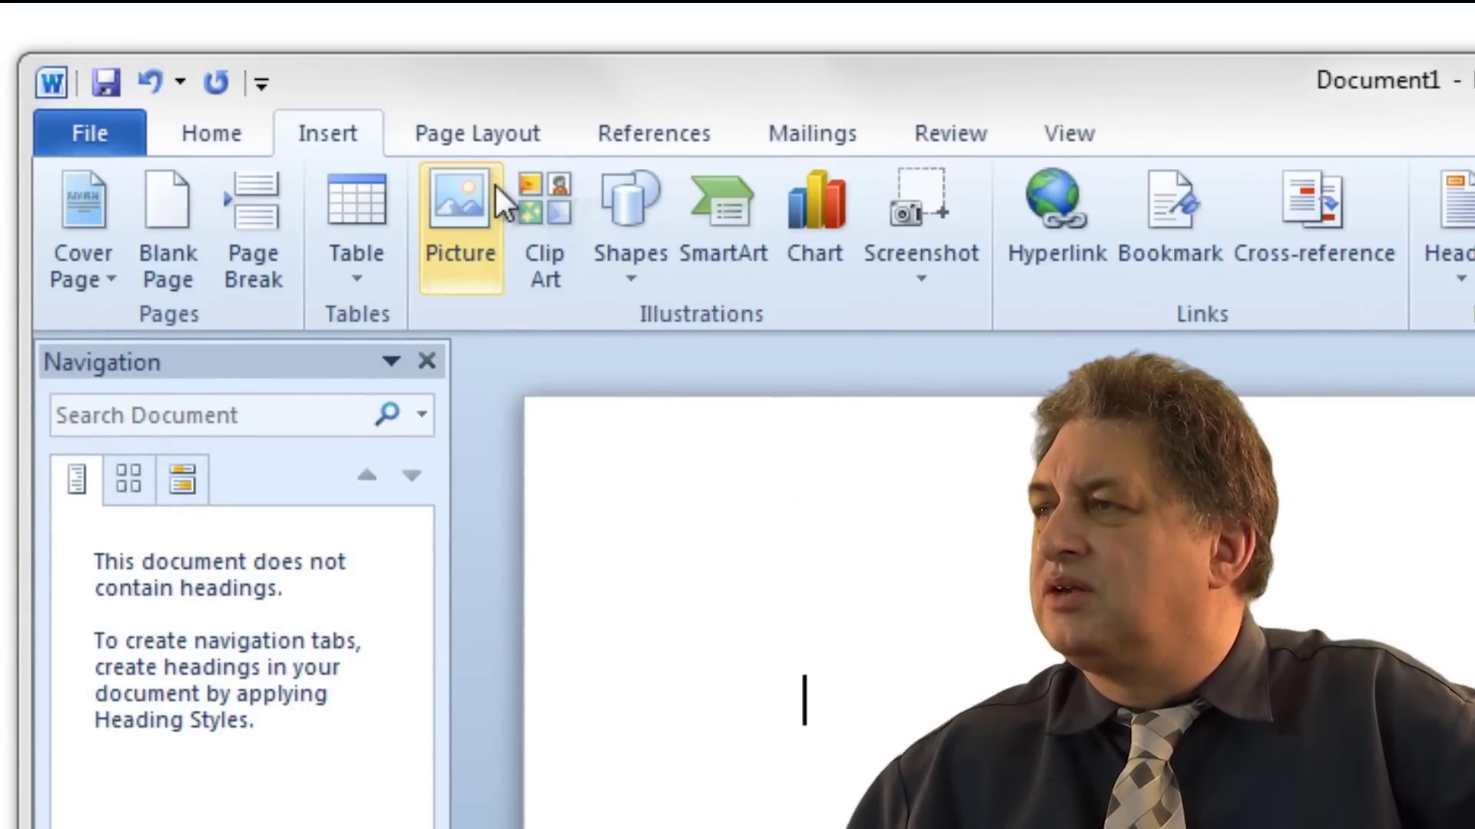
pyautogui.click(934, 252)
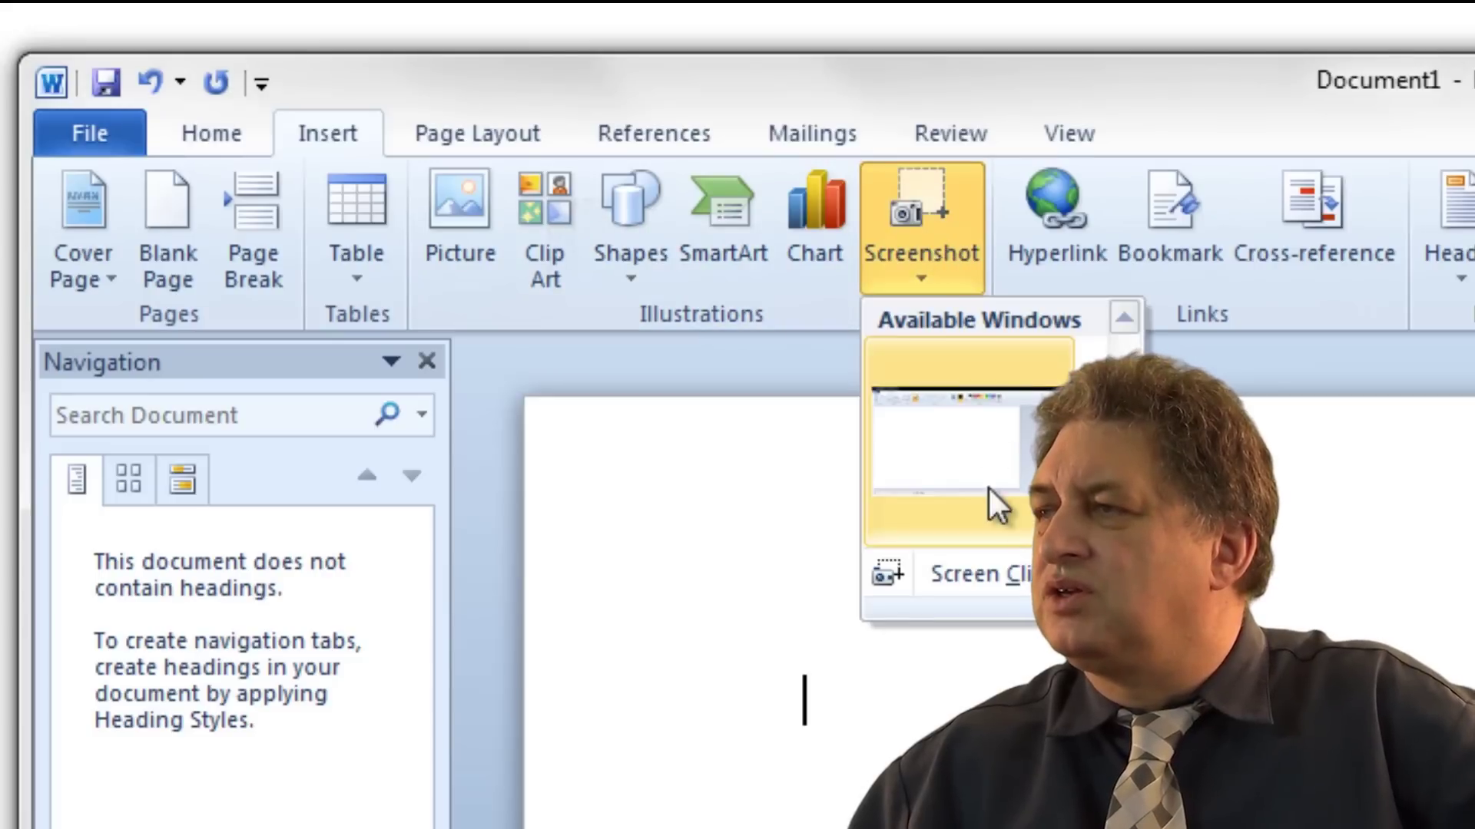
pyautogui.click(1015, 595)
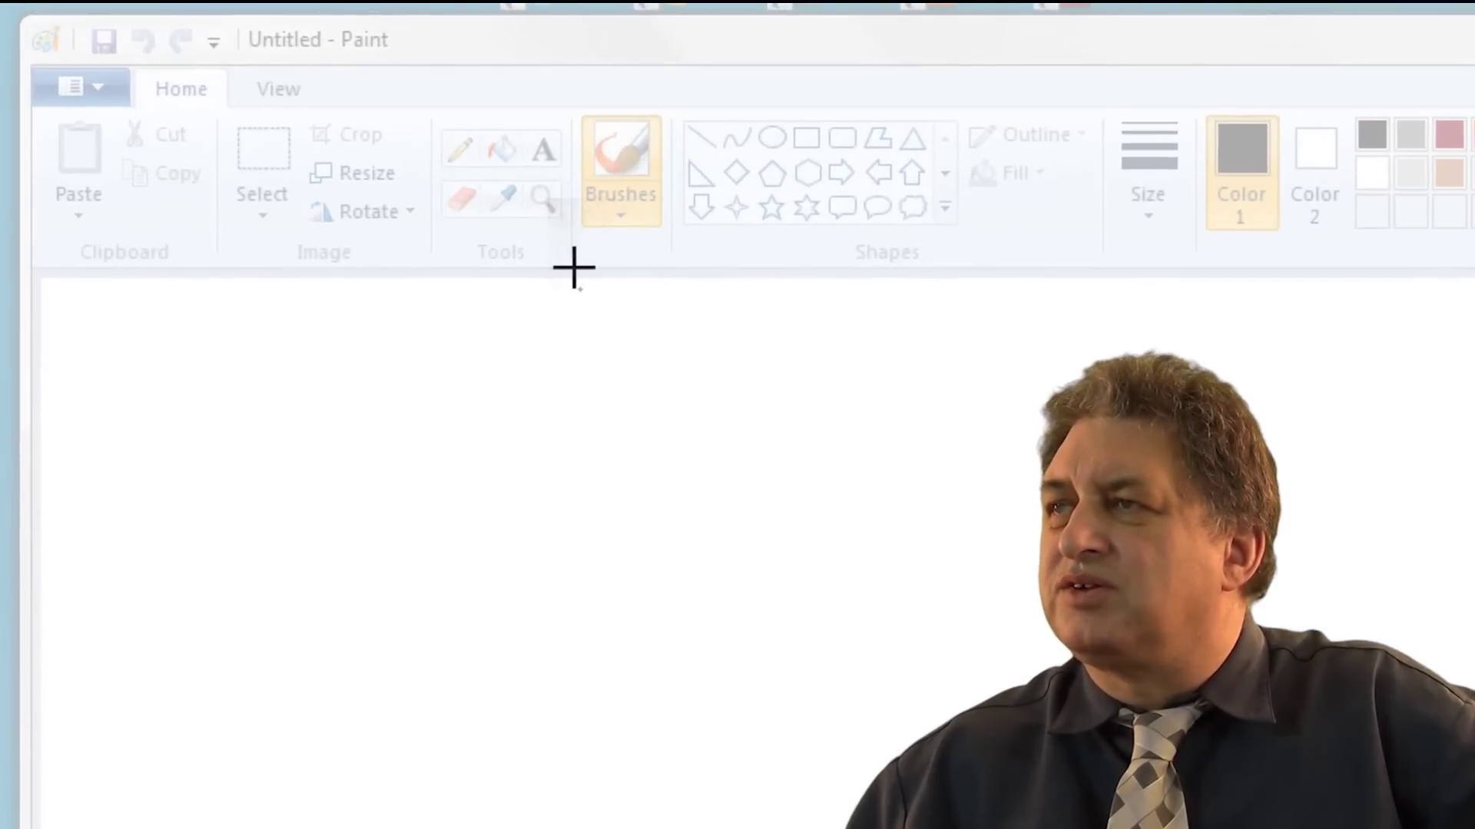
pyautogui.moveTo(574, 268); pyautogui.dragTo(430, 111)
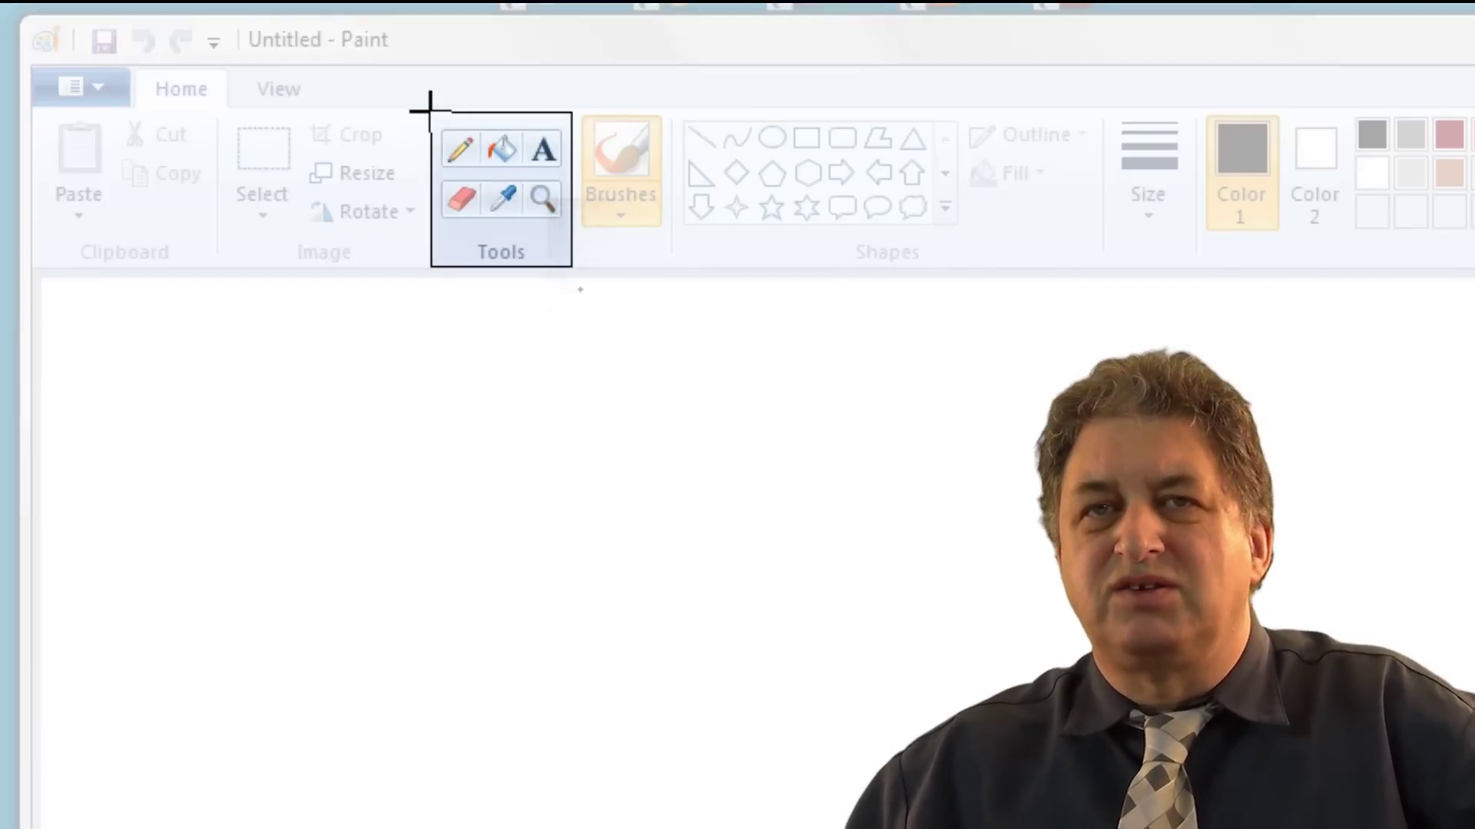
pyautogui.moveTo(430, 112); pyautogui.dragTo(430, 111)
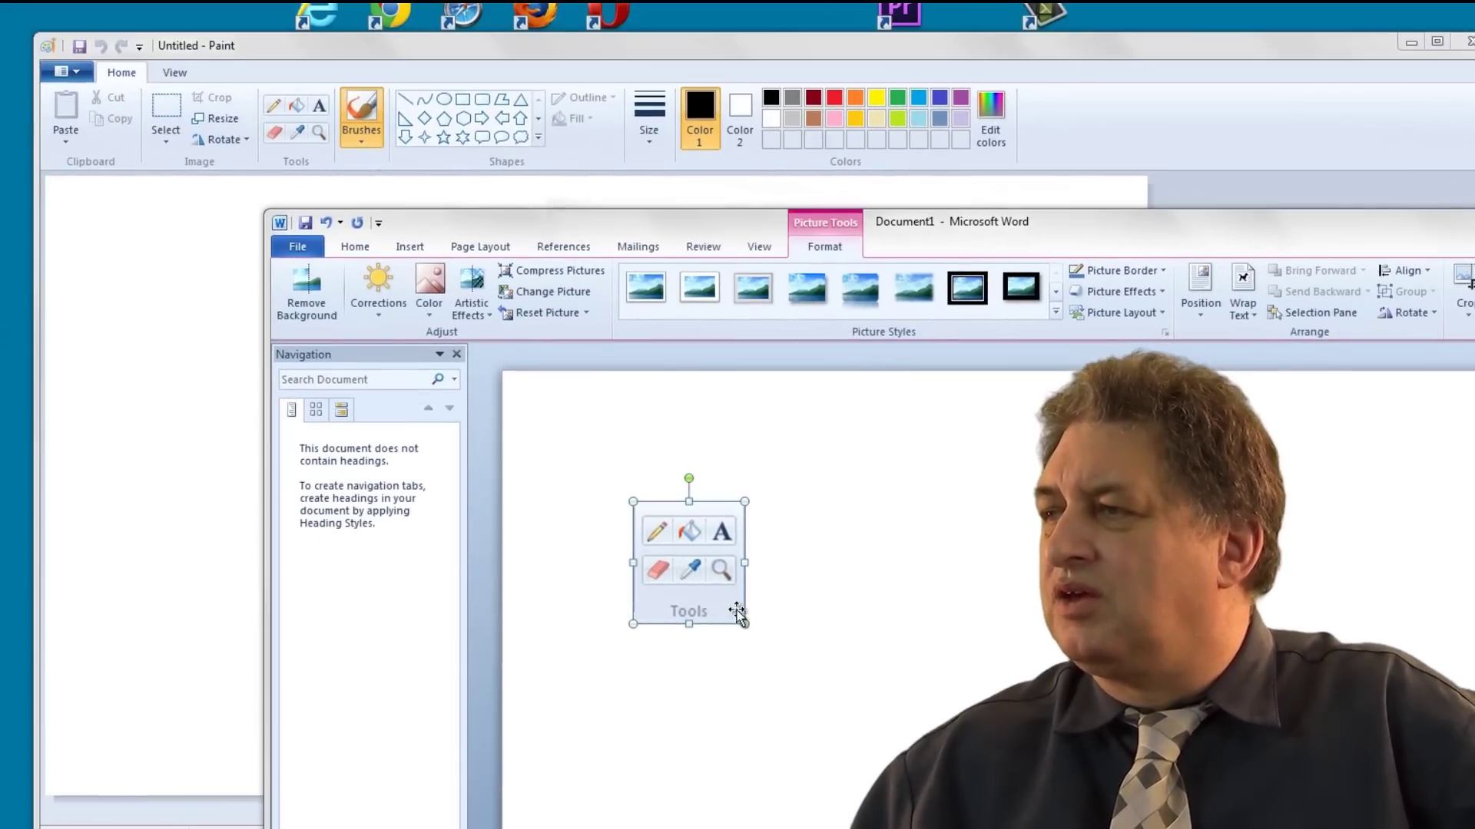
pyautogui.press('Delete')
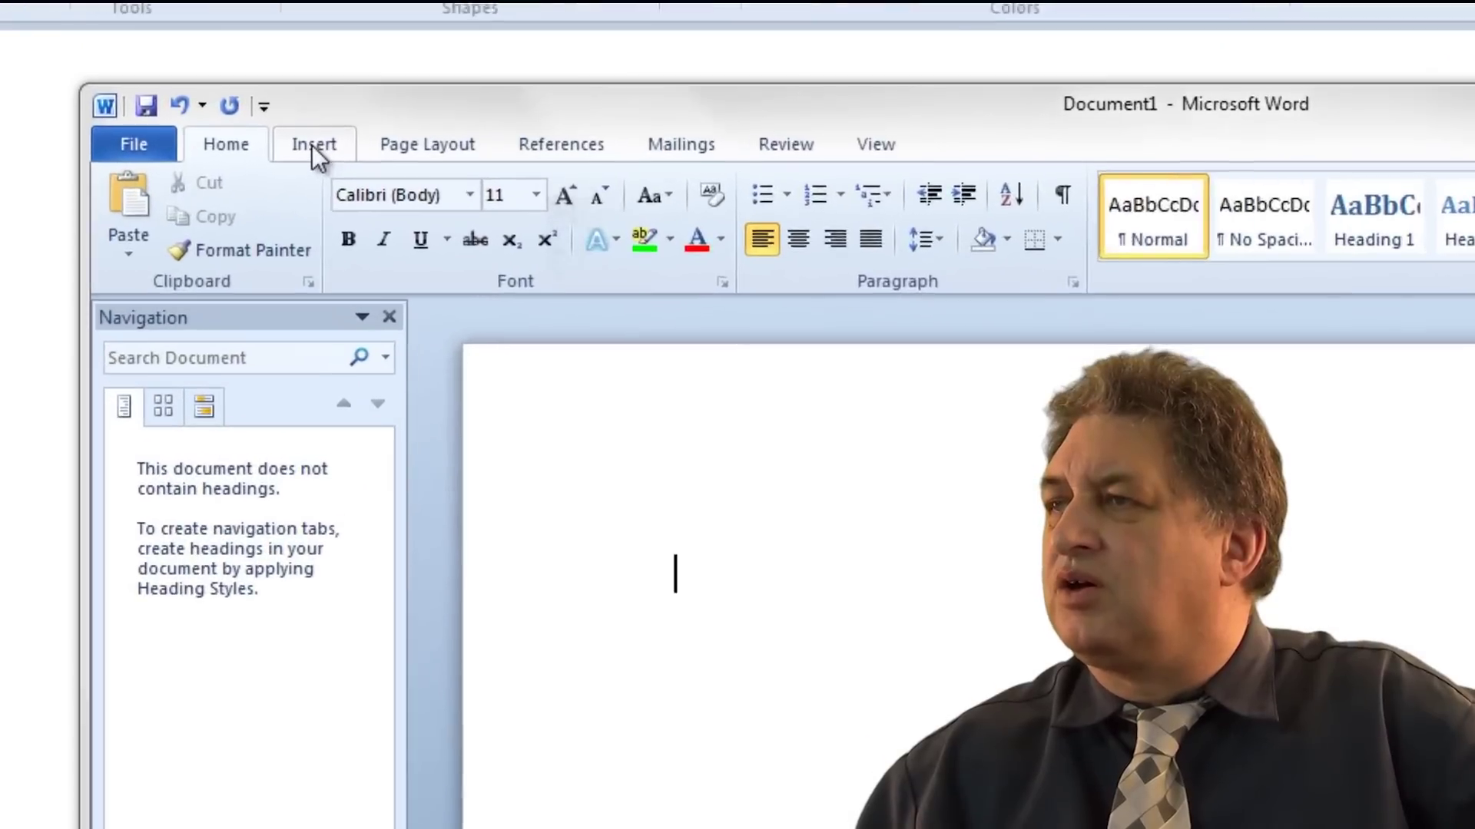
# - Insert a screen clipping of Paint's title bar and entire ribbon, from Clipboard through Colors, into the blank document
pyautogui.click(409, 247)
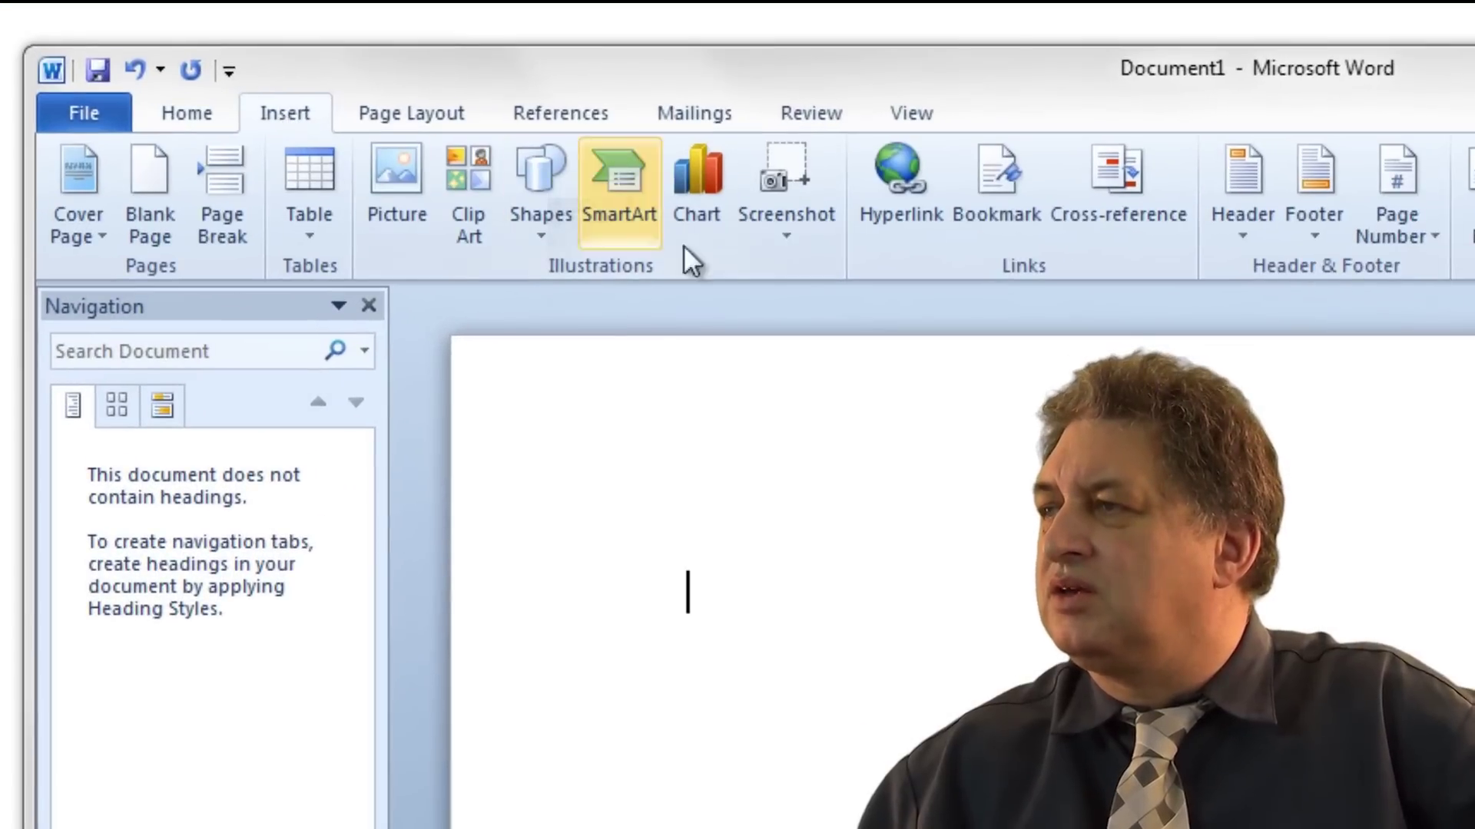
pyautogui.click(785, 209)
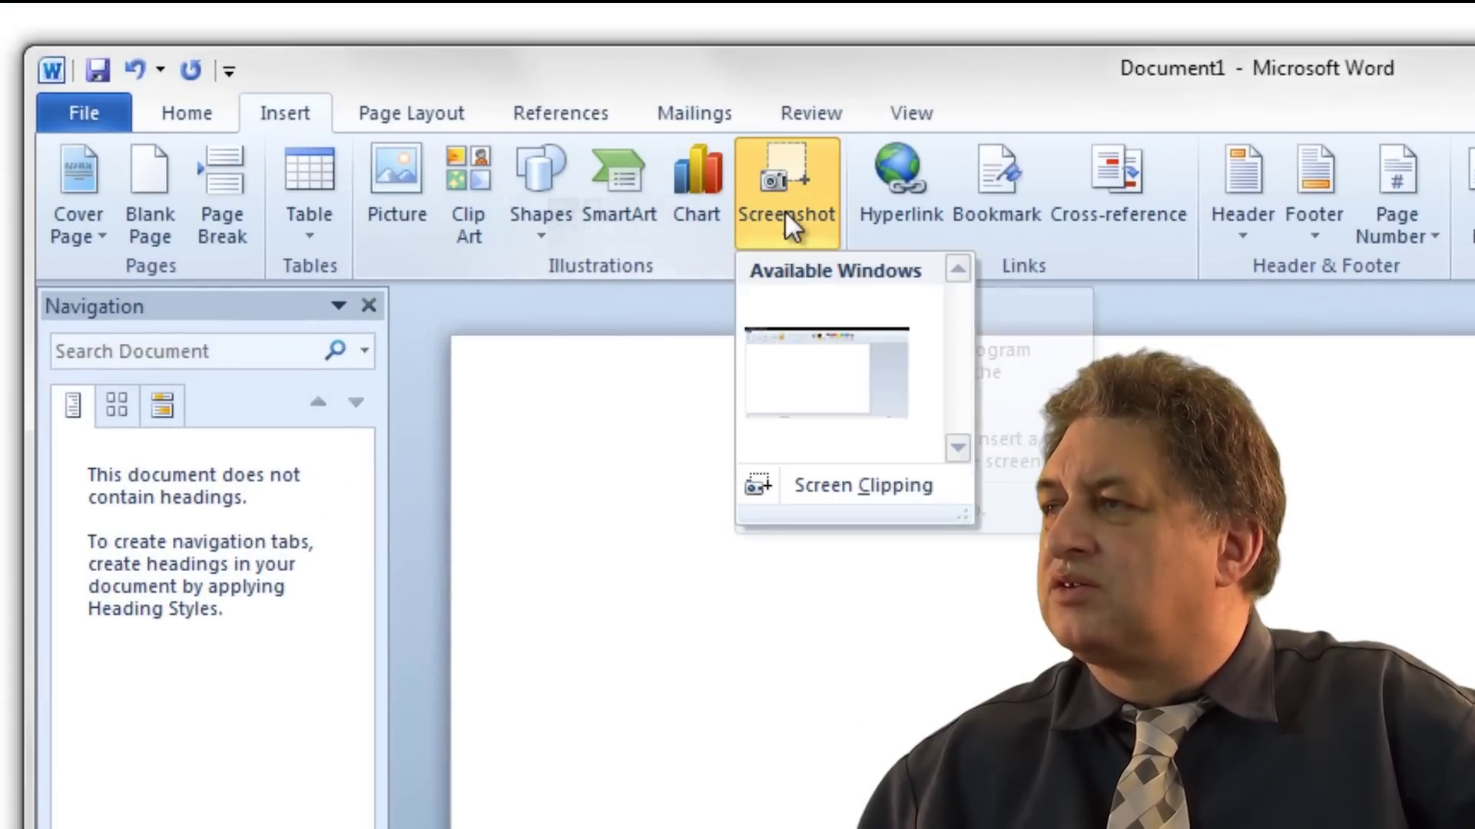
pyautogui.click(833, 492)
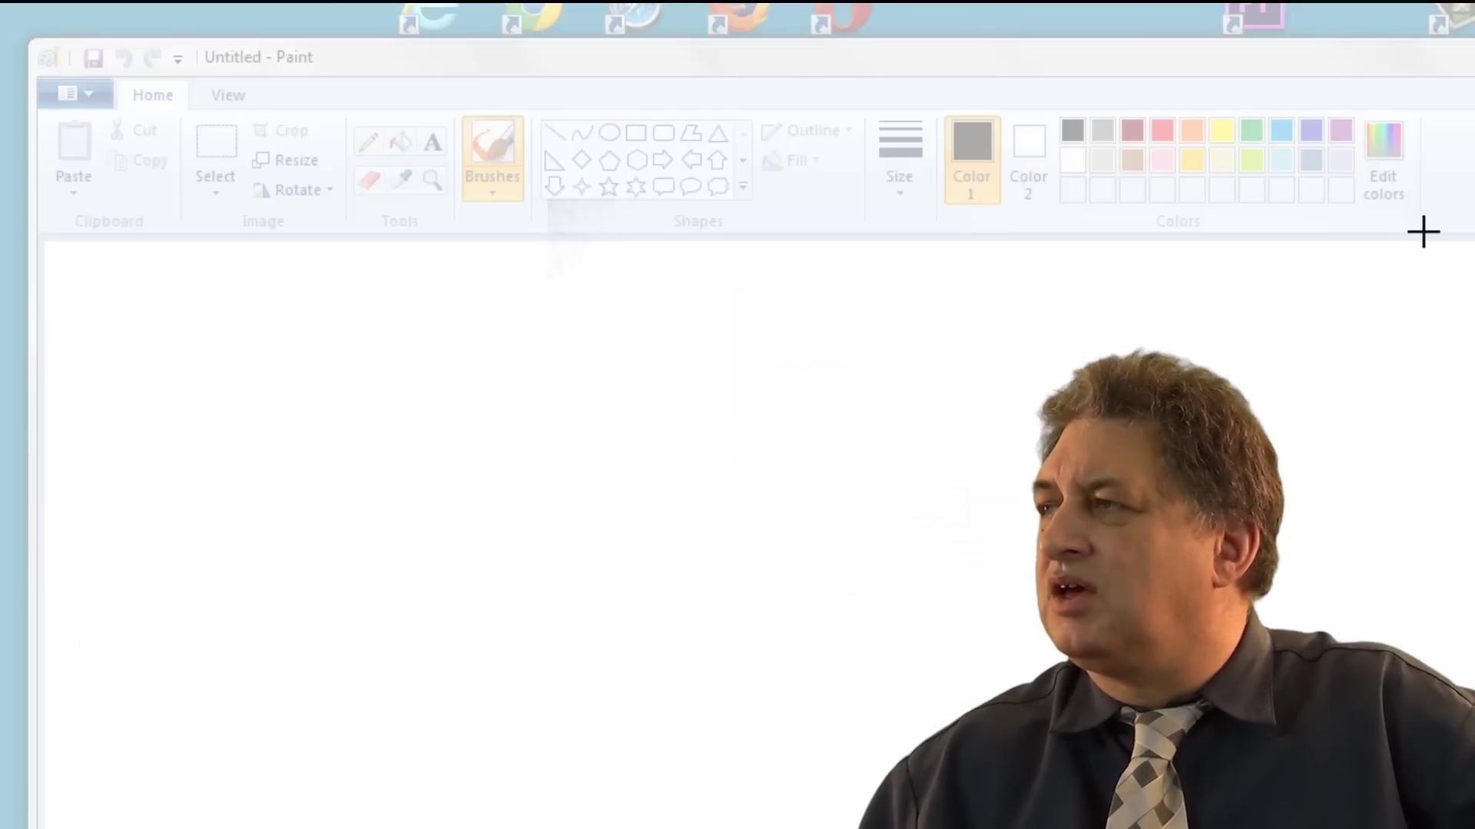
pyautogui.moveTo(1423, 232)
pyautogui.mouseDown()
pyautogui.moveTo(688, 122)
pyautogui.moveTo(31, 73)
pyautogui.mouseUp()
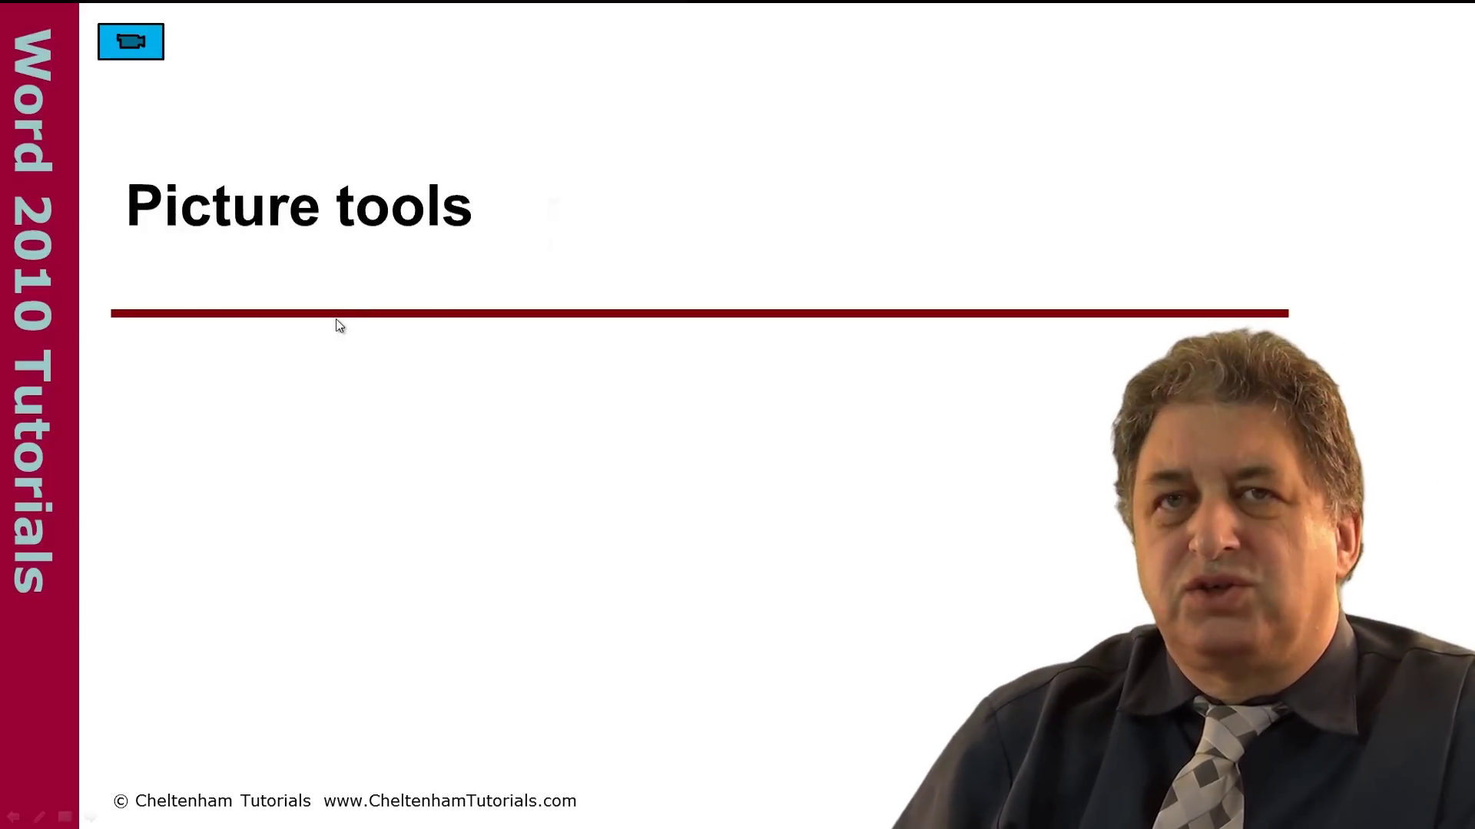
# - Open Picture Colors.docx from the Picture tools slide, and look at the picture formatting tools offered for the crayons picture
pyautogui.click(132, 42)
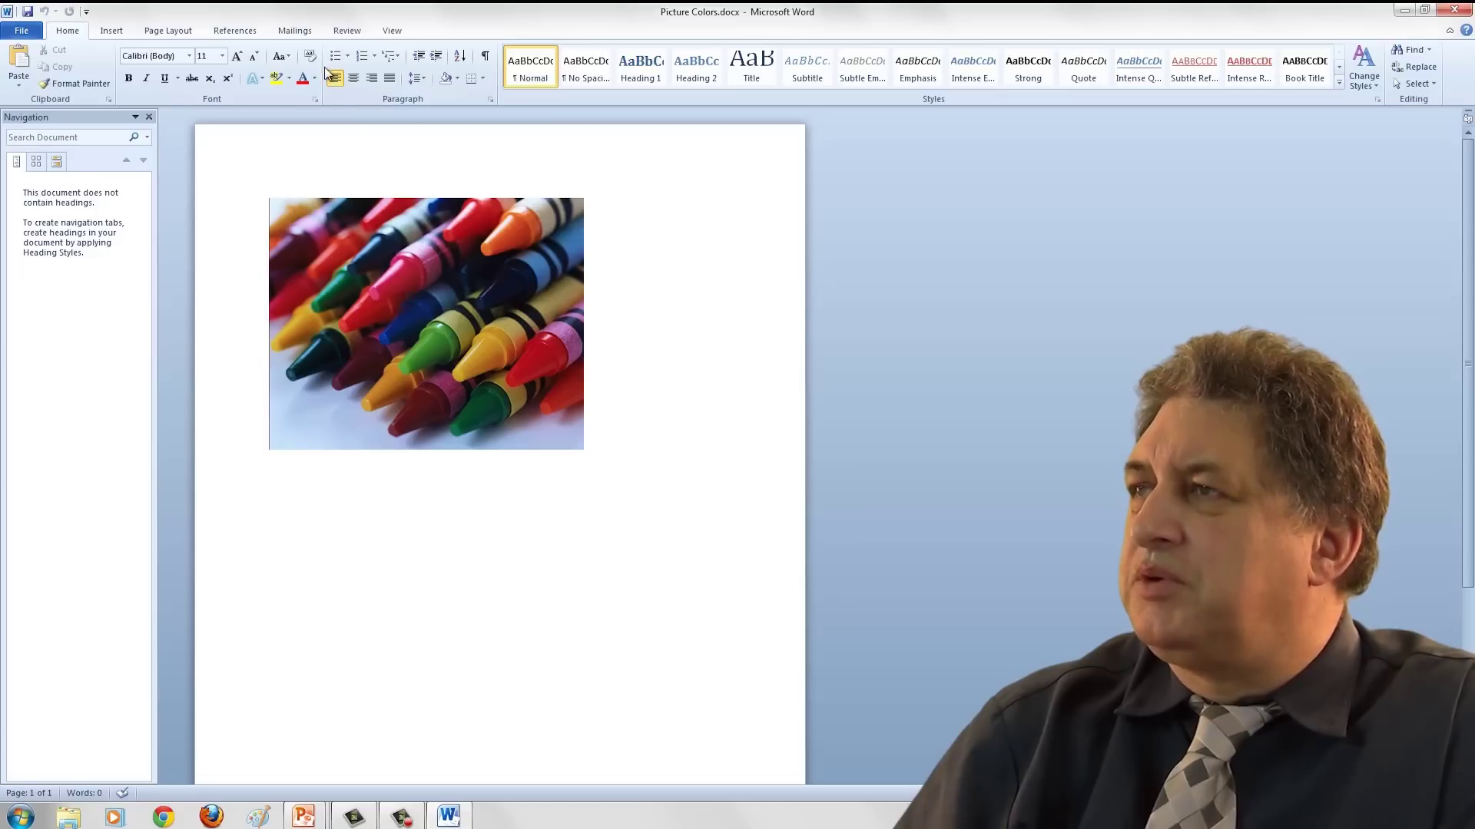
pyautogui.click(445, 311)
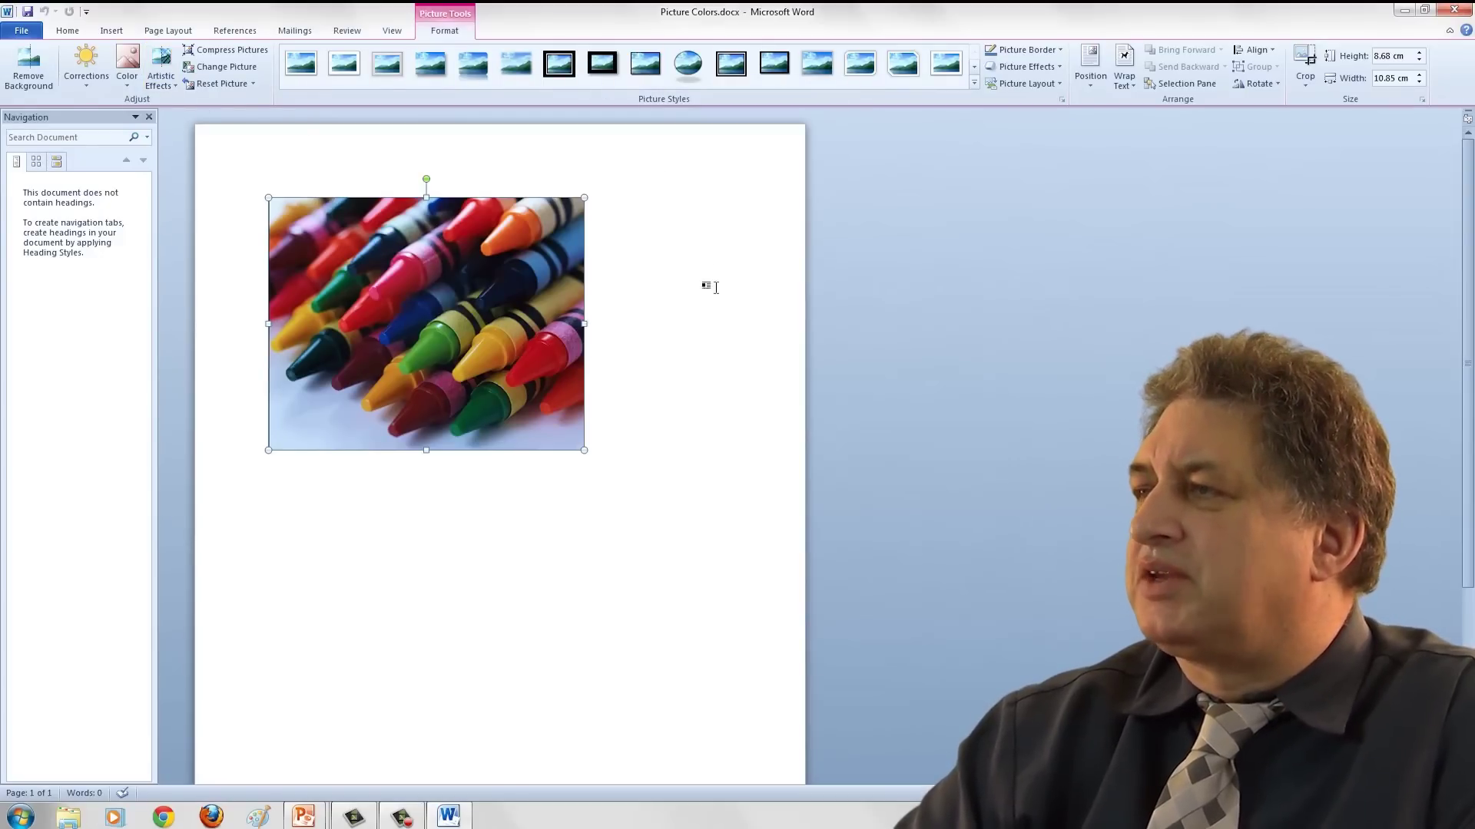
pyautogui.click(704, 382)
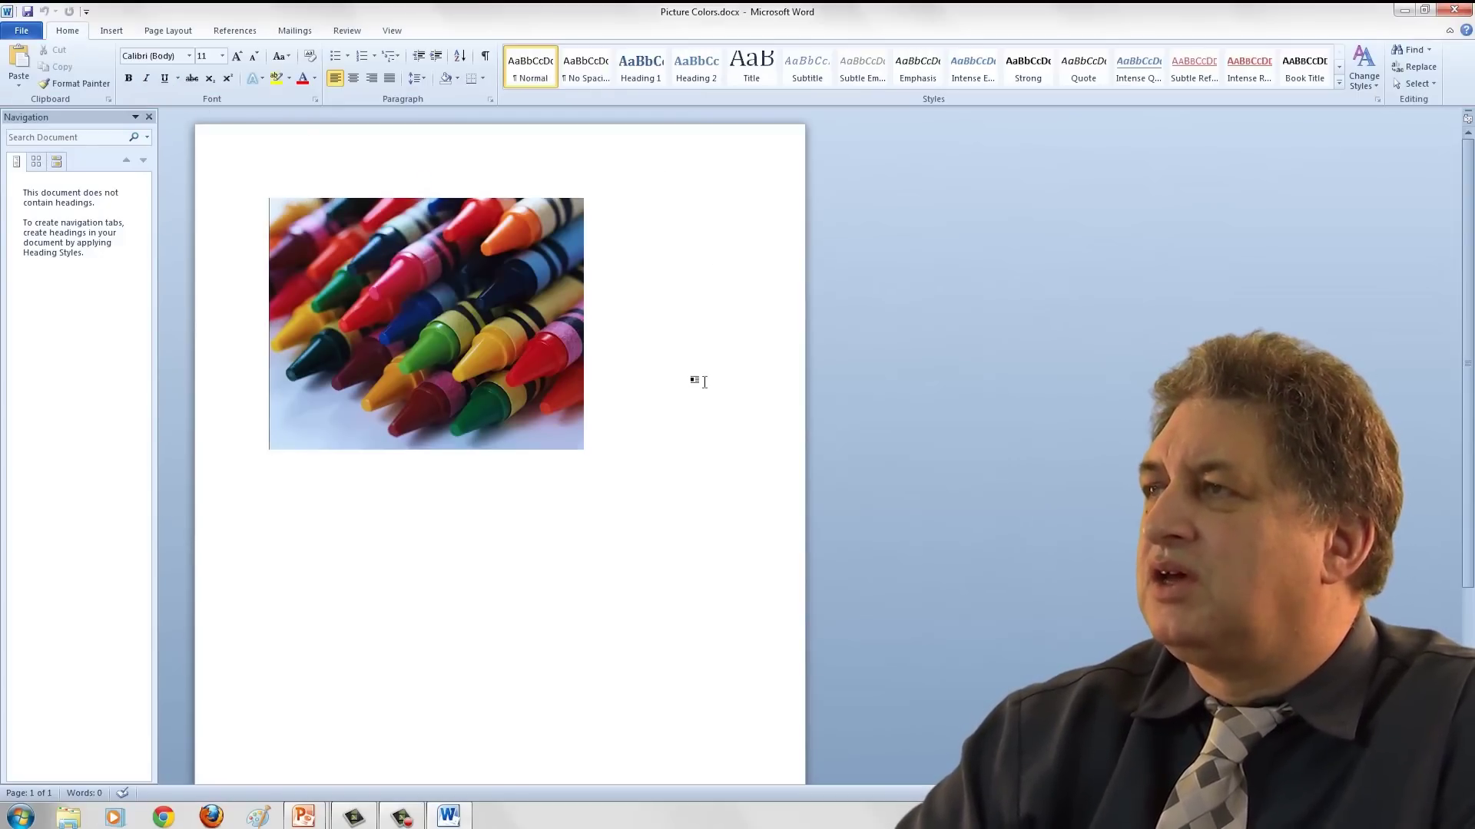
# - Try the Beveled Oval, Black picture style on the crayons picture, and undo it
pyautogui.click(451, 368)
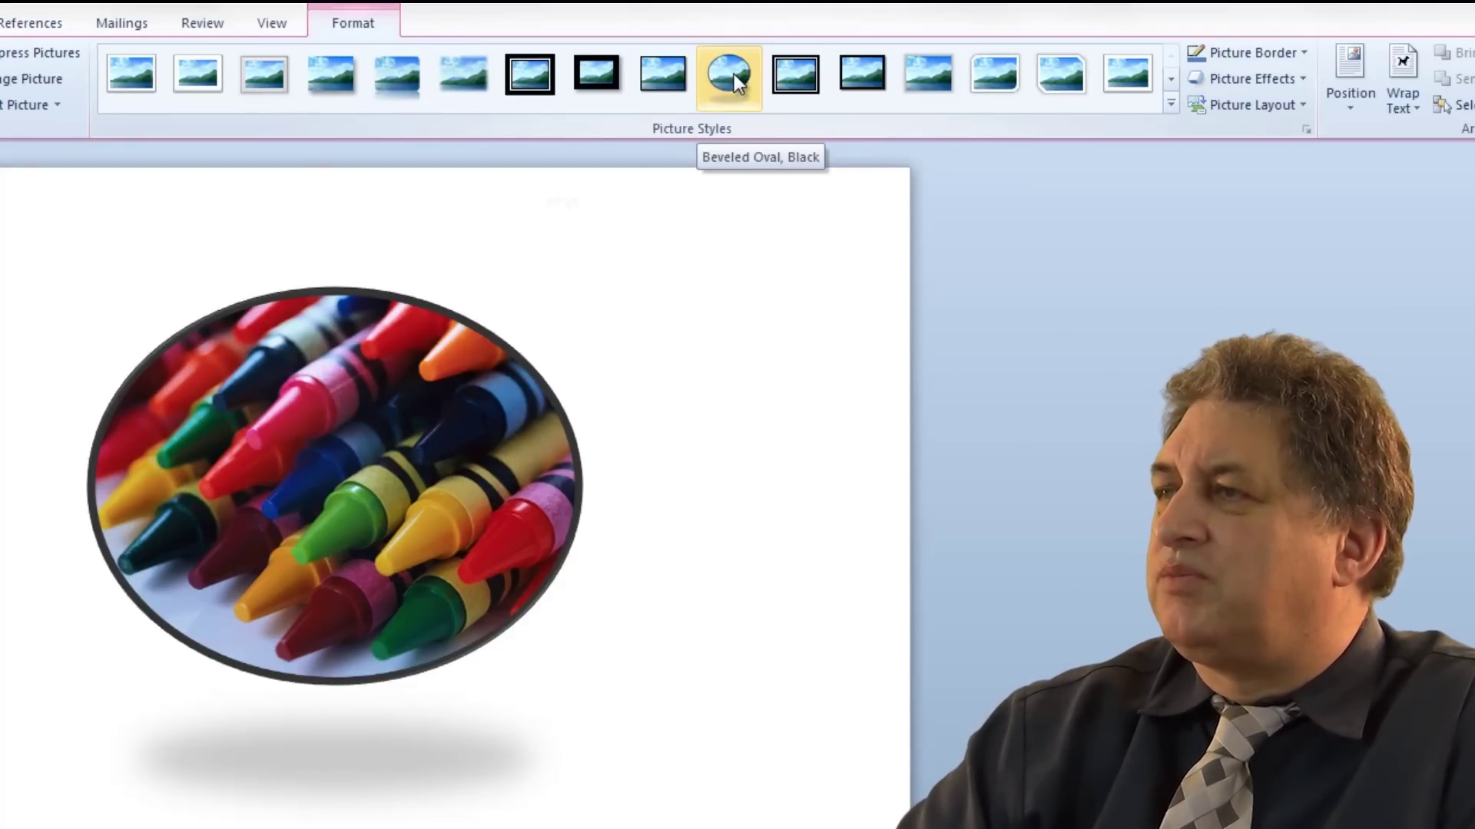
pyautogui.click(734, 74)
pyautogui.click(786, 551)
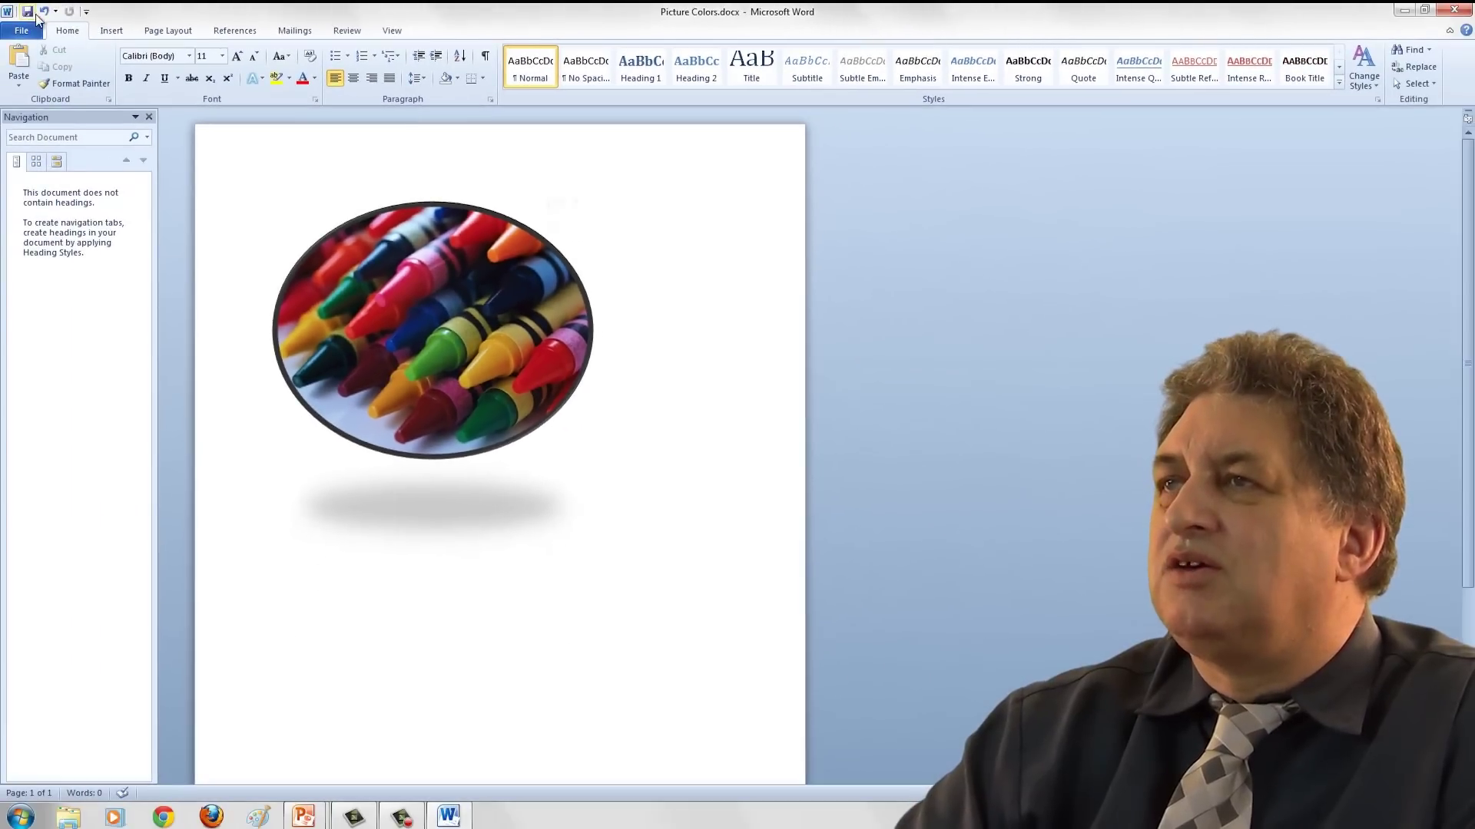
pyautogui.click(44, 11)
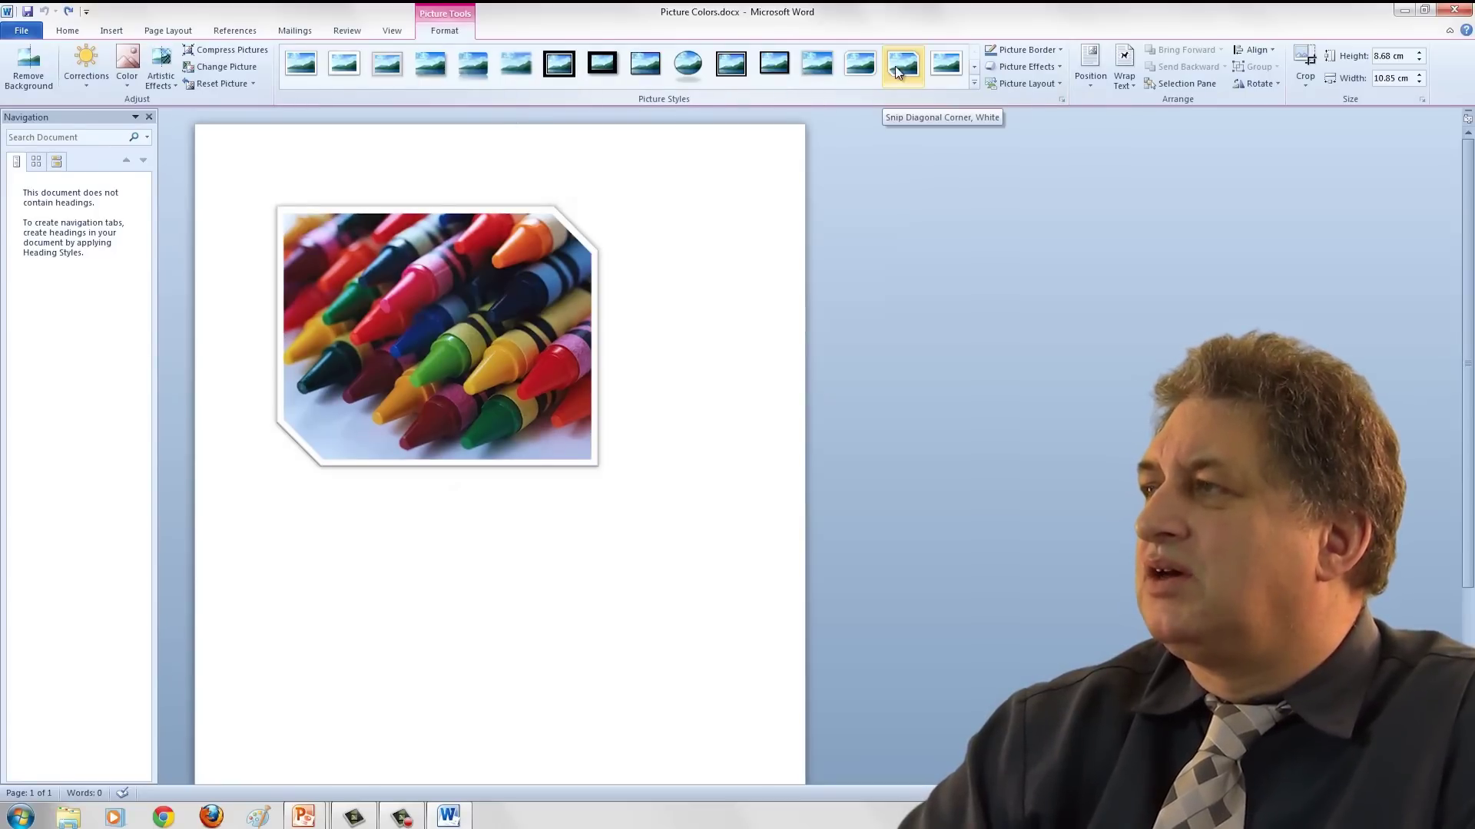
# - Apply the Snip Diagonal Corner, White picture style to the crayons picture, and deselect the picture
pyautogui.click(896, 71)
pyautogui.click(721, 288)
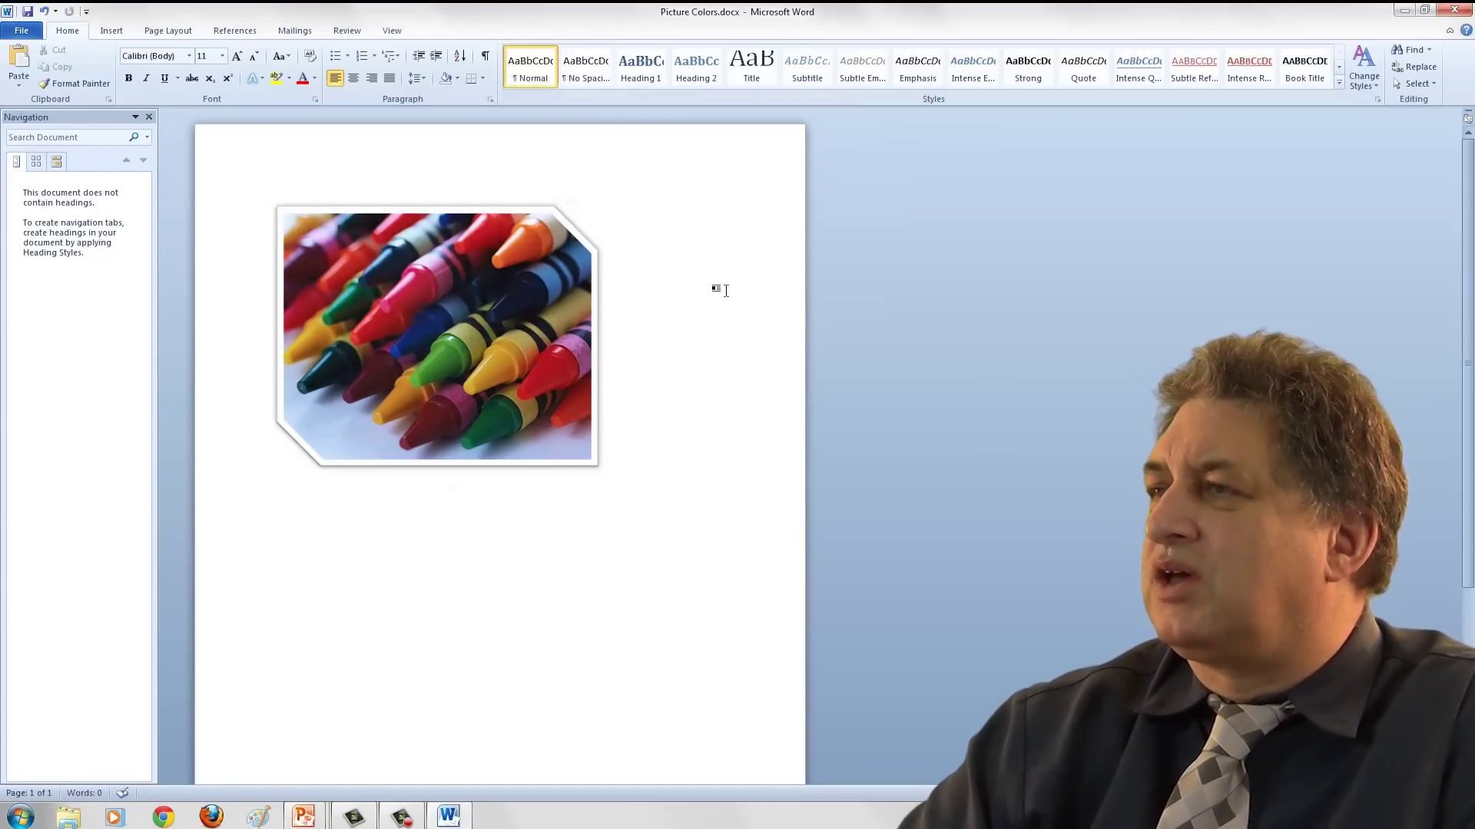
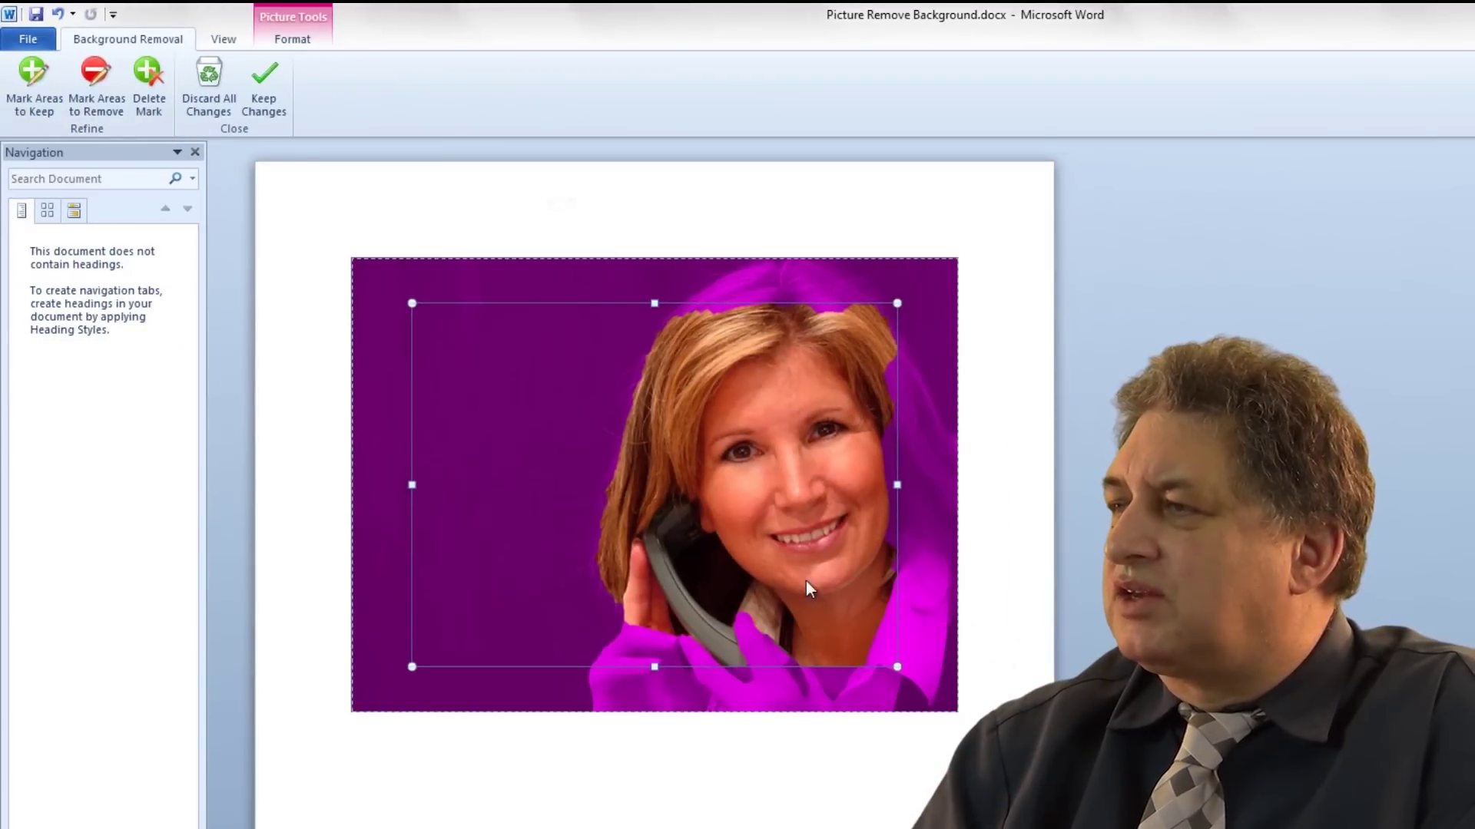
# - Extend the background removal area to the photo's upper, right and lower edges, narrow its left side to the woman, and keep the changes
pyautogui.moveTo(894, 303); pyautogui.dragTo(955, 260)
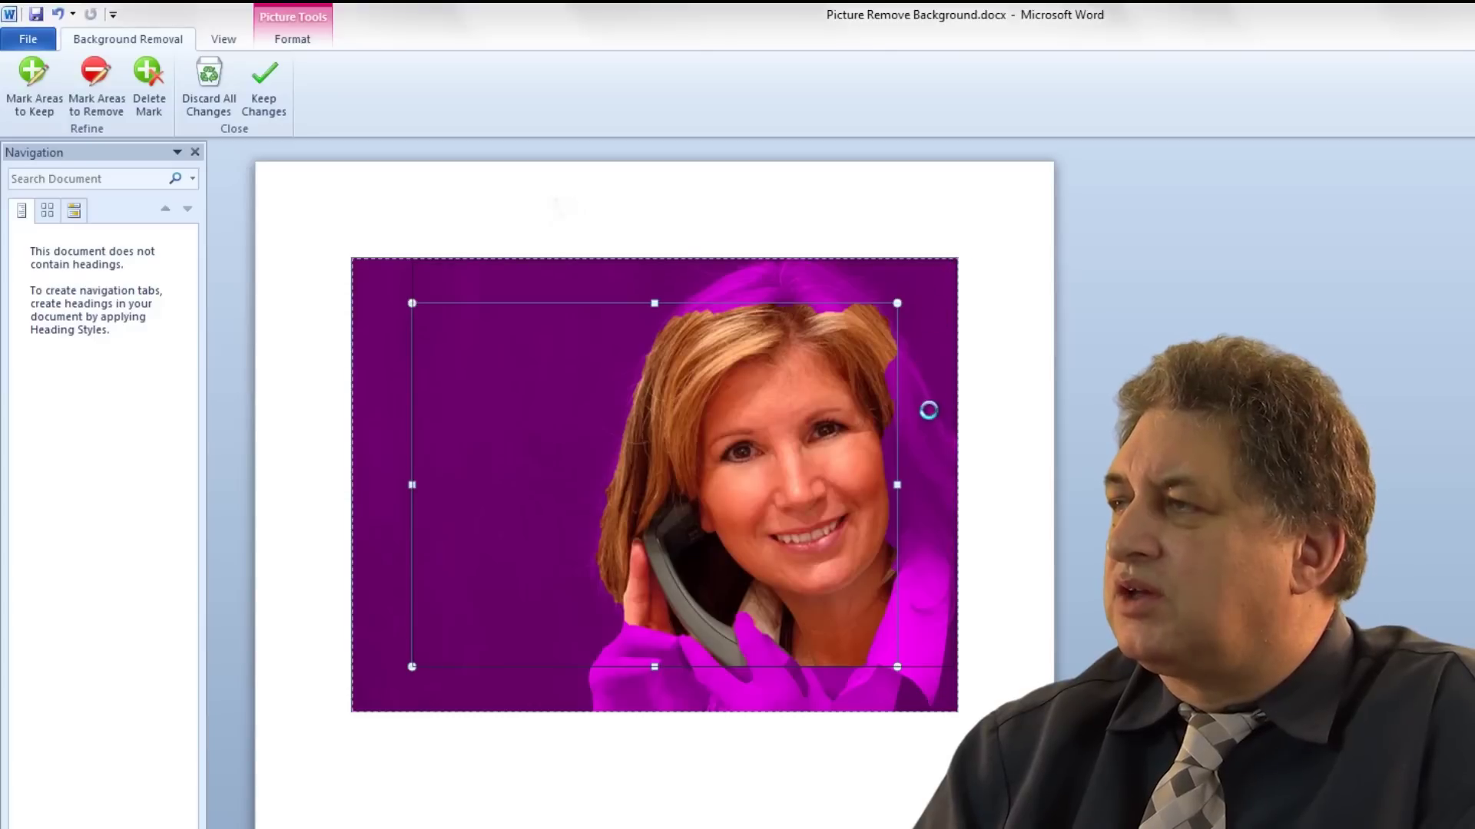
pyautogui.moveTo(686, 668); pyautogui.dragTo(685, 708)
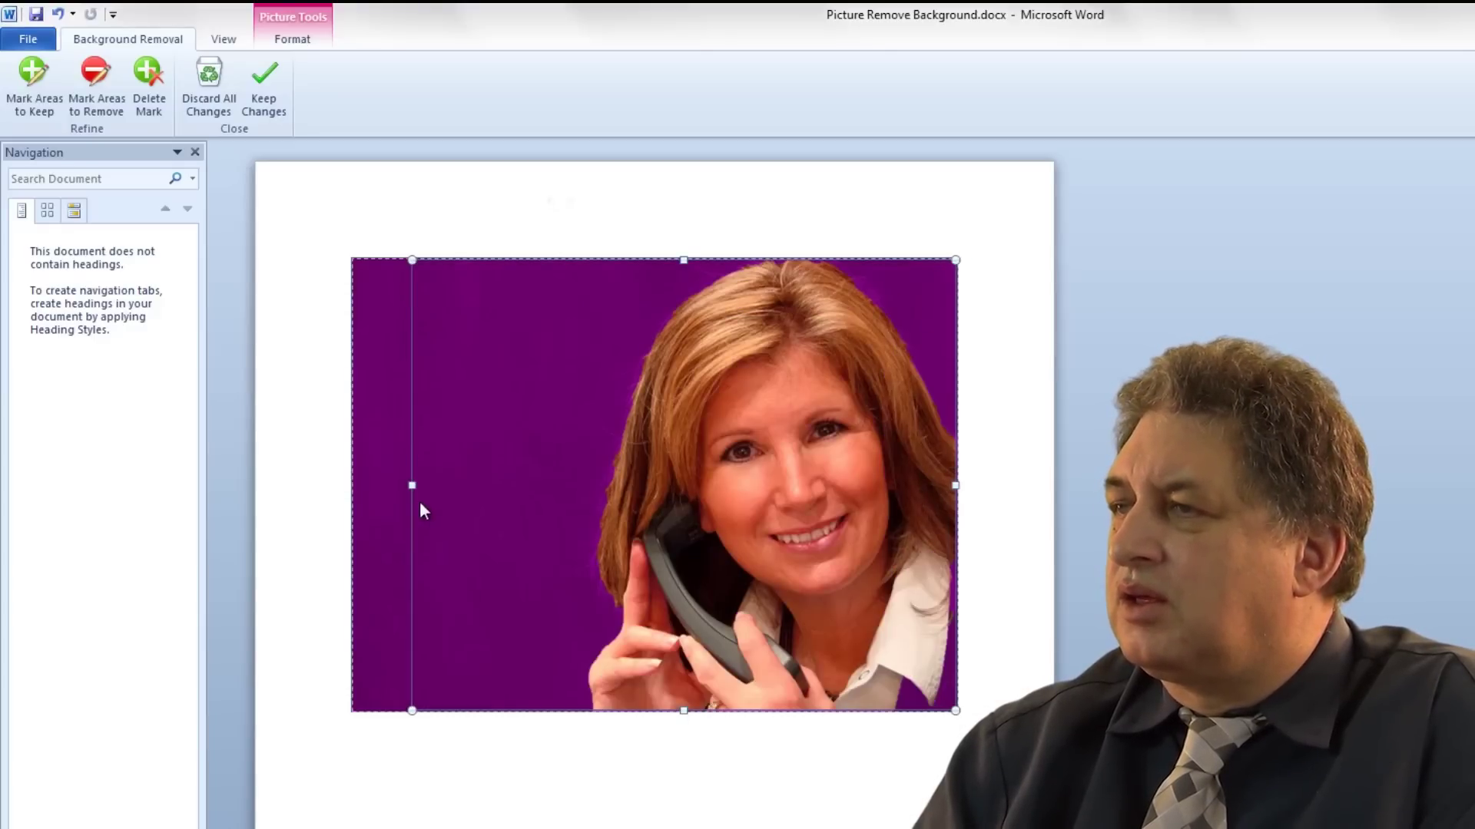
pyautogui.moveTo(418, 485); pyautogui.dragTo(575, 504)
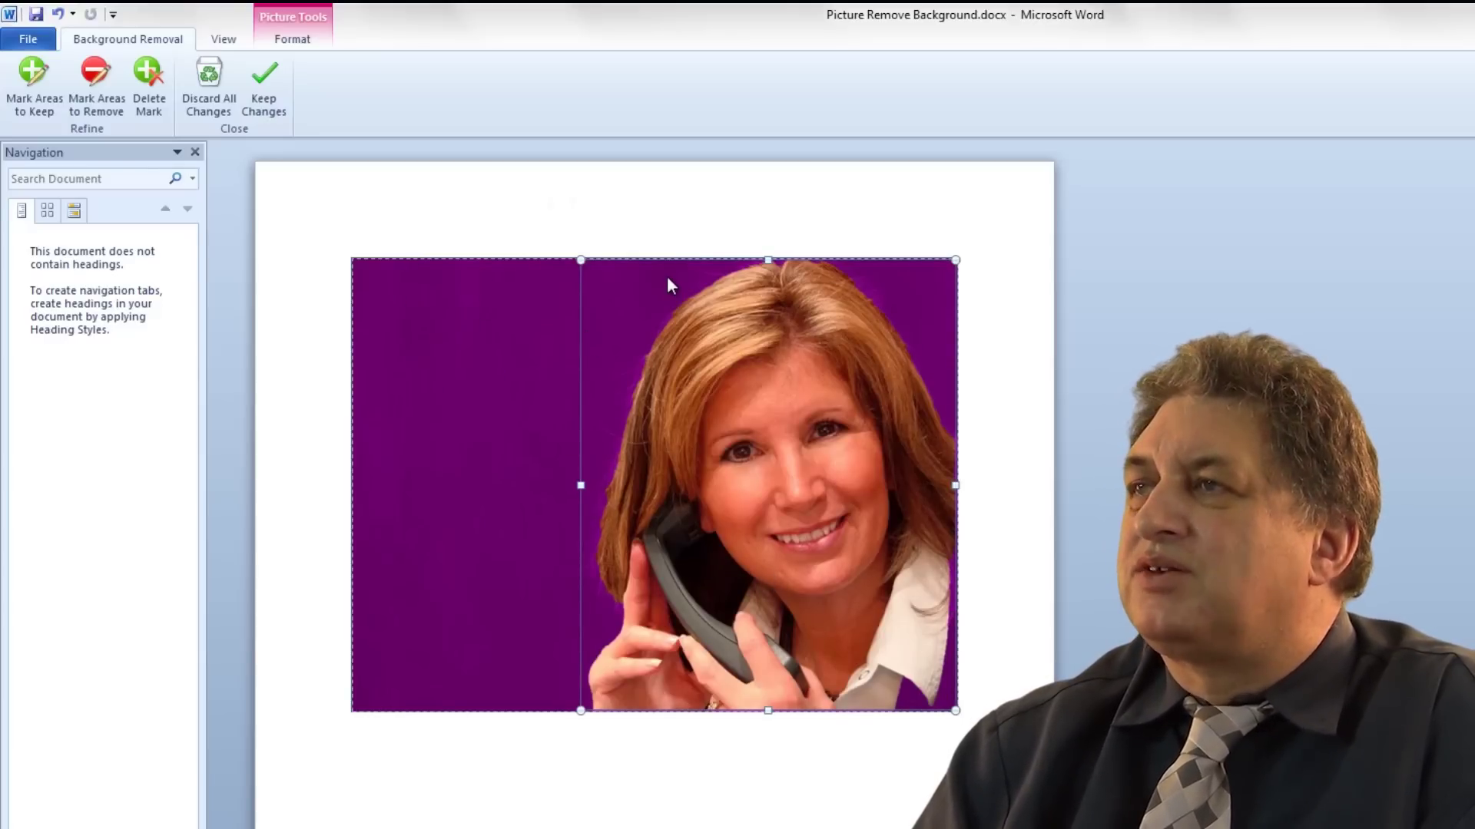
pyautogui.click(263, 84)
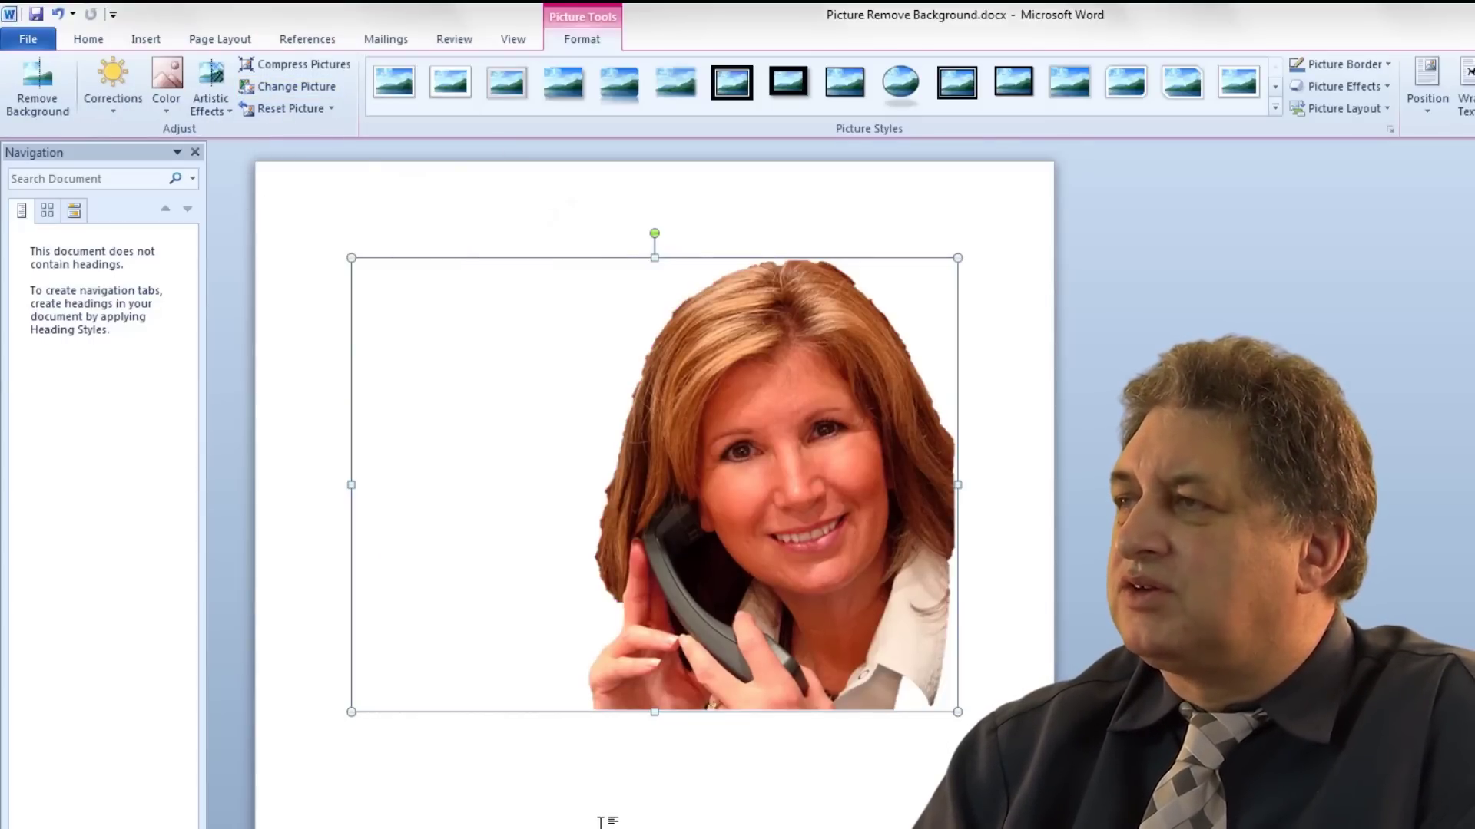
pyautogui.click(461, 768)
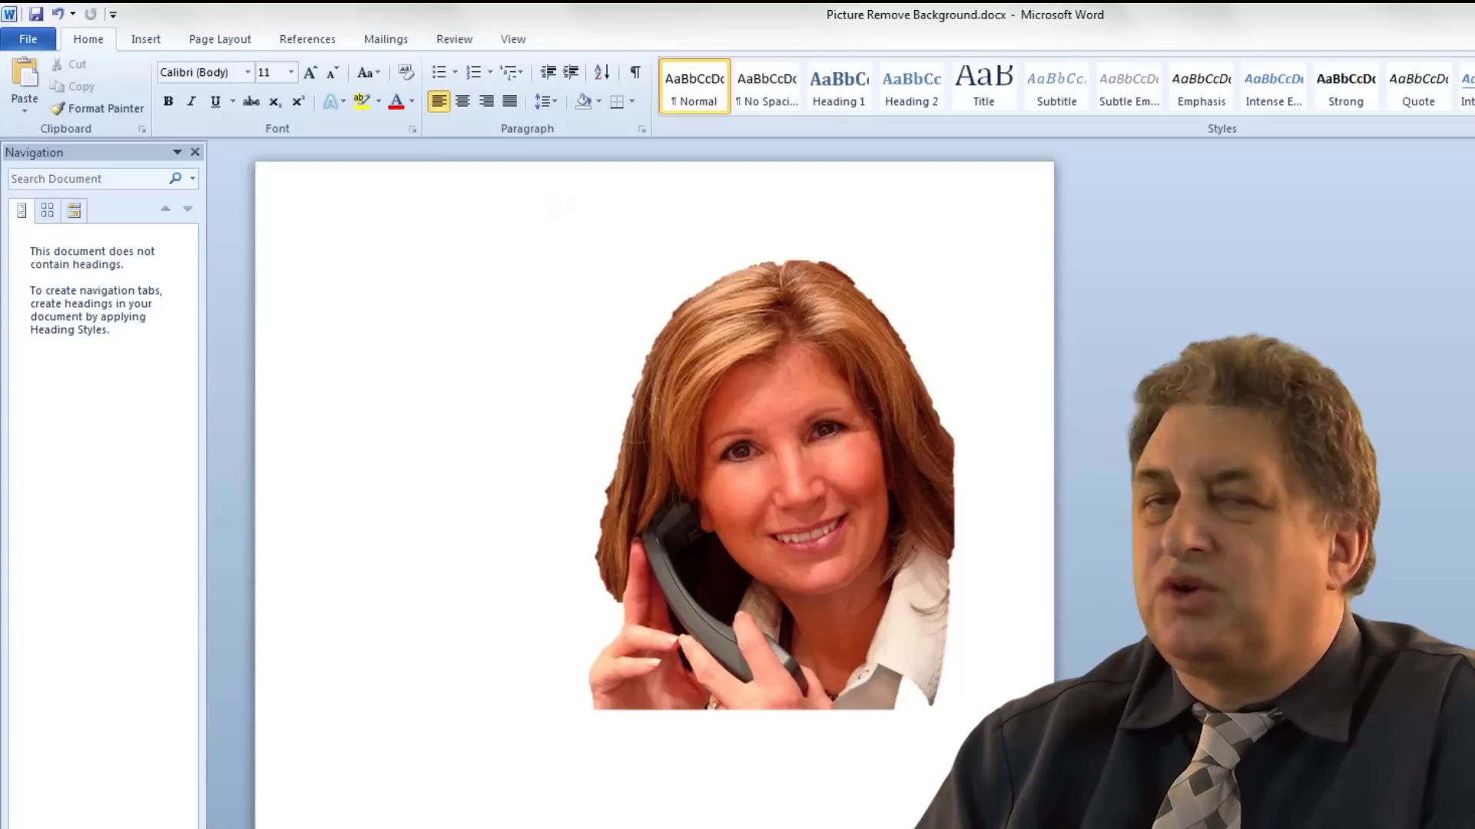
# - Undo the background removal and all its area adjustments on the photo of the woman
pyautogui.click(56, 15)
pyautogui.click(56, 15)
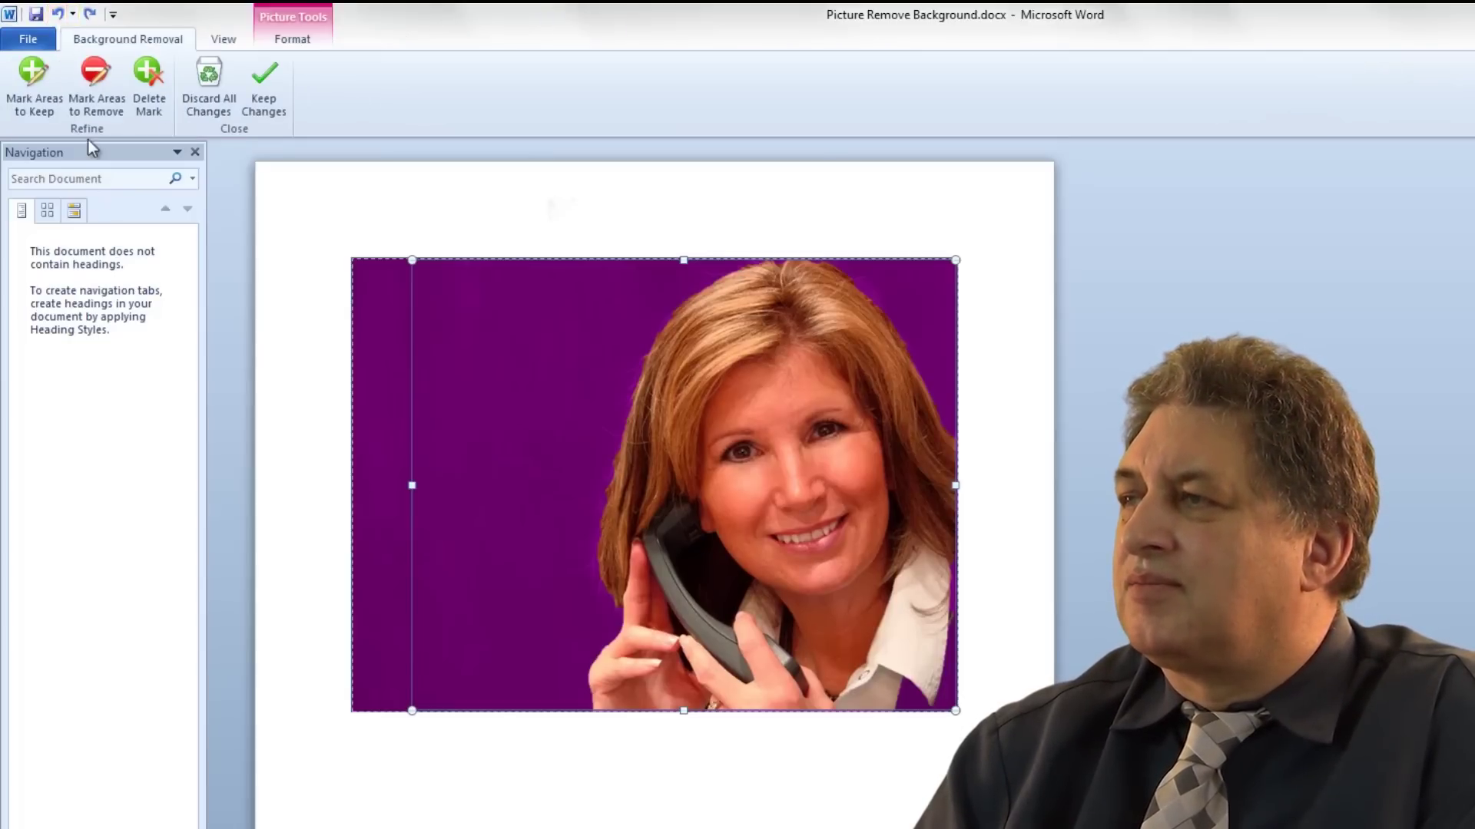
pyautogui.click(59, 15)
pyautogui.click(59, 15)
pyautogui.click(60, 14)
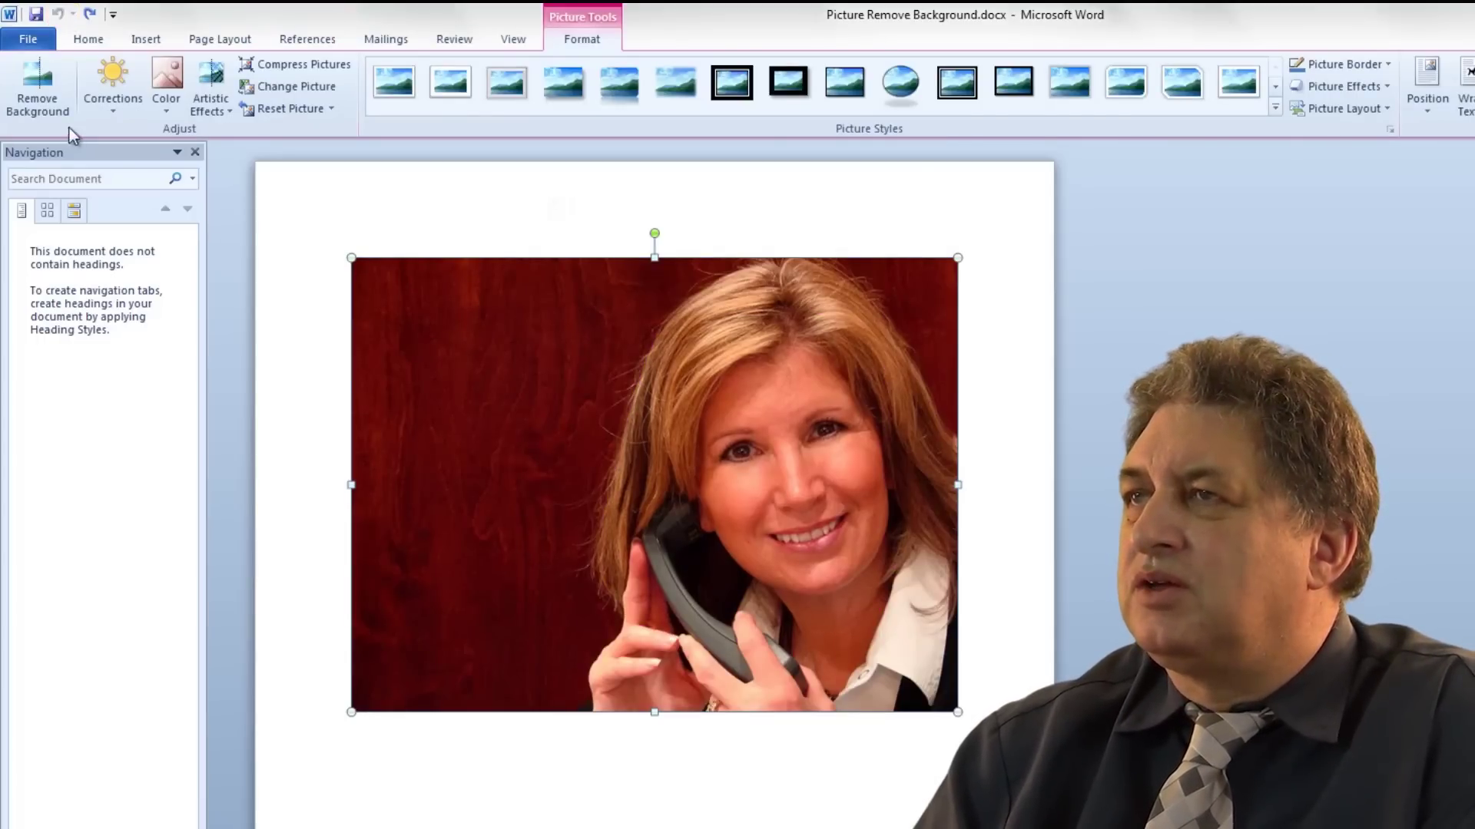
# - Remove the original photo's background again, fitting the removal area around the woman's hair, hands and collar, and keep the changes
pyautogui.click(40, 96)
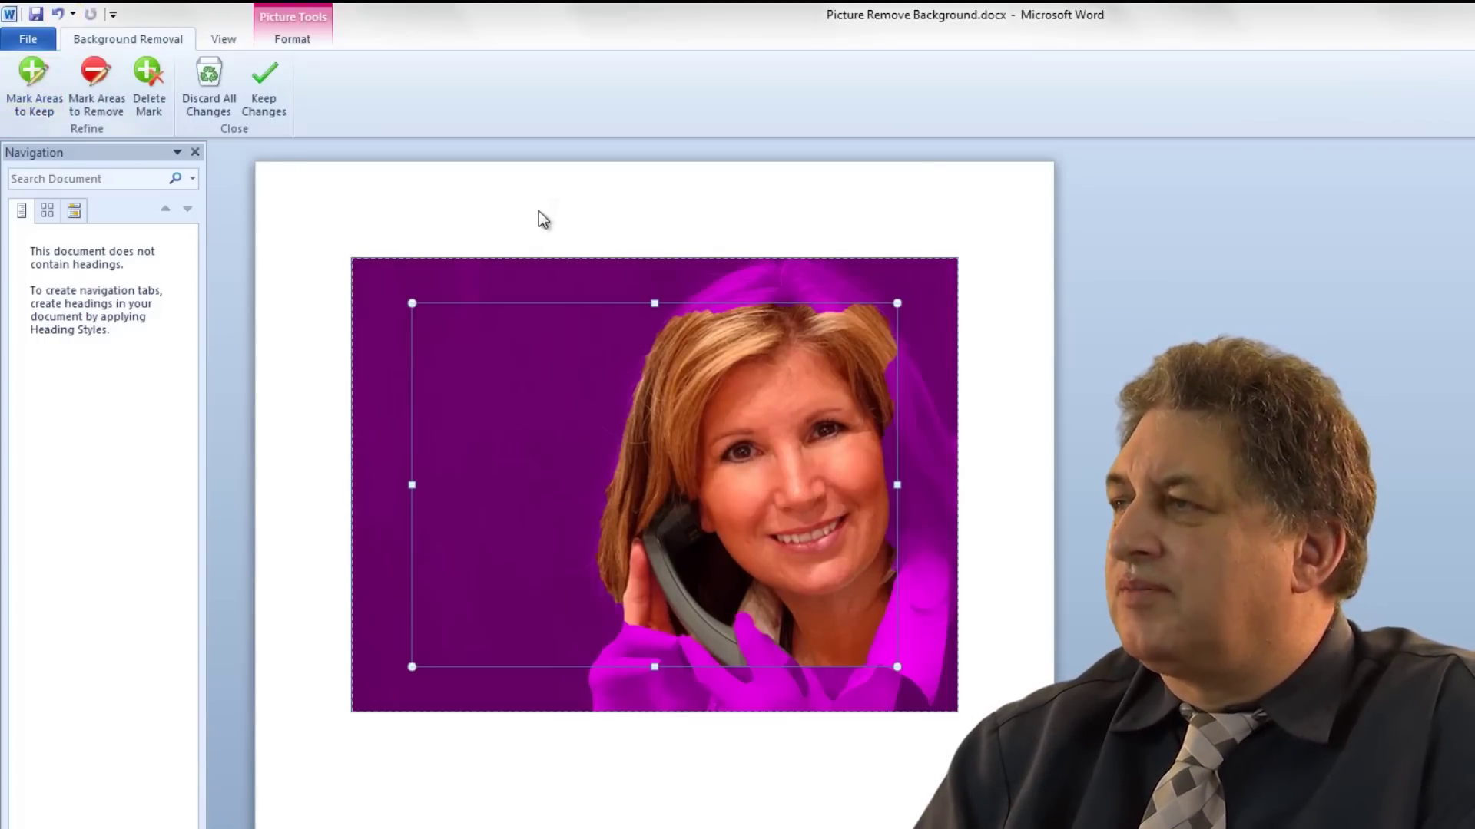
pyautogui.moveTo(896, 303); pyautogui.dragTo(954, 259)
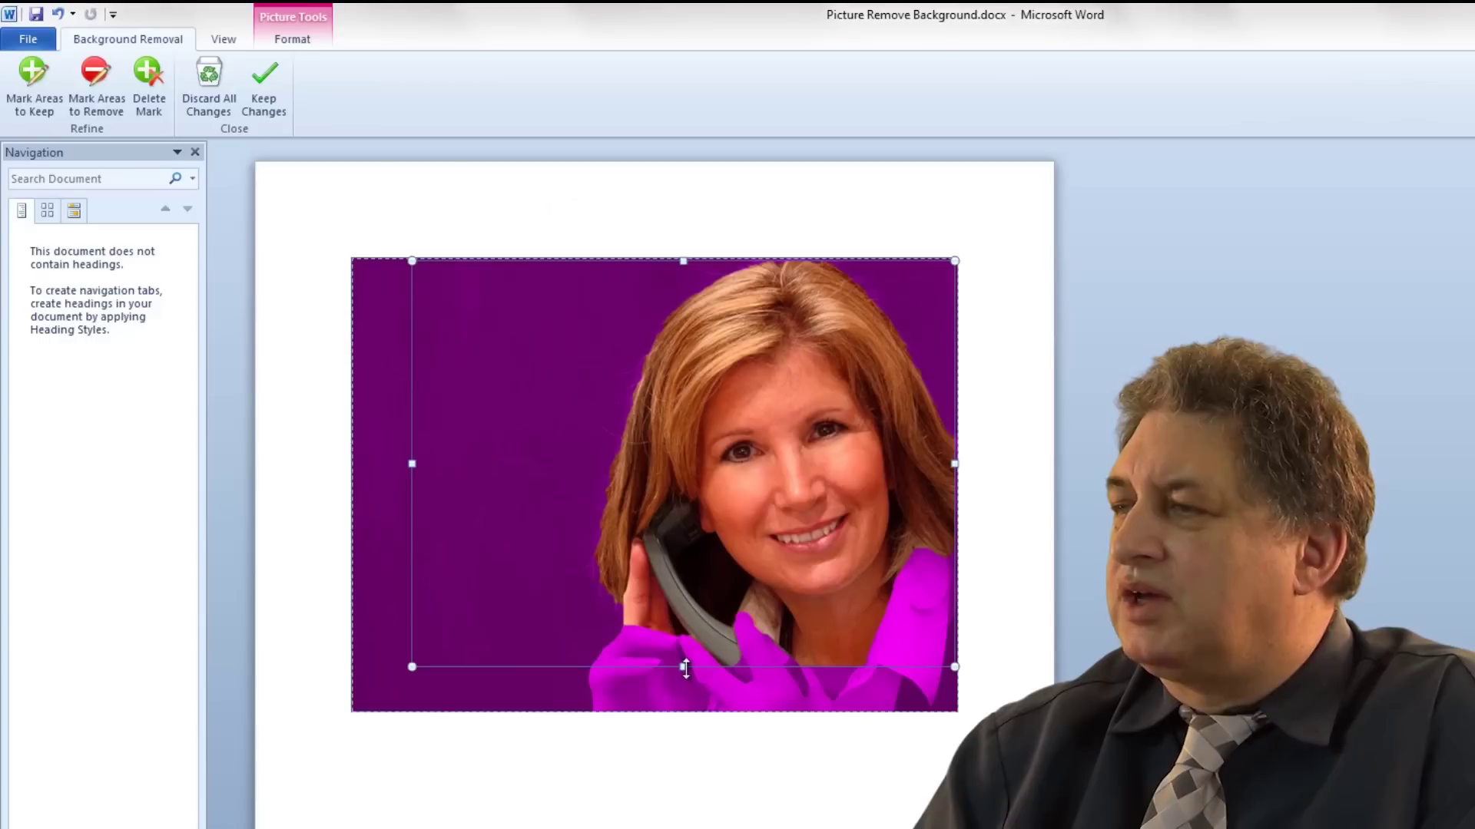
pyautogui.moveTo(683, 667); pyautogui.dragTo(683, 712)
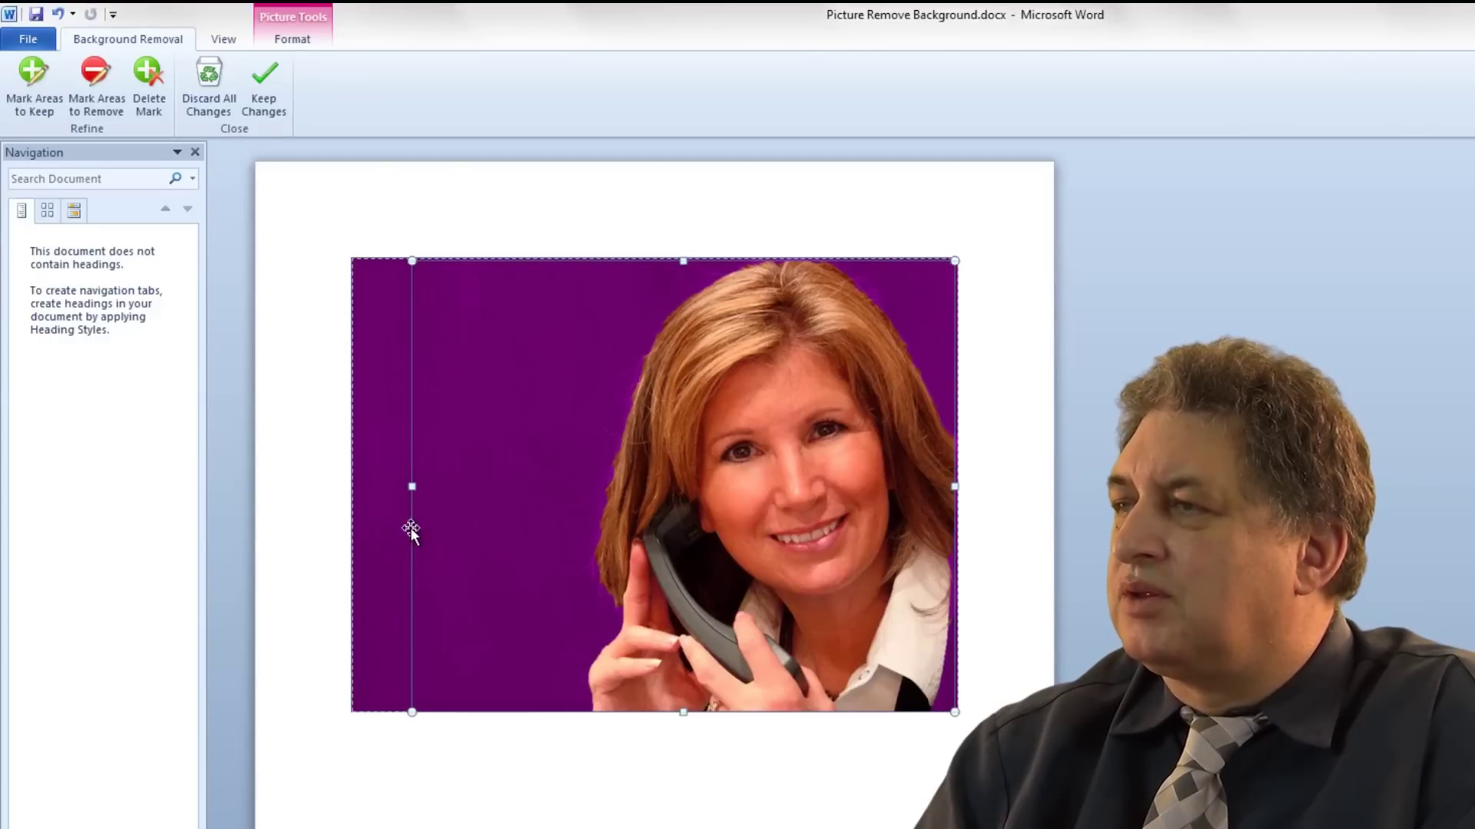
pyautogui.moveTo(408, 486); pyautogui.dragTo(580, 500)
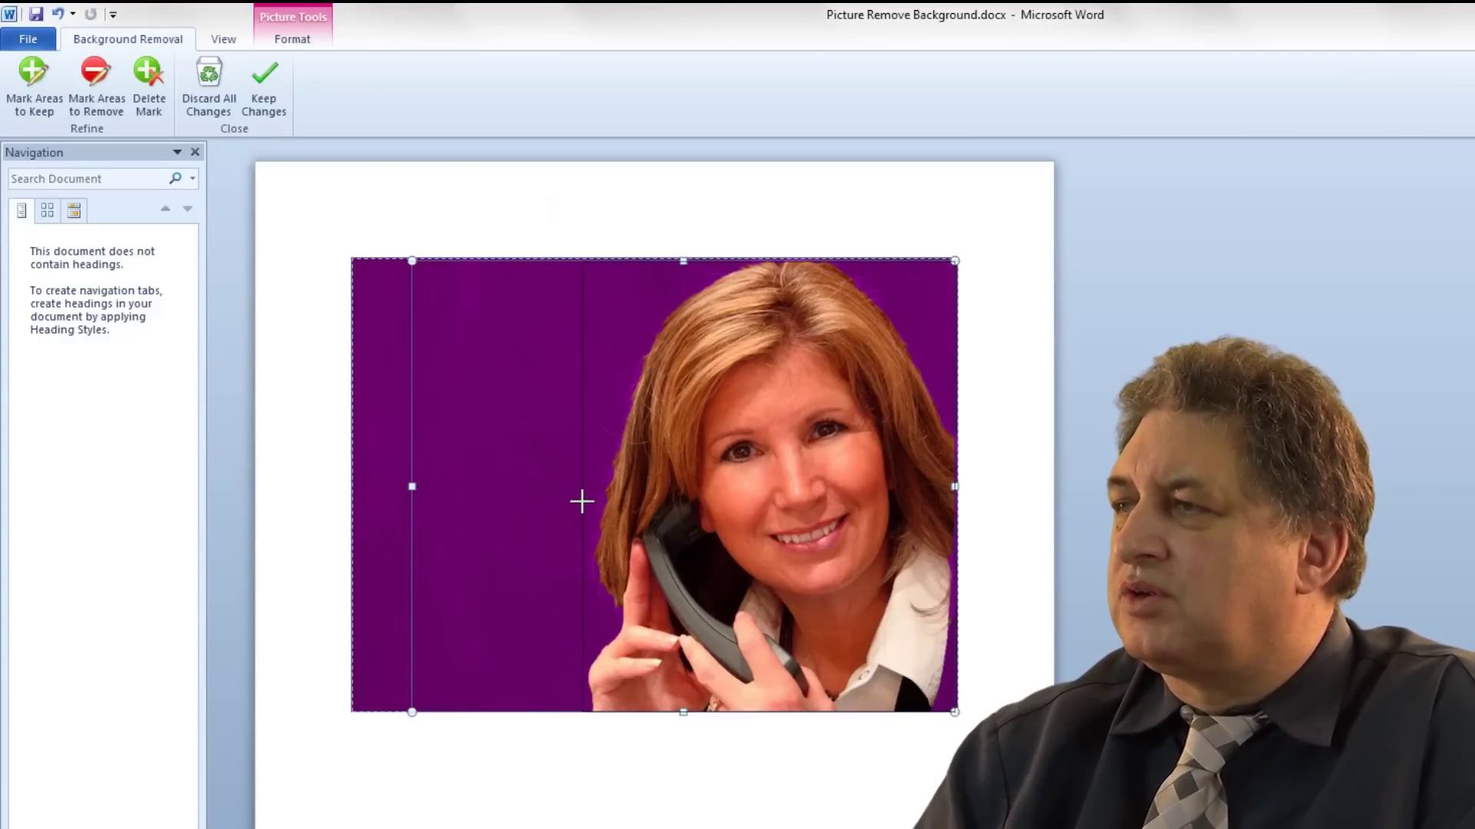
pyautogui.moveTo(583, 504); pyautogui.dragTo(582, 504)
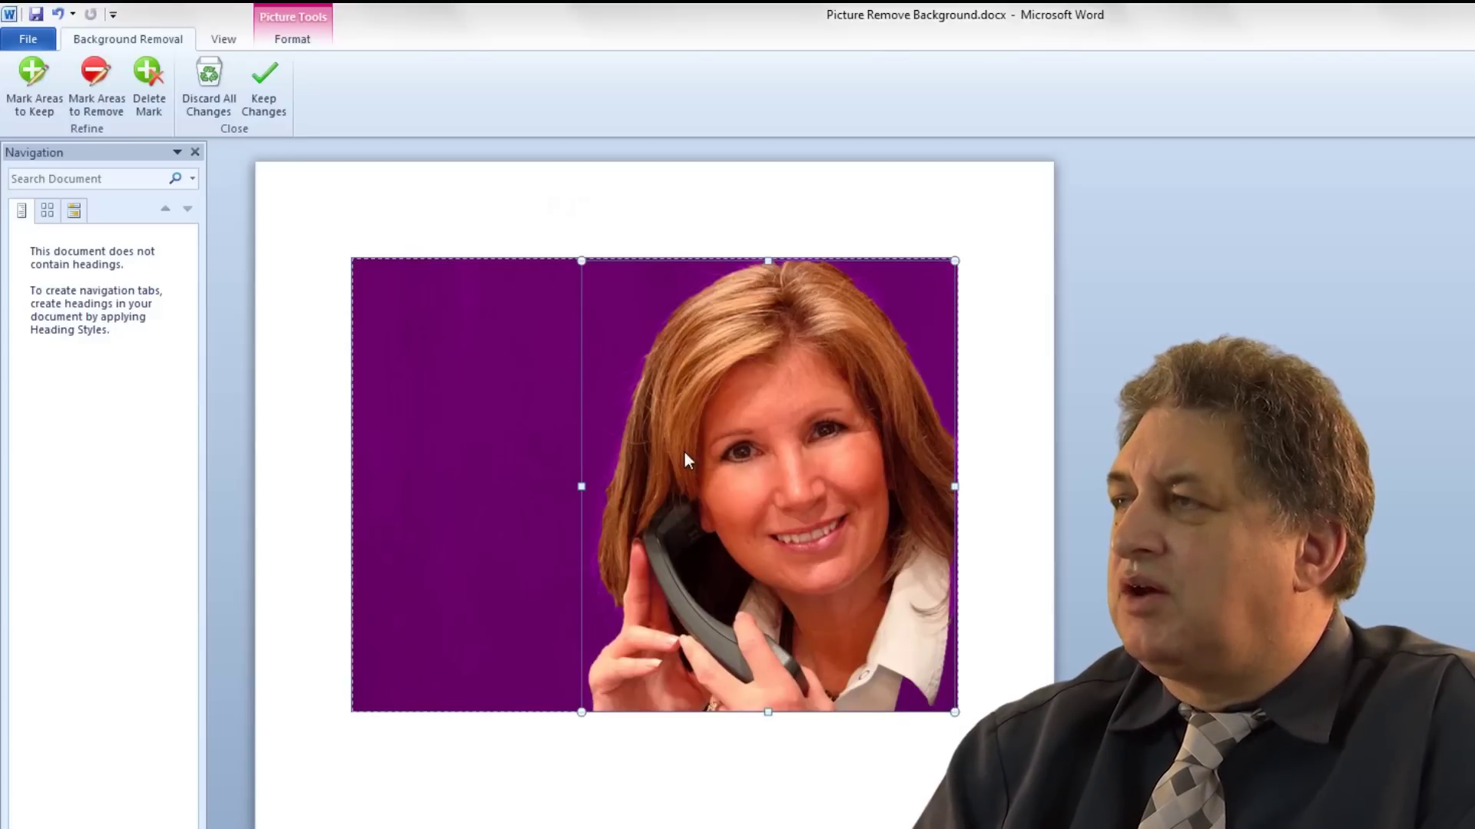
pyautogui.click(265, 89)
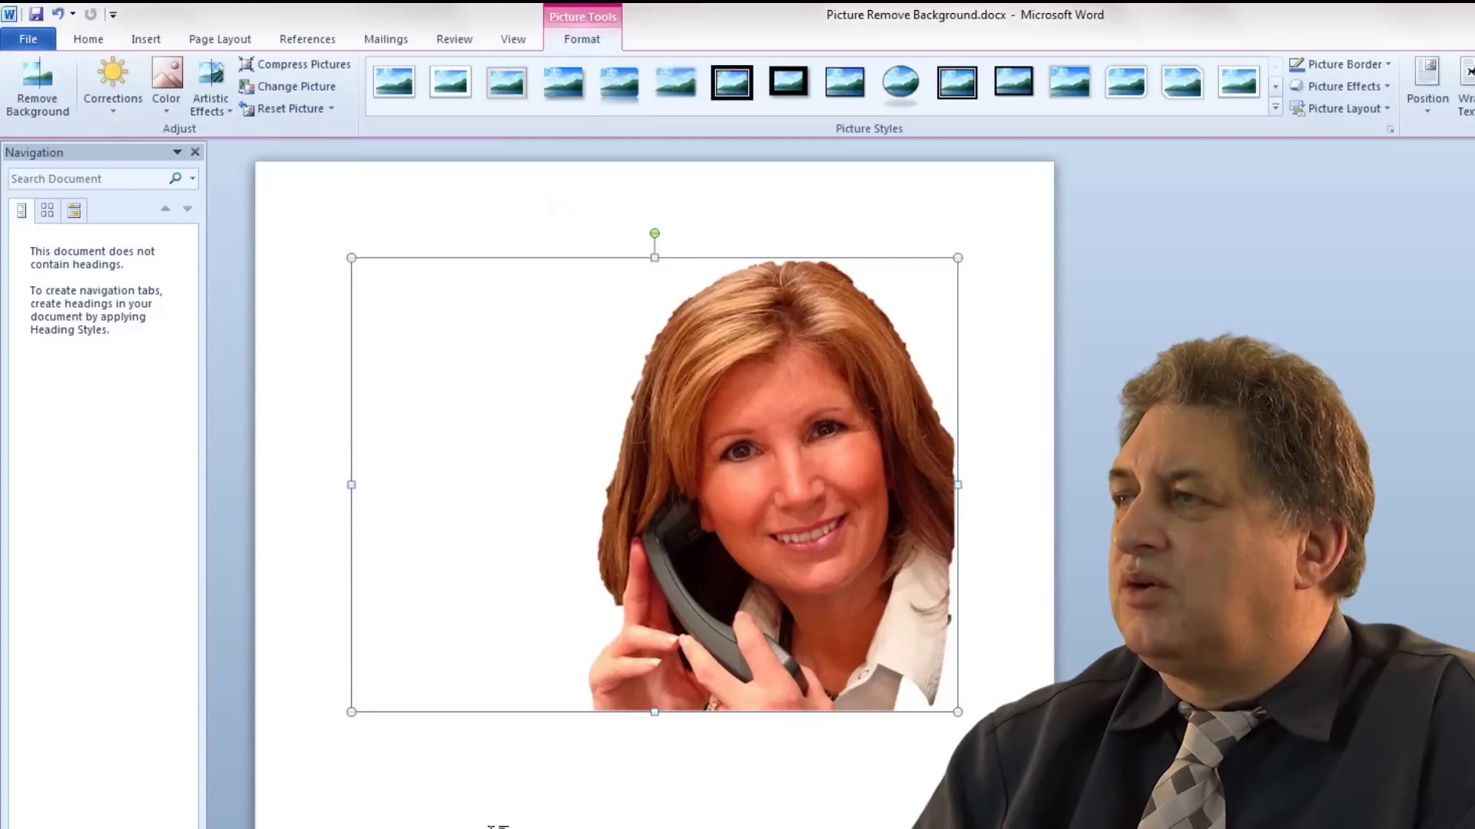
pyautogui.click(492, 826)
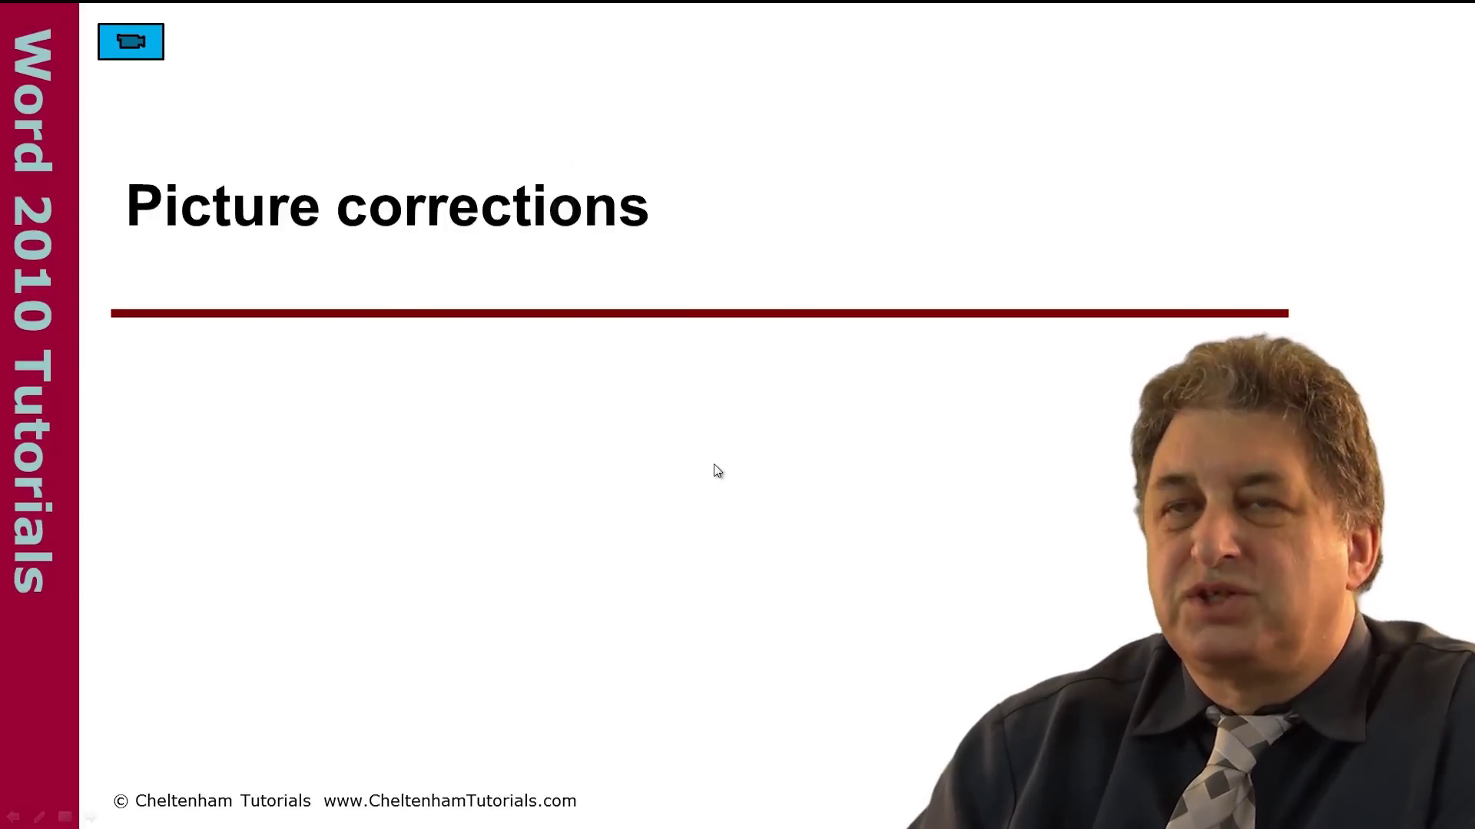
# - Open Picture Corrections.docx from the Picture corrections slide, and select the portrait to show its formatting tools
pyautogui.click(131, 42)
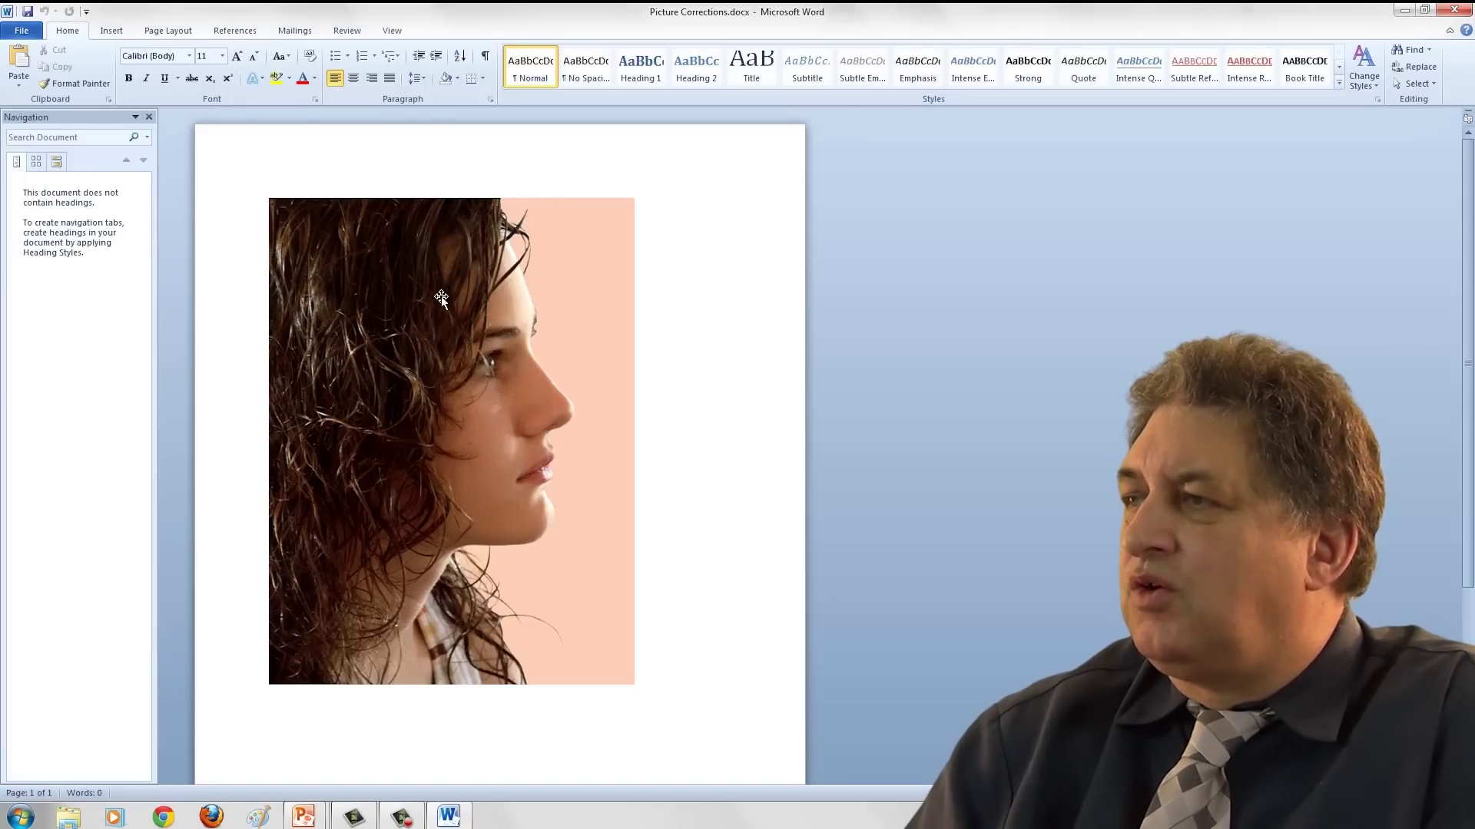
pyautogui.doubleClick(438, 441)
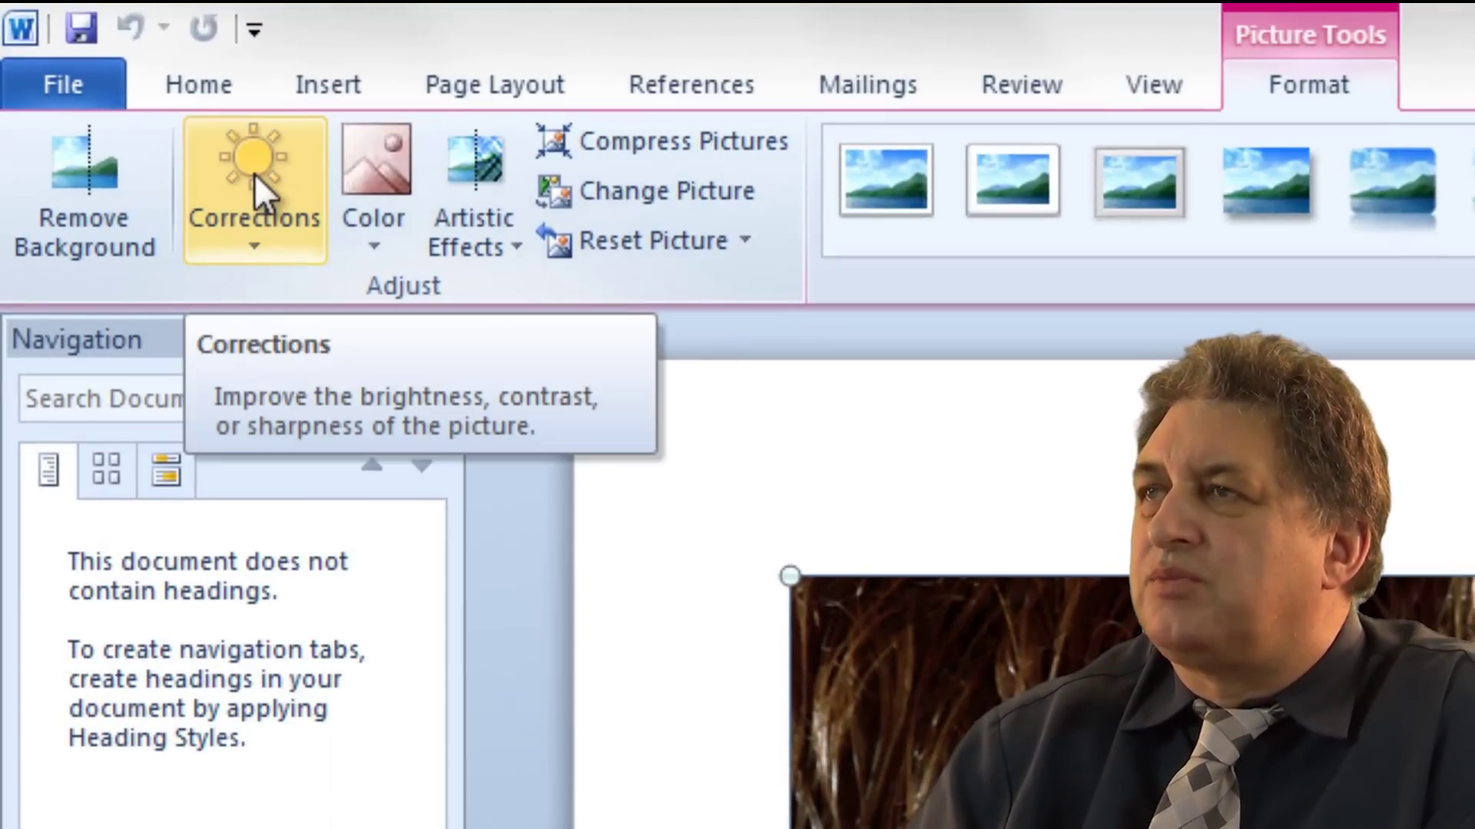
# - Try the Brightness: +40% Contrast: +20% correction on the portrait, and undo it
pyautogui.click(246, 239)
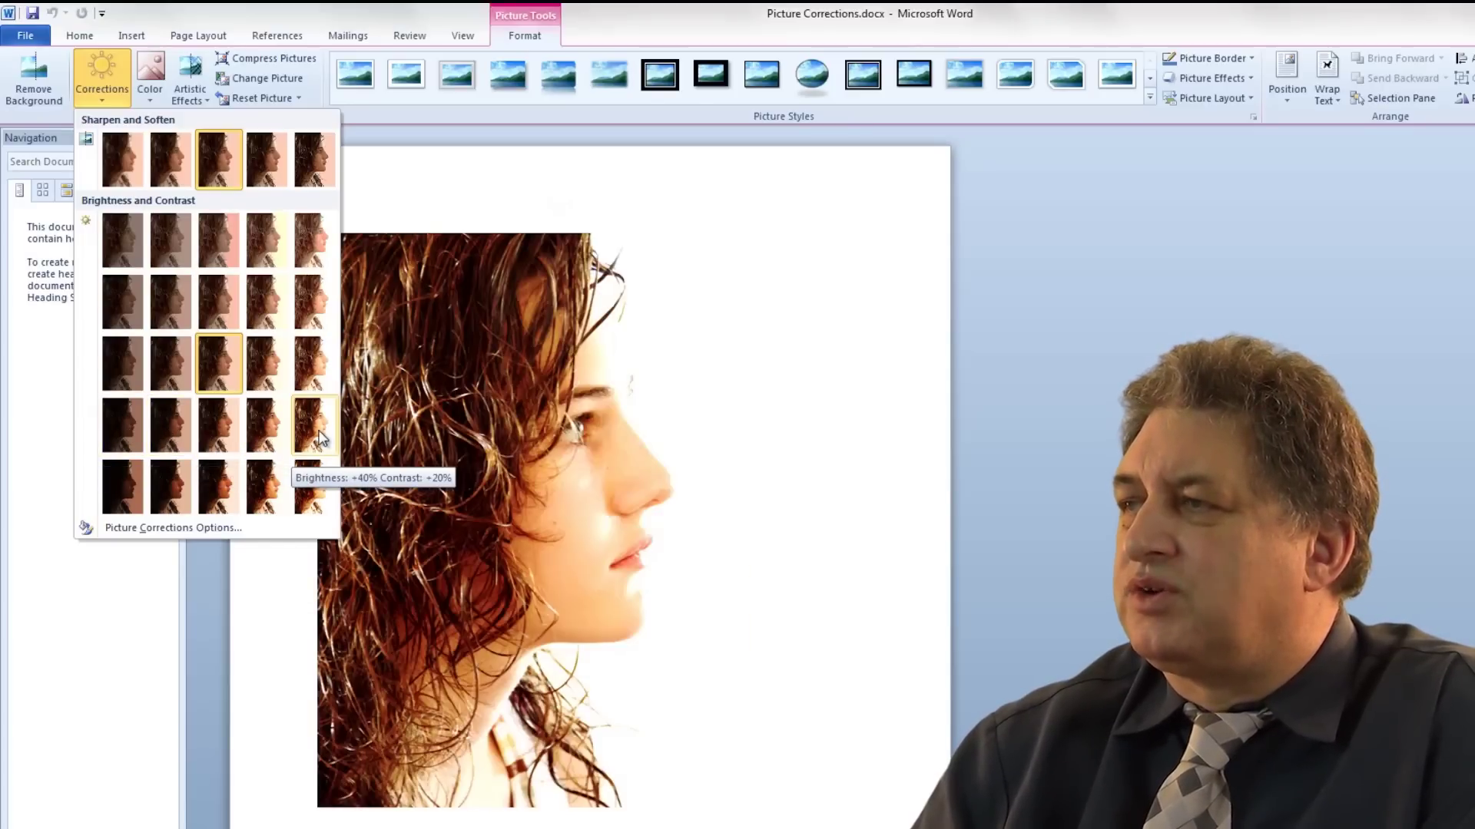
pyautogui.click(320, 438)
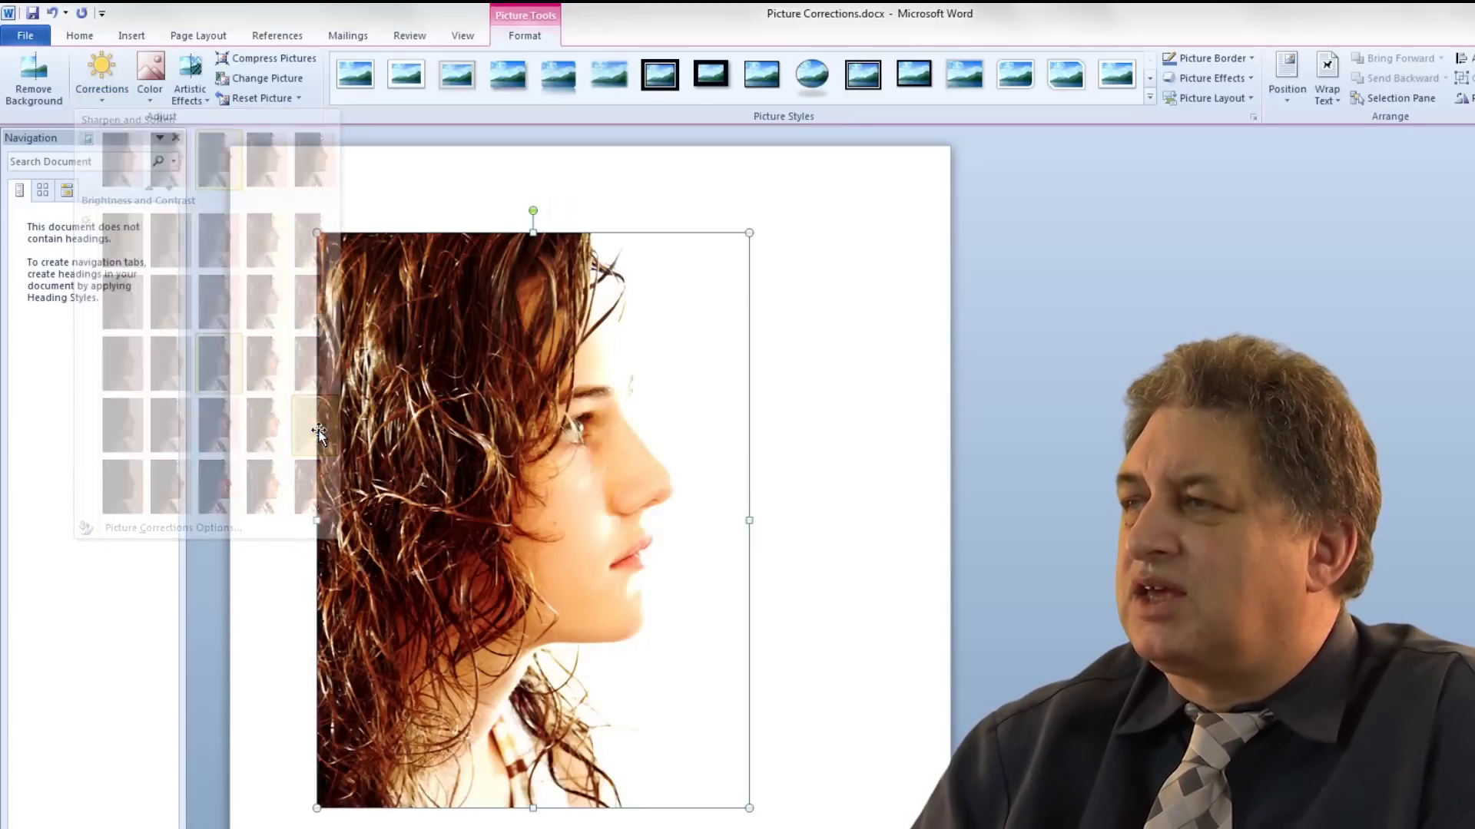
pyautogui.click(882, 464)
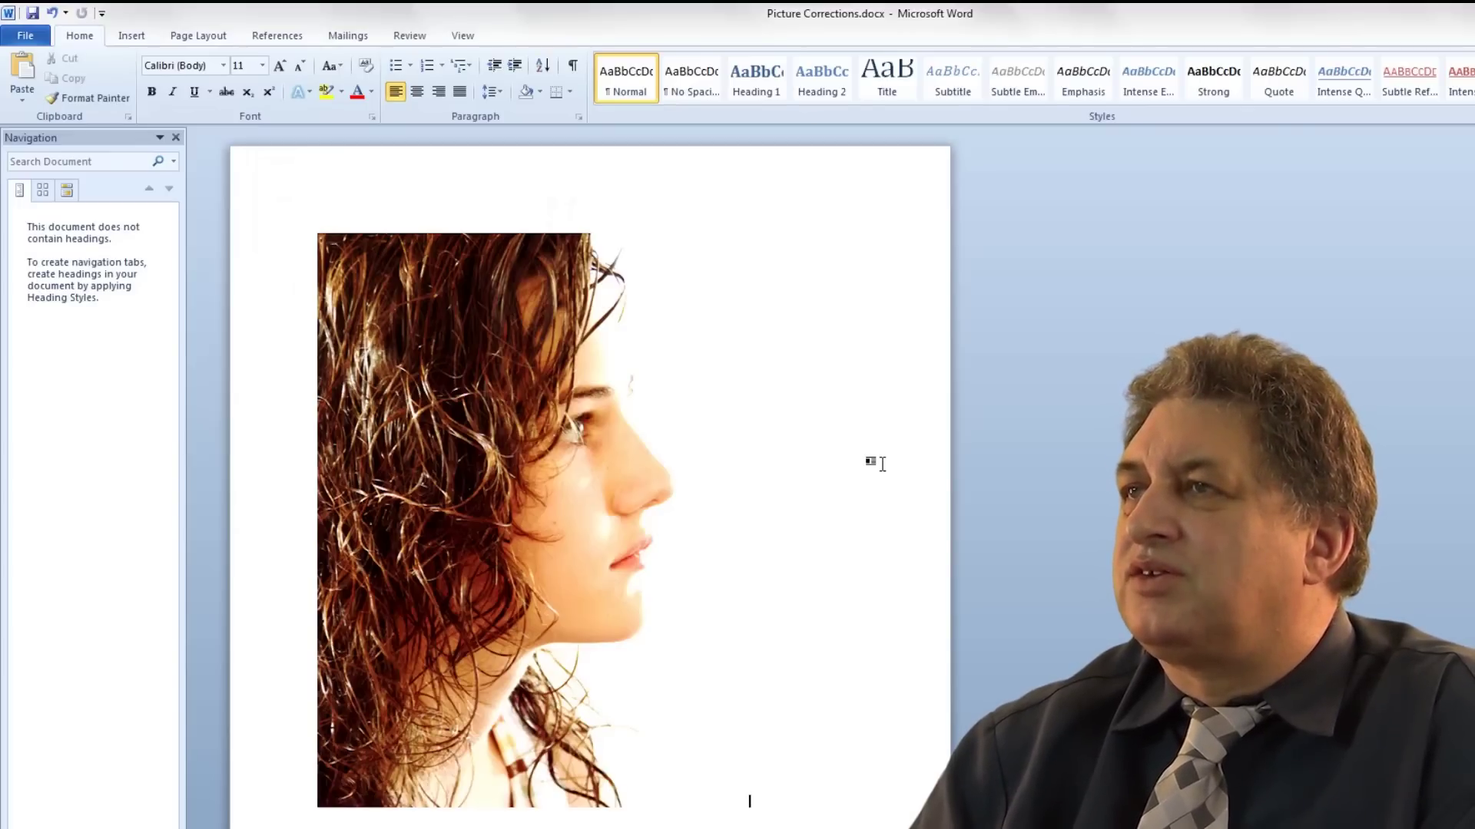
pyautogui.click(52, 14)
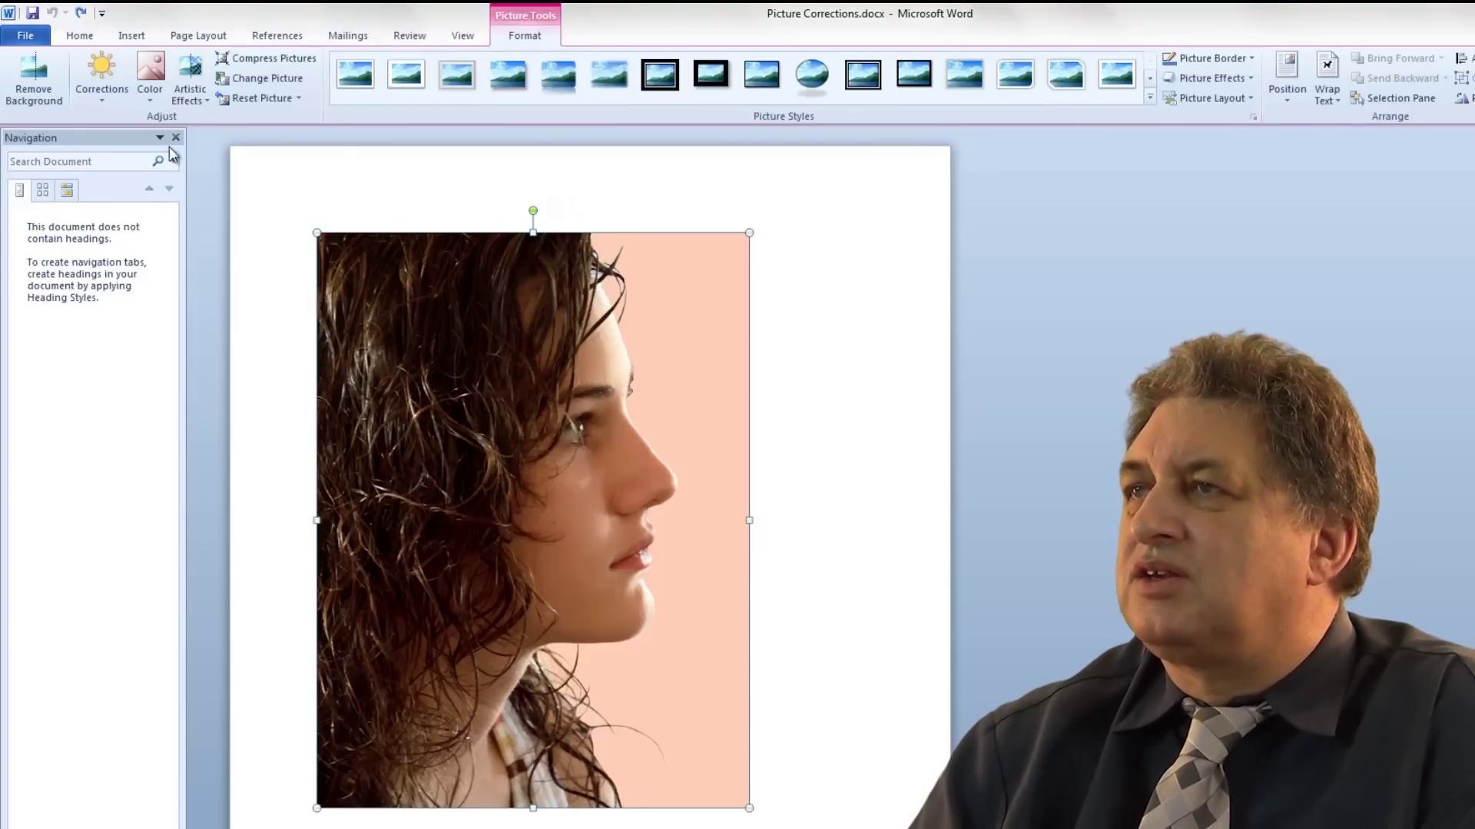
# - Apply the strongest sharpening preset to the portrait, and replace it with the Soften: 50% preset
pyautogui.click(99, 88)
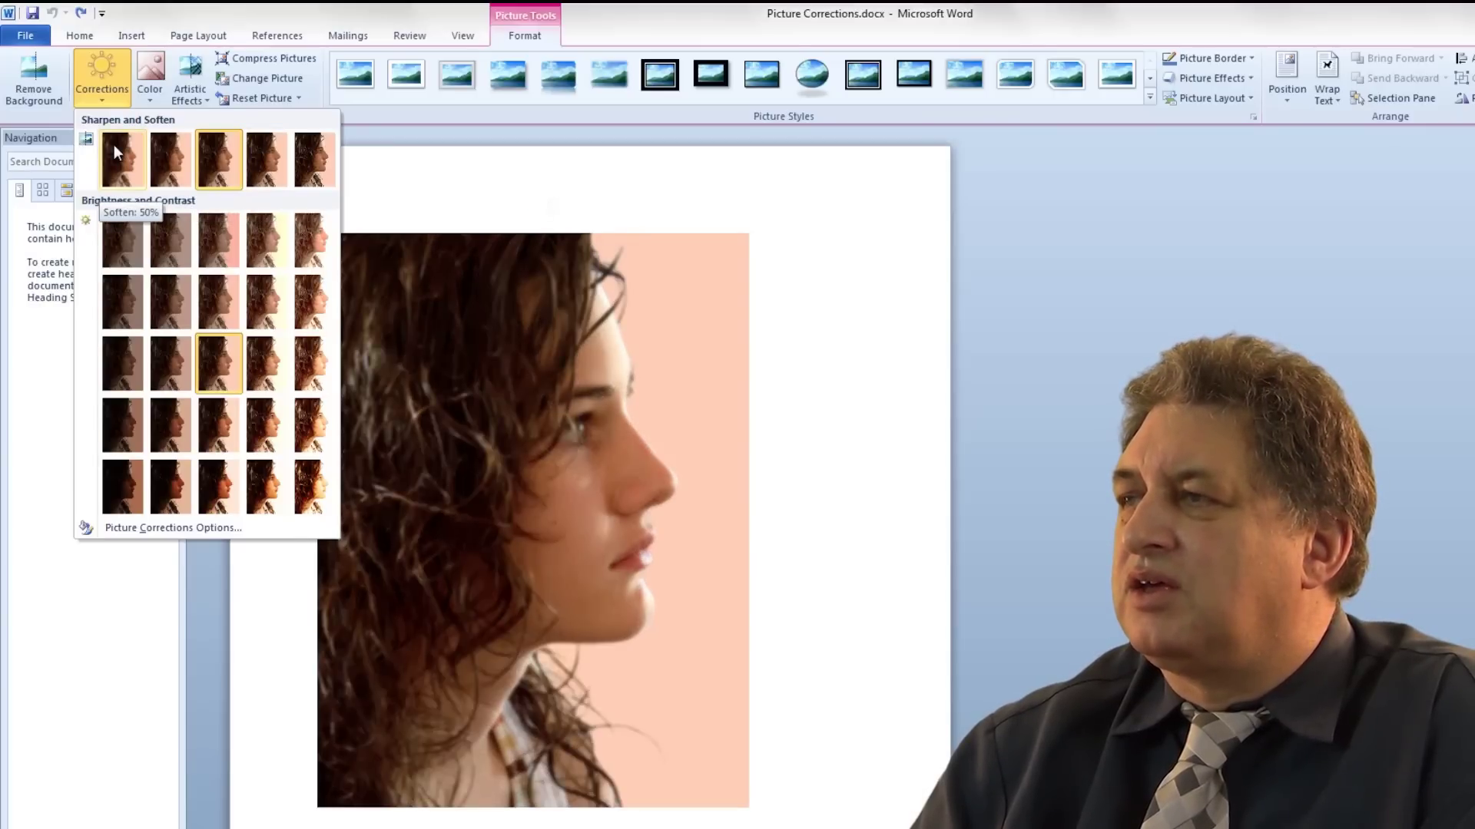
pyautogui.click(329, 175)
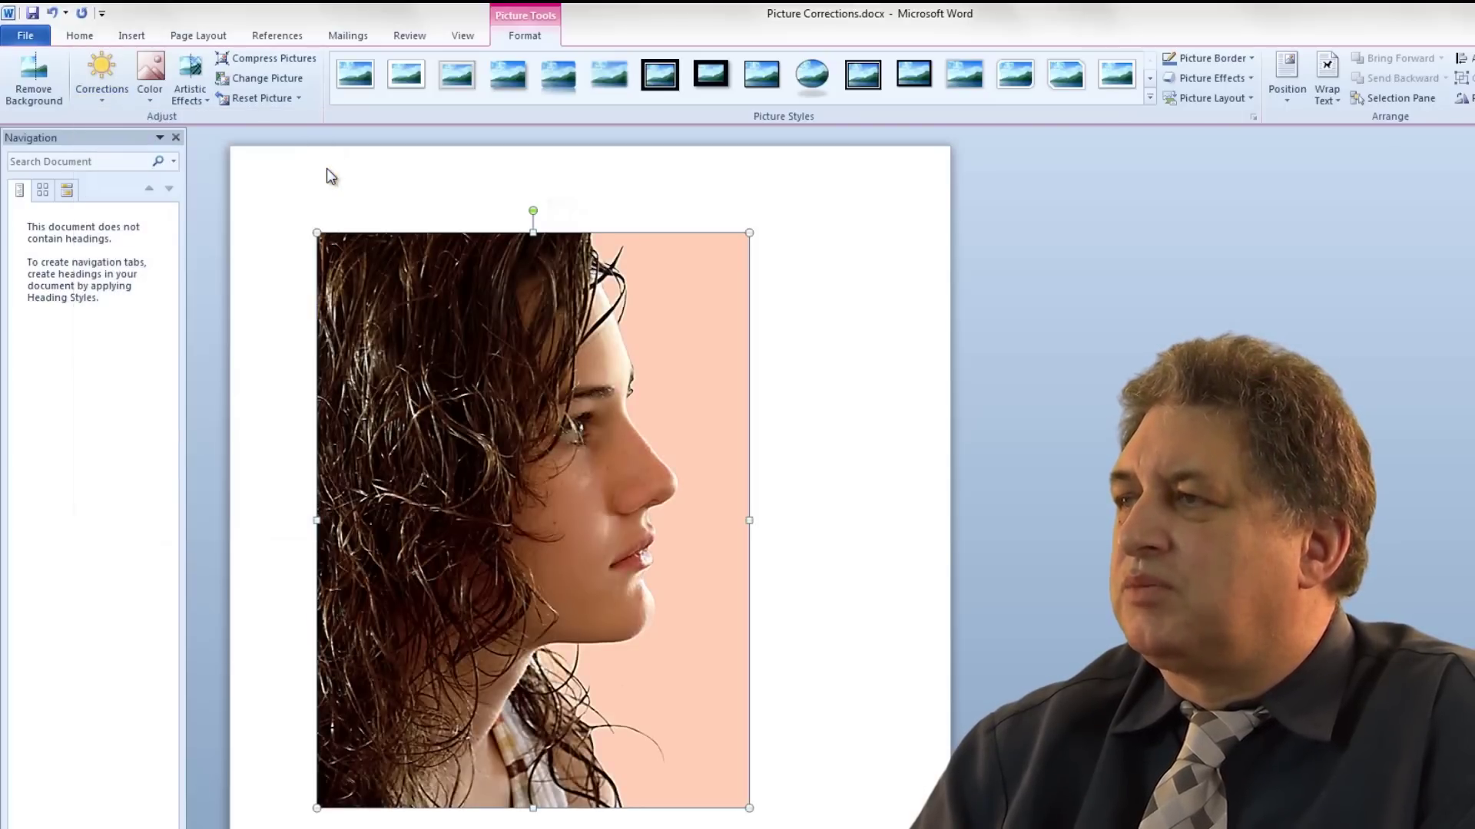
pyautogui.click(100, 99)
pyautogui.click(122, 163)
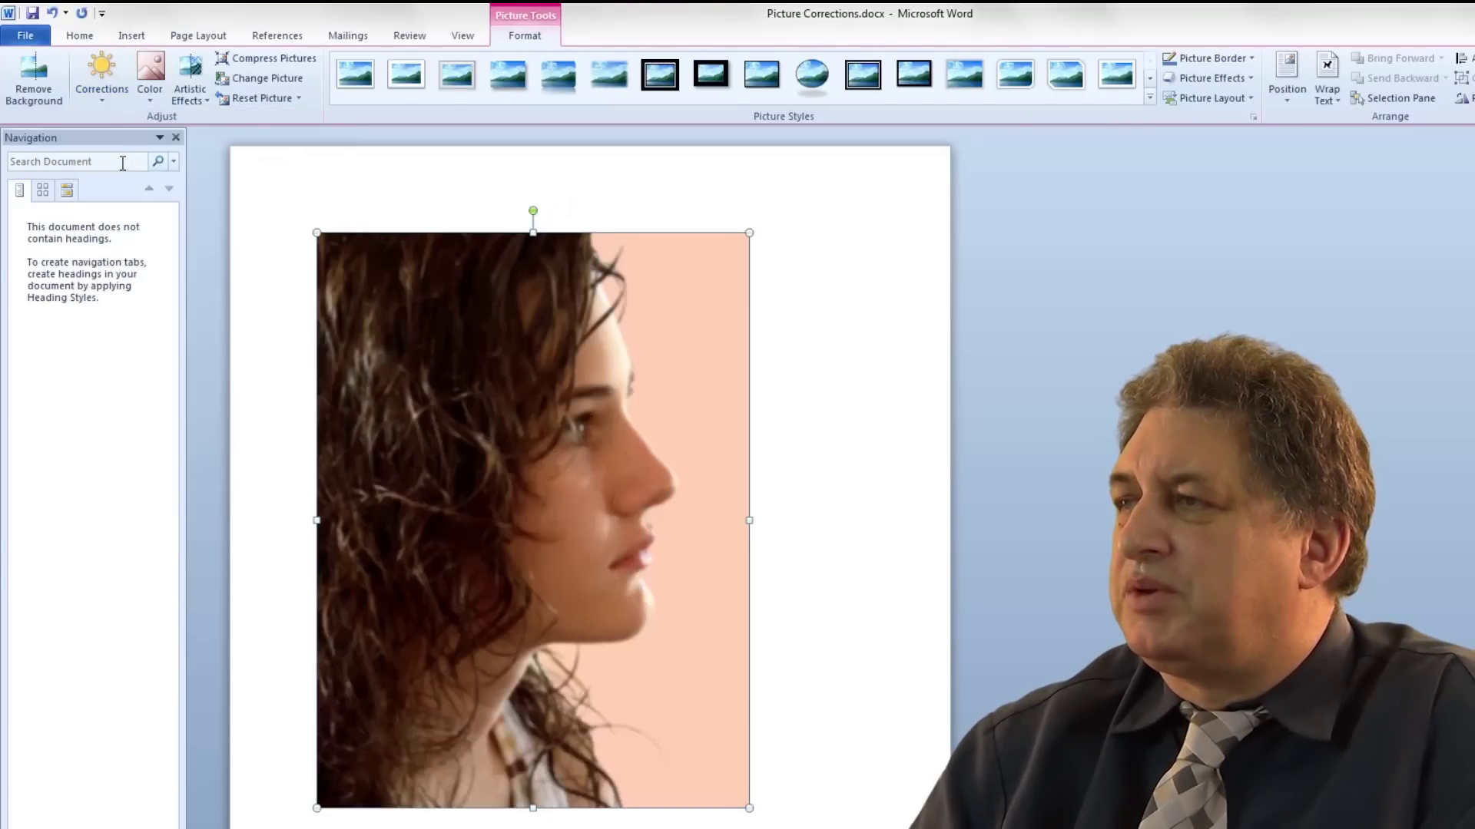
# - Try the Brightness: +40% Contrast: +40% correction on the softened portrait, and undo all corrections back to the original picture
pyautogui.click(109, 100)
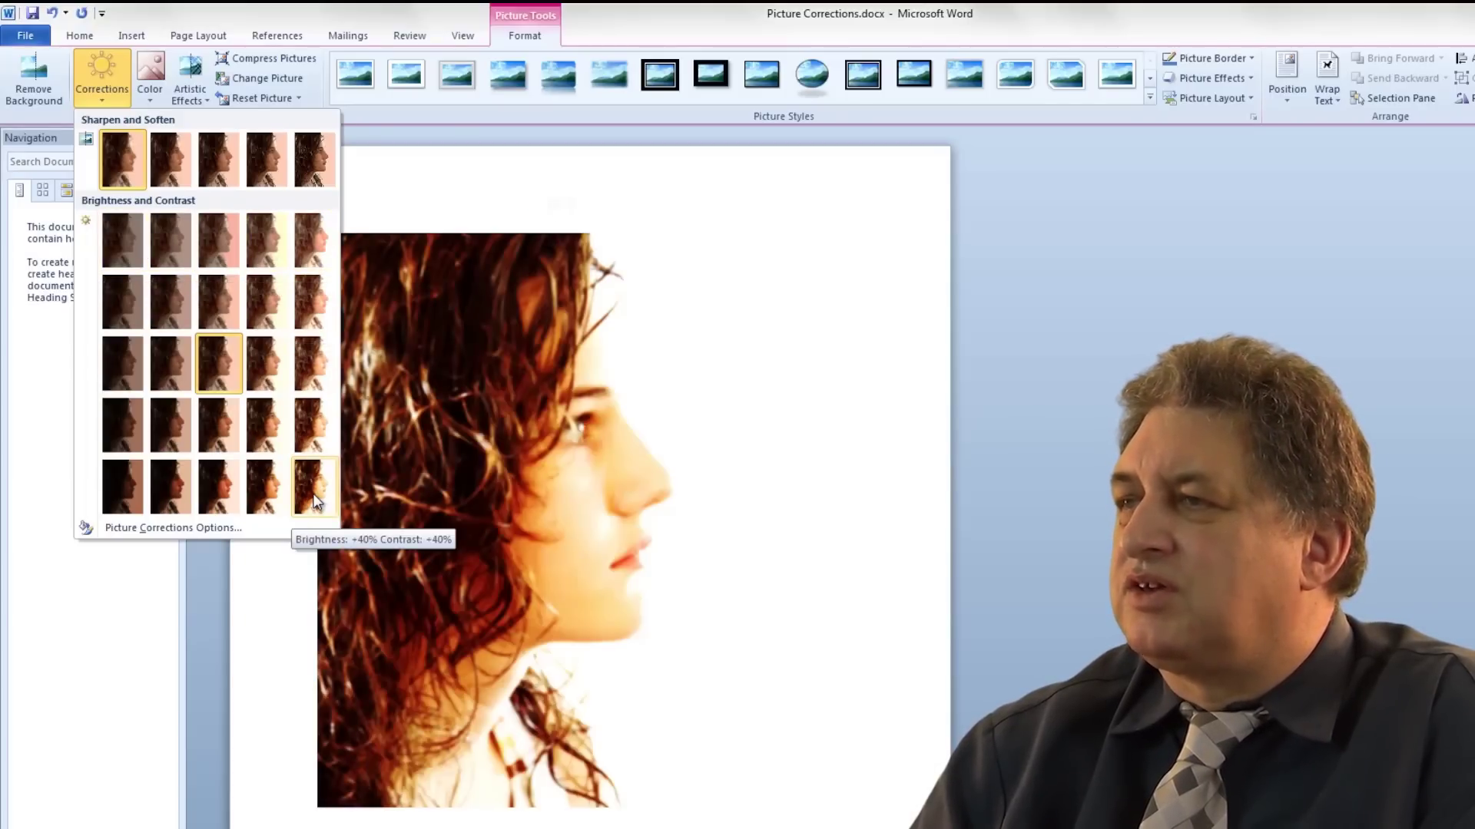
pyautogui.click(314, 491)
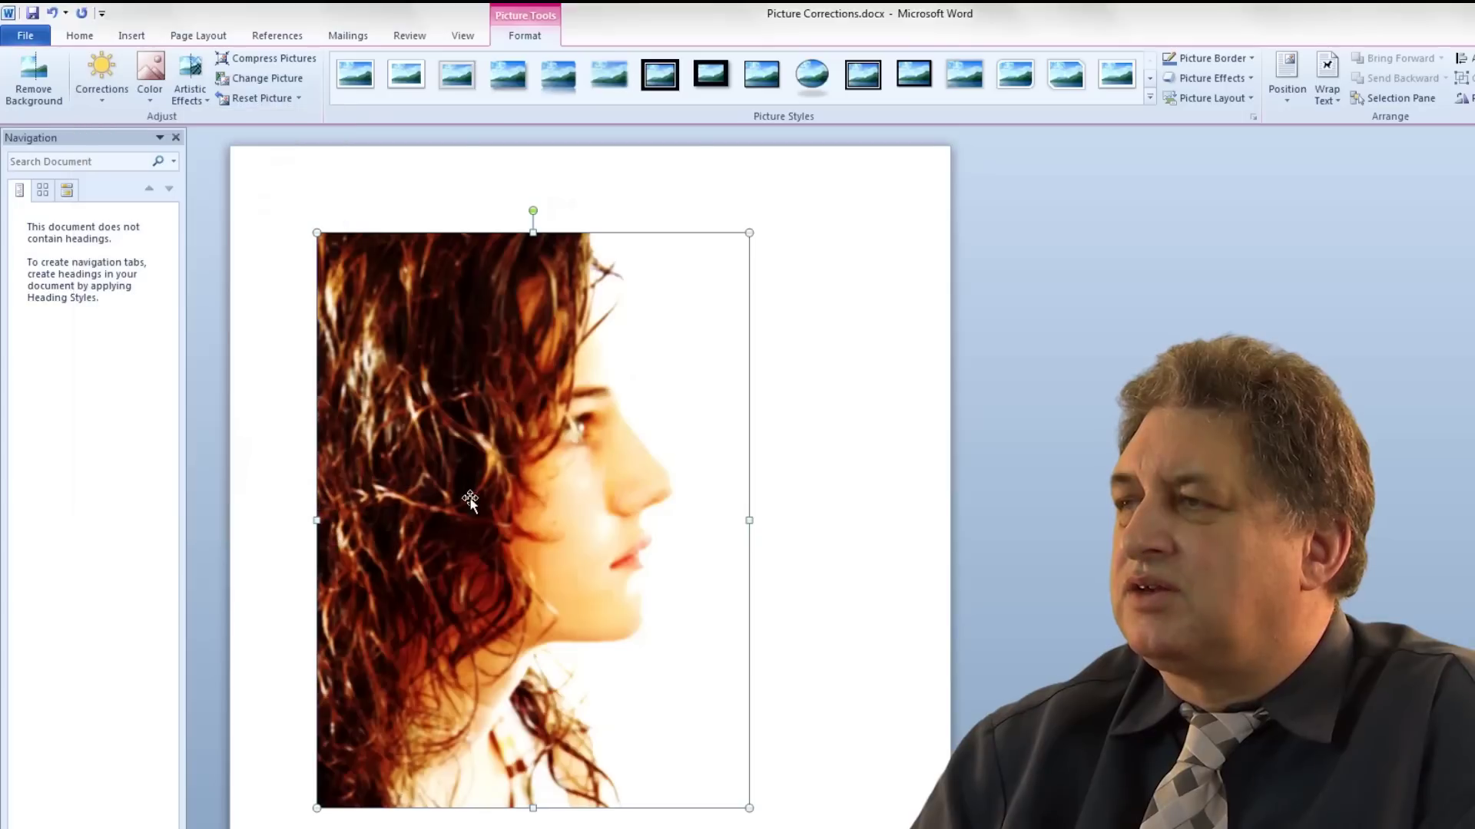
pyautogui.click(813, 451)
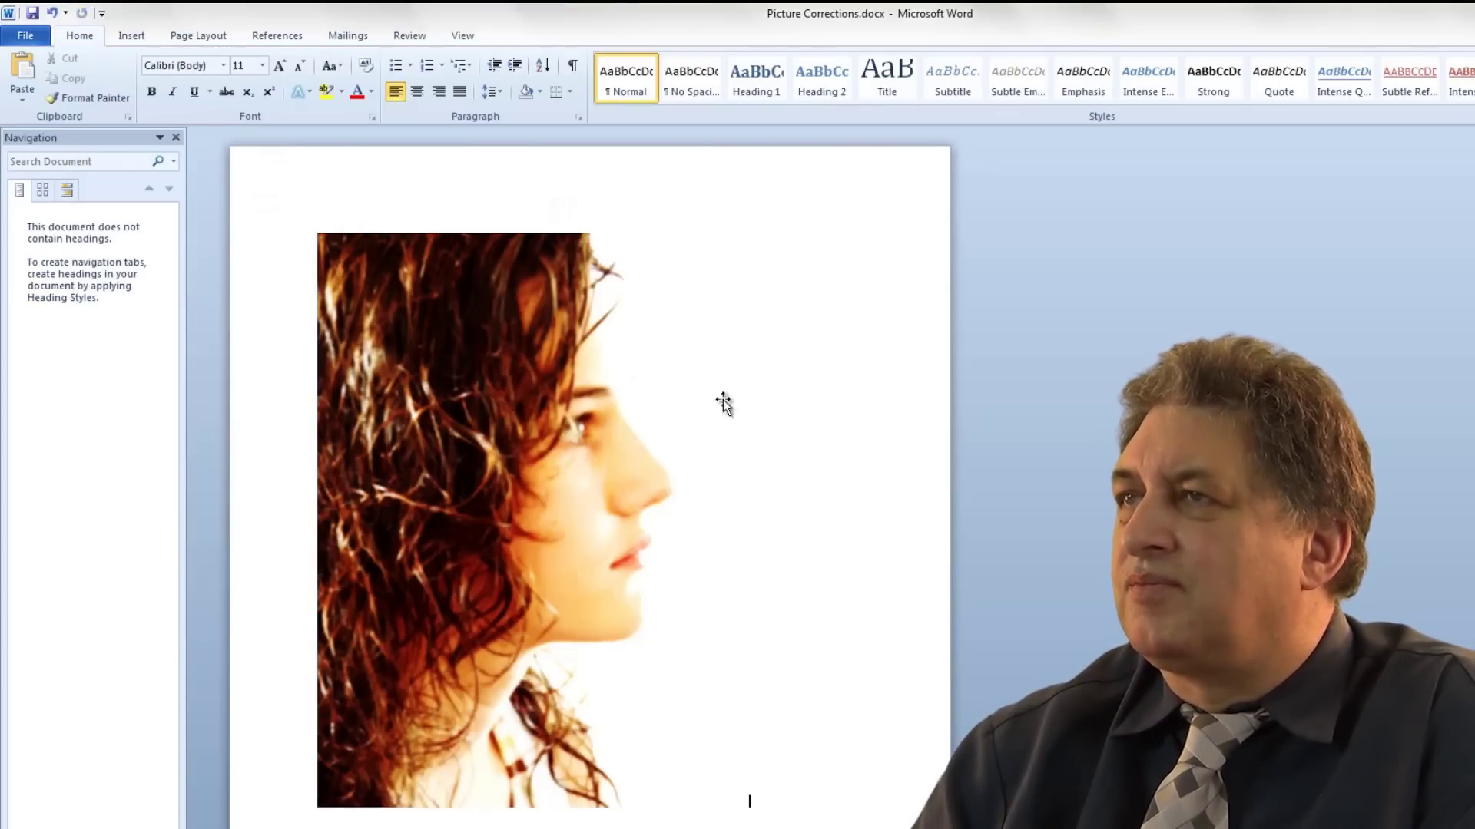
pyautogui.click(53, 14)
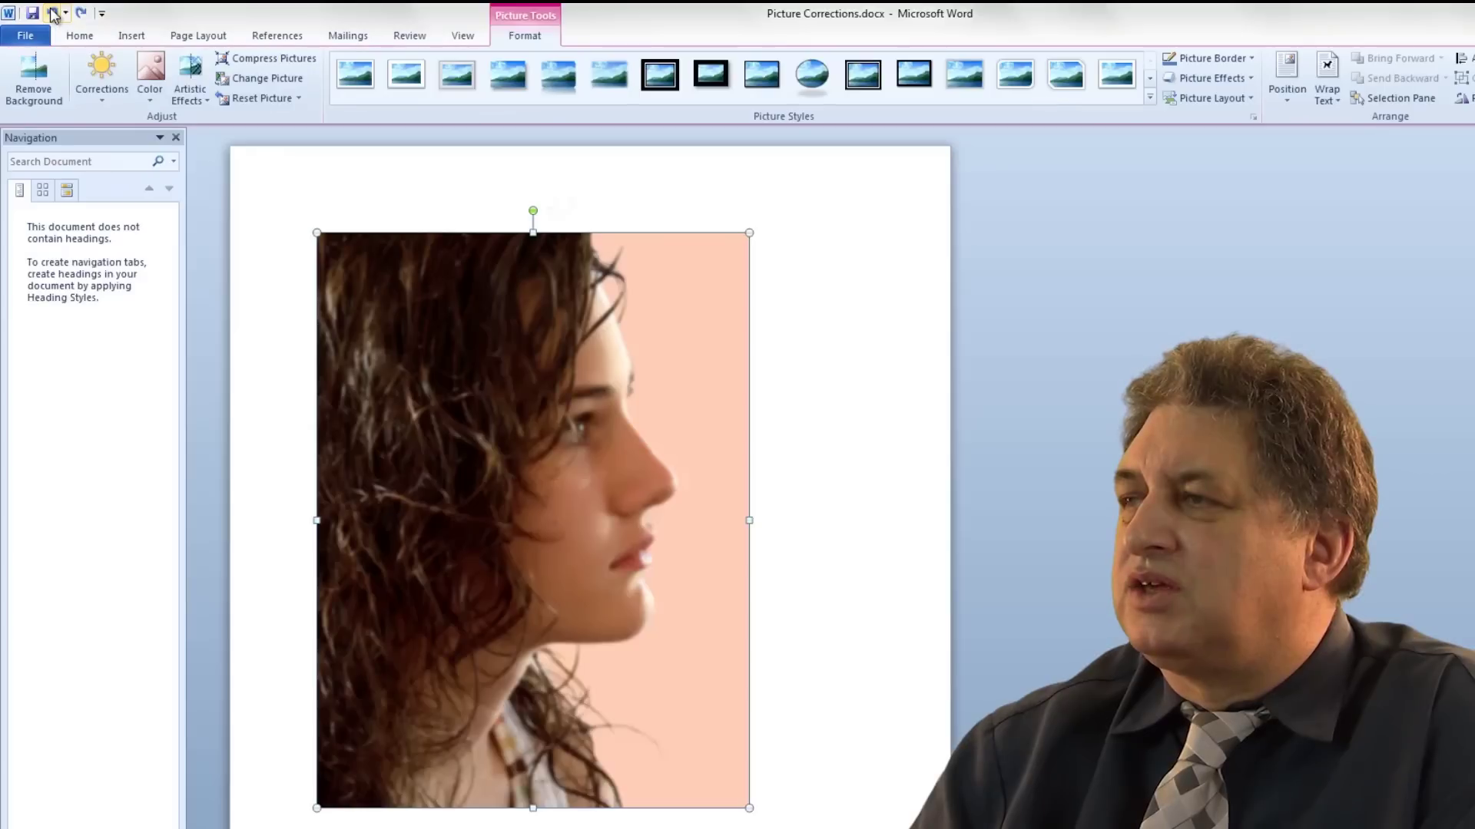
pyautogui.click(52, 14)
pyautogui.click(52, 13)
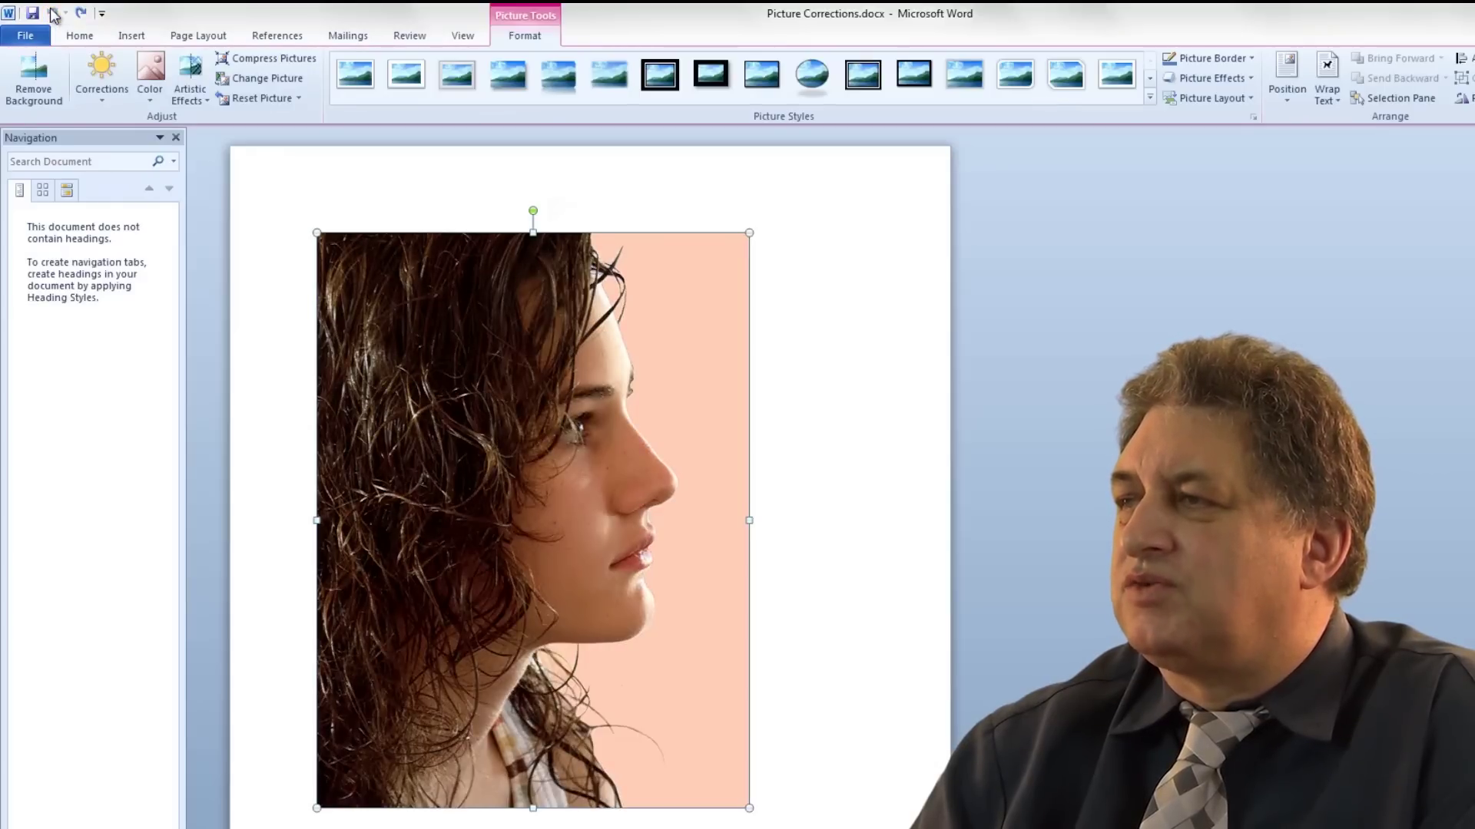
pyautogui.click(883, 405)
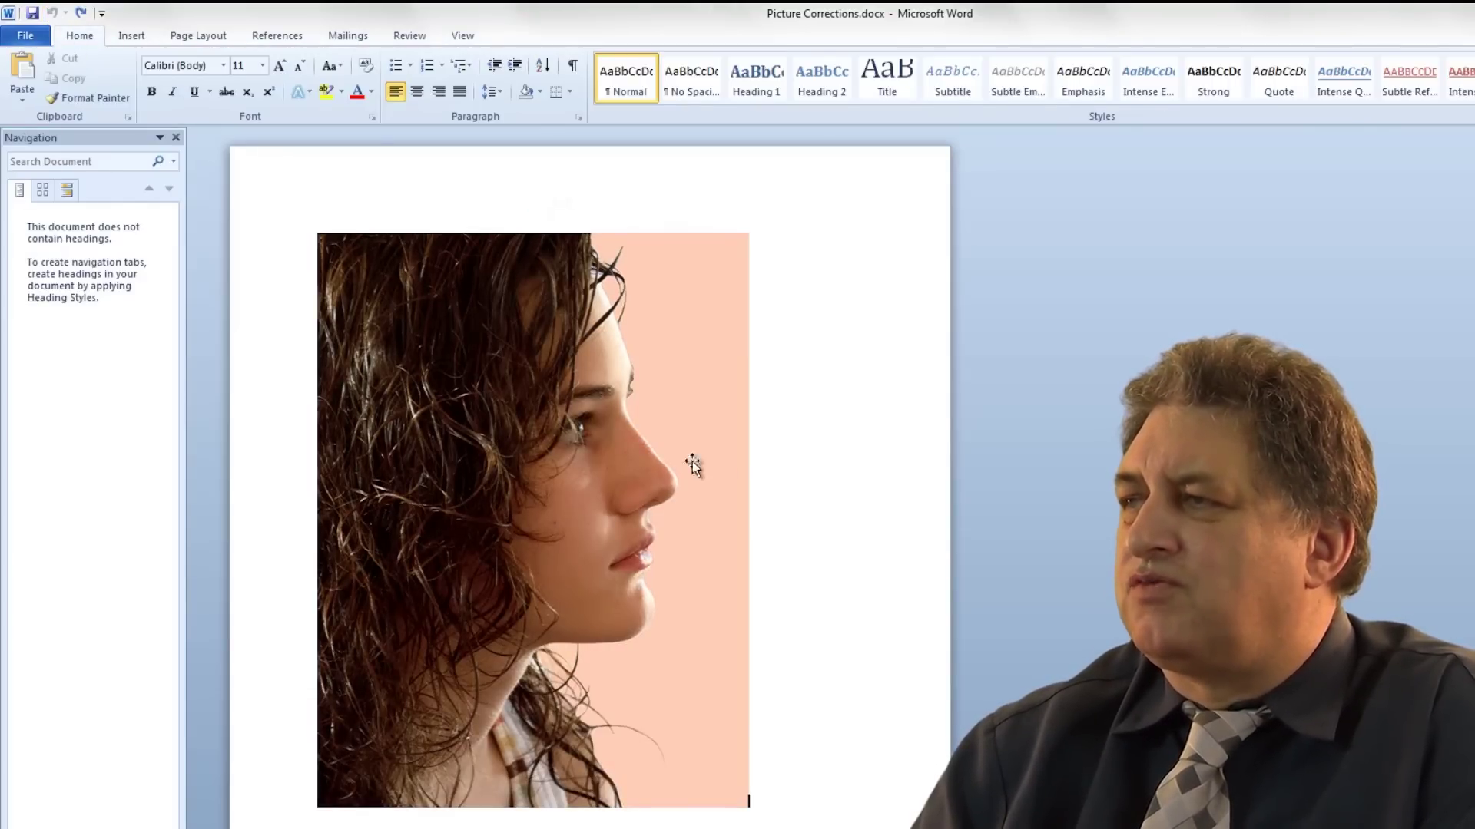
# - Apply the Brightness: +40% Contrast: +40% correction to the original portrait, and deselect it
pyautogui.doubleClick(576, 454)
pyautogui.click(103, 80)
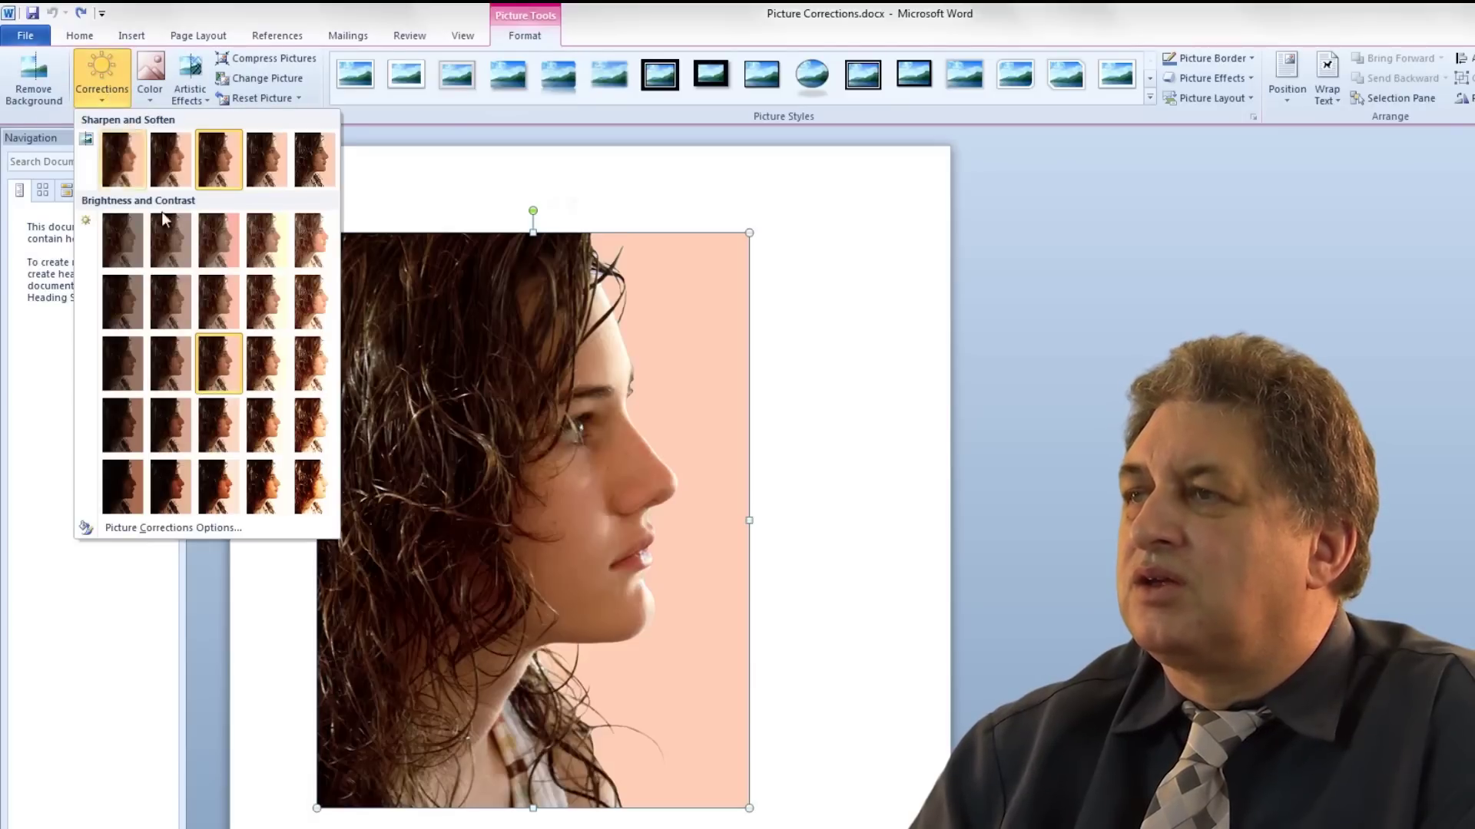
pyautogui.click(310, 486)
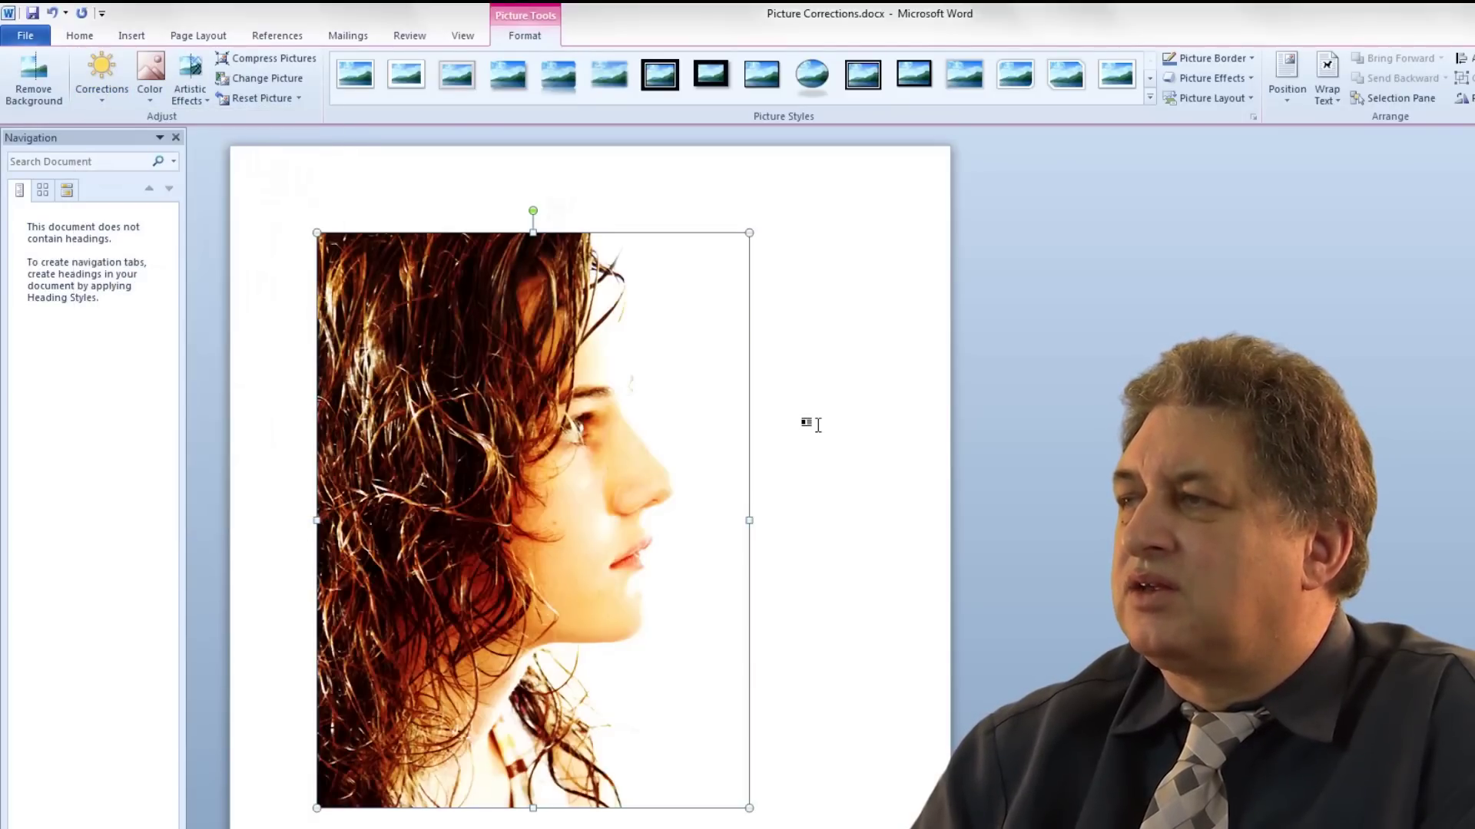
pyautogui.click(801, 421)
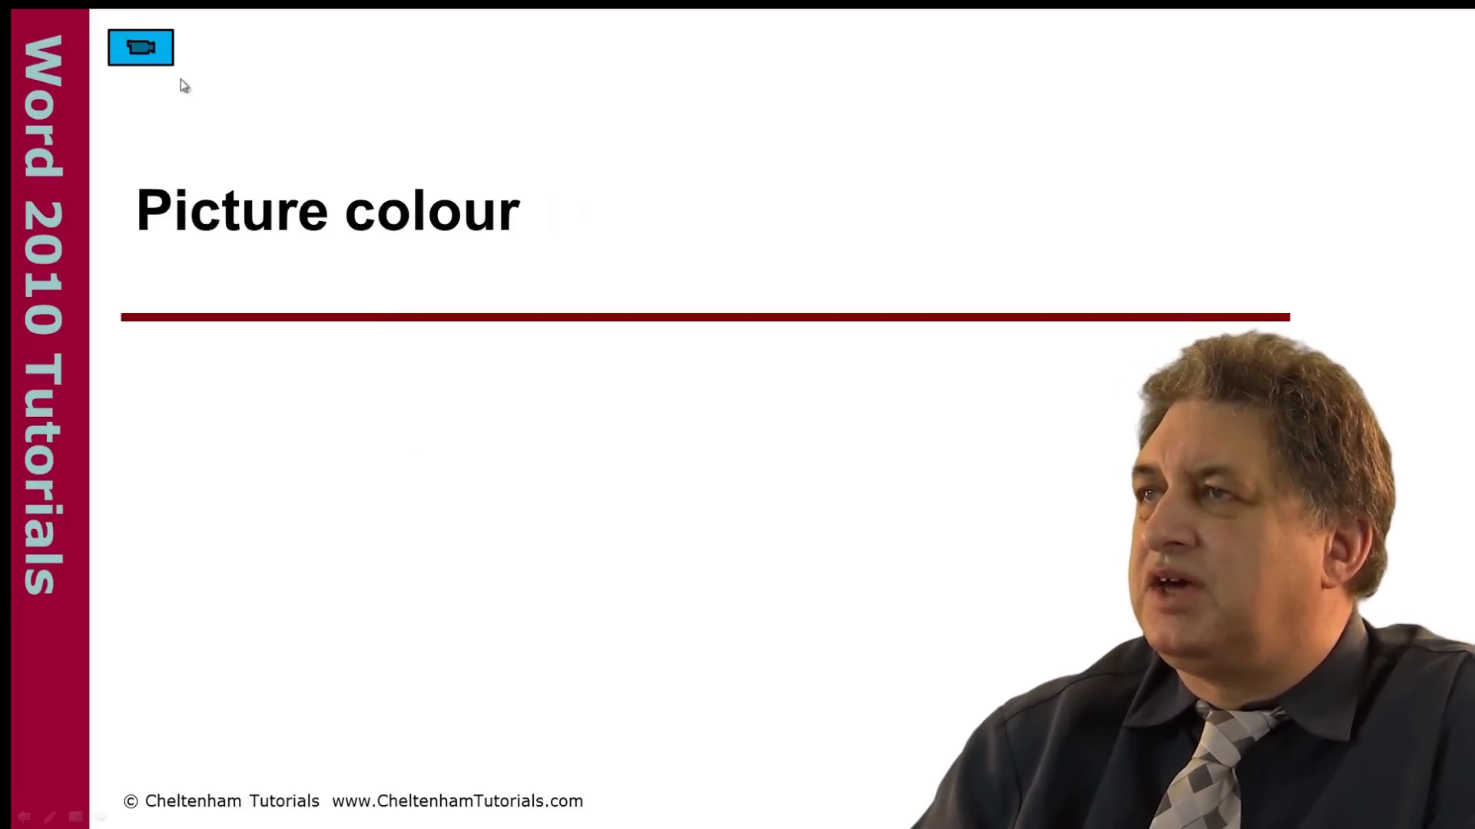
# - Open Picture Colors.docx from the Picture colour slide, select the crayons picture and preview the Saturation: 400% preset on it
pyautogui.click(142, 47)
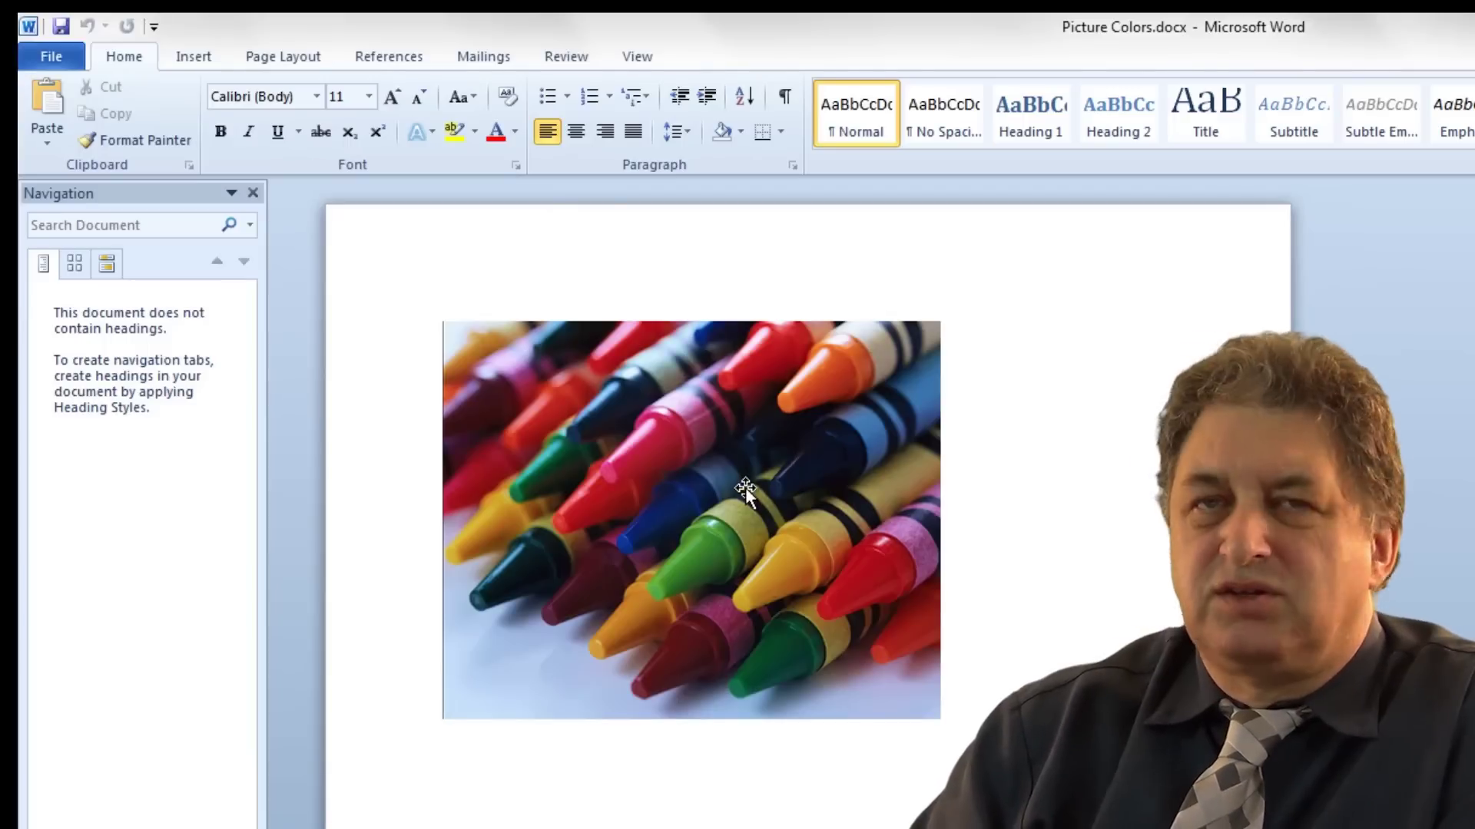
pyautogui.doubleClick(647, 502)
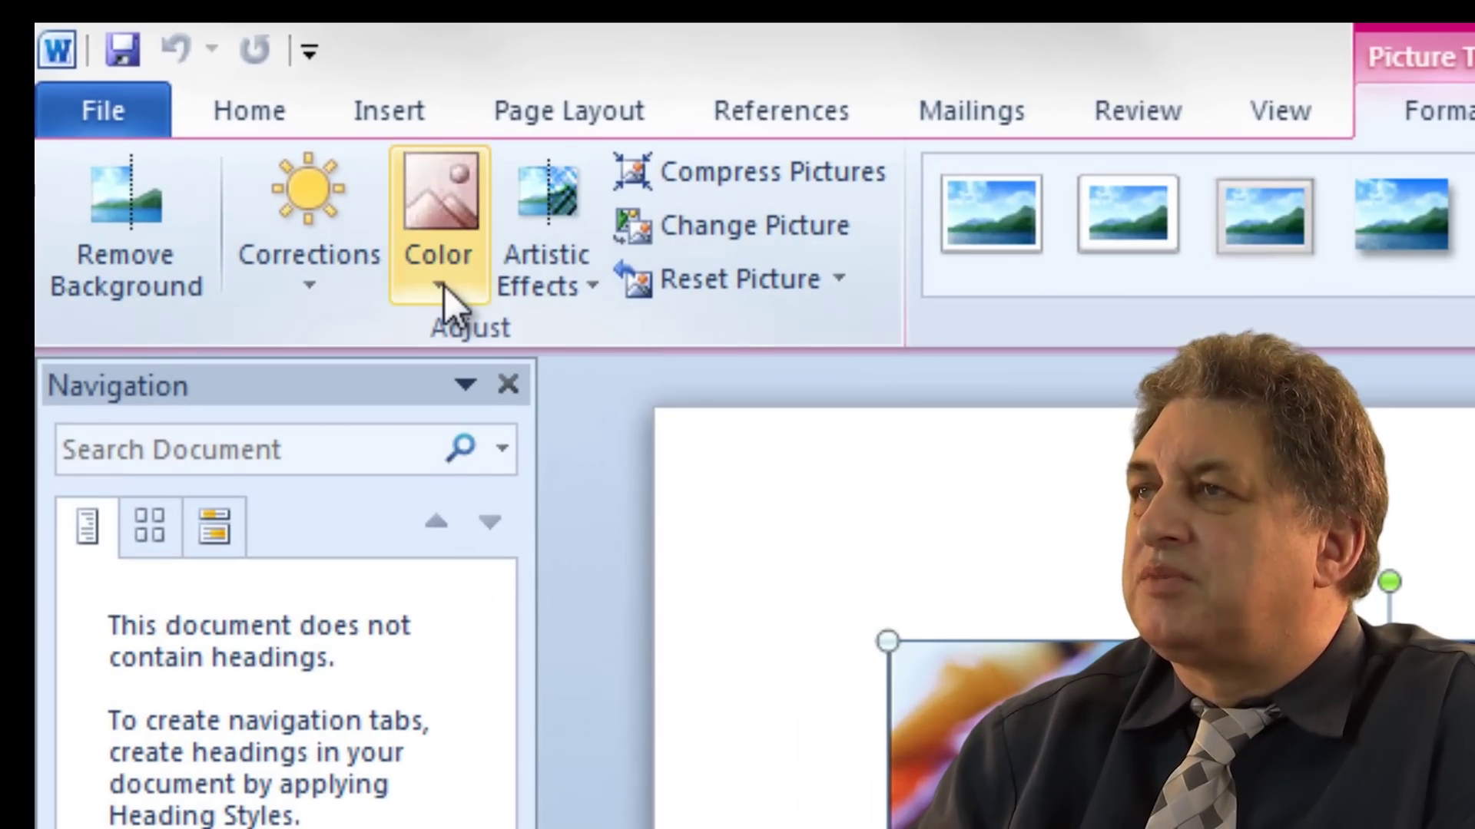
pyautogui.click(438, 234)
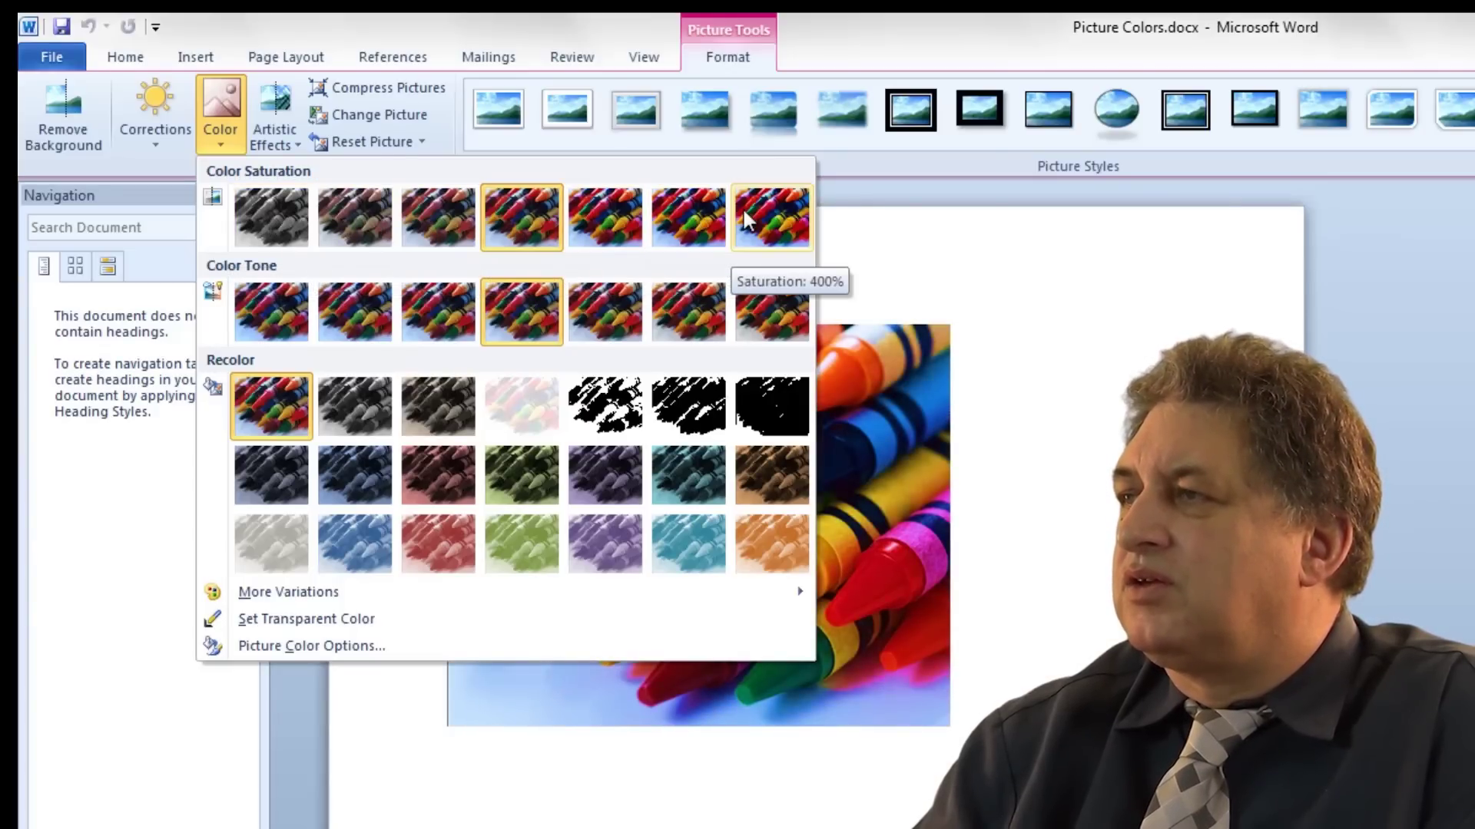
pyautogui.click(768, 217)
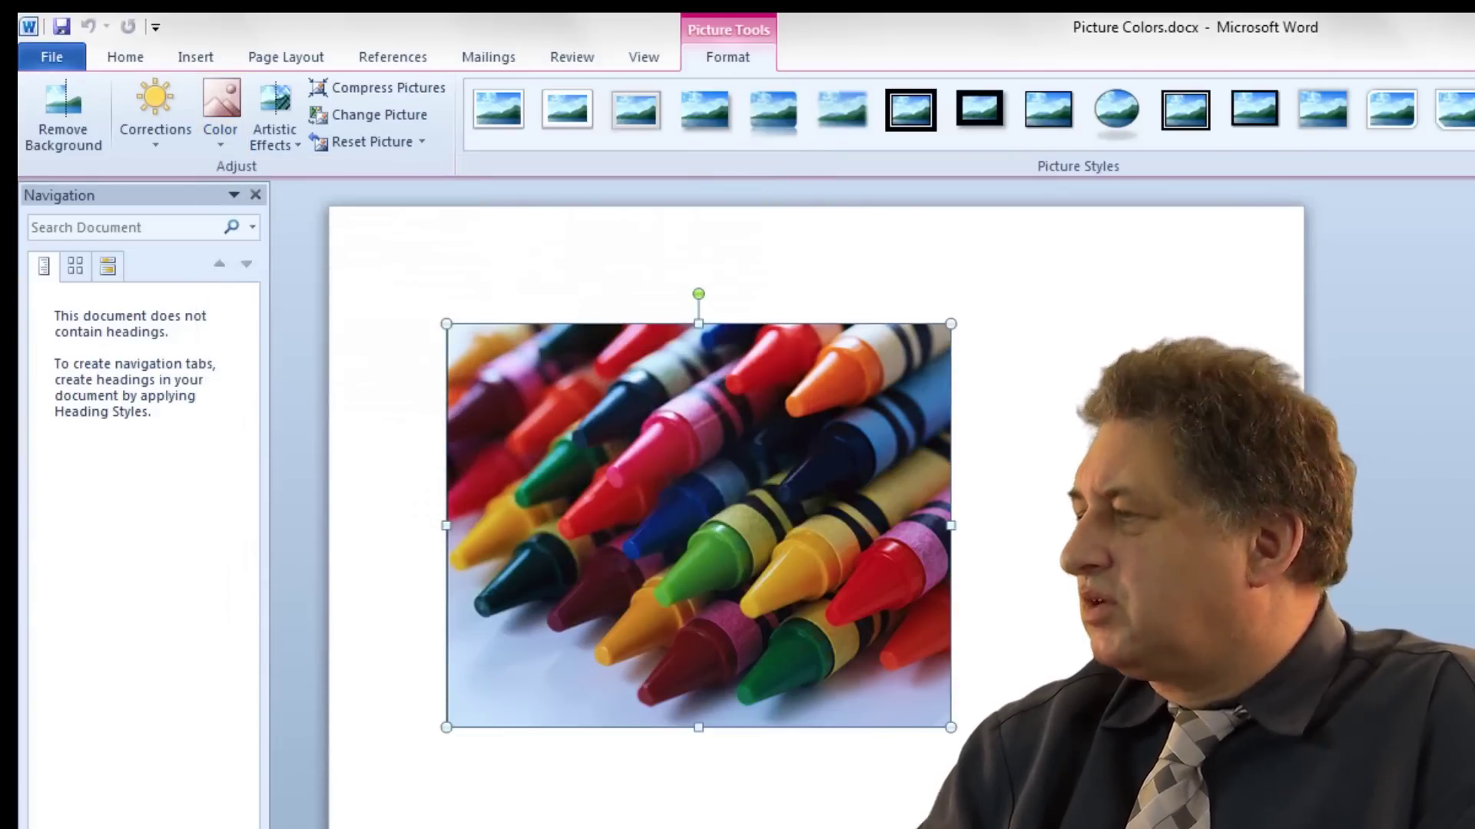
pyautogui.scroll(2, 1097, 504)
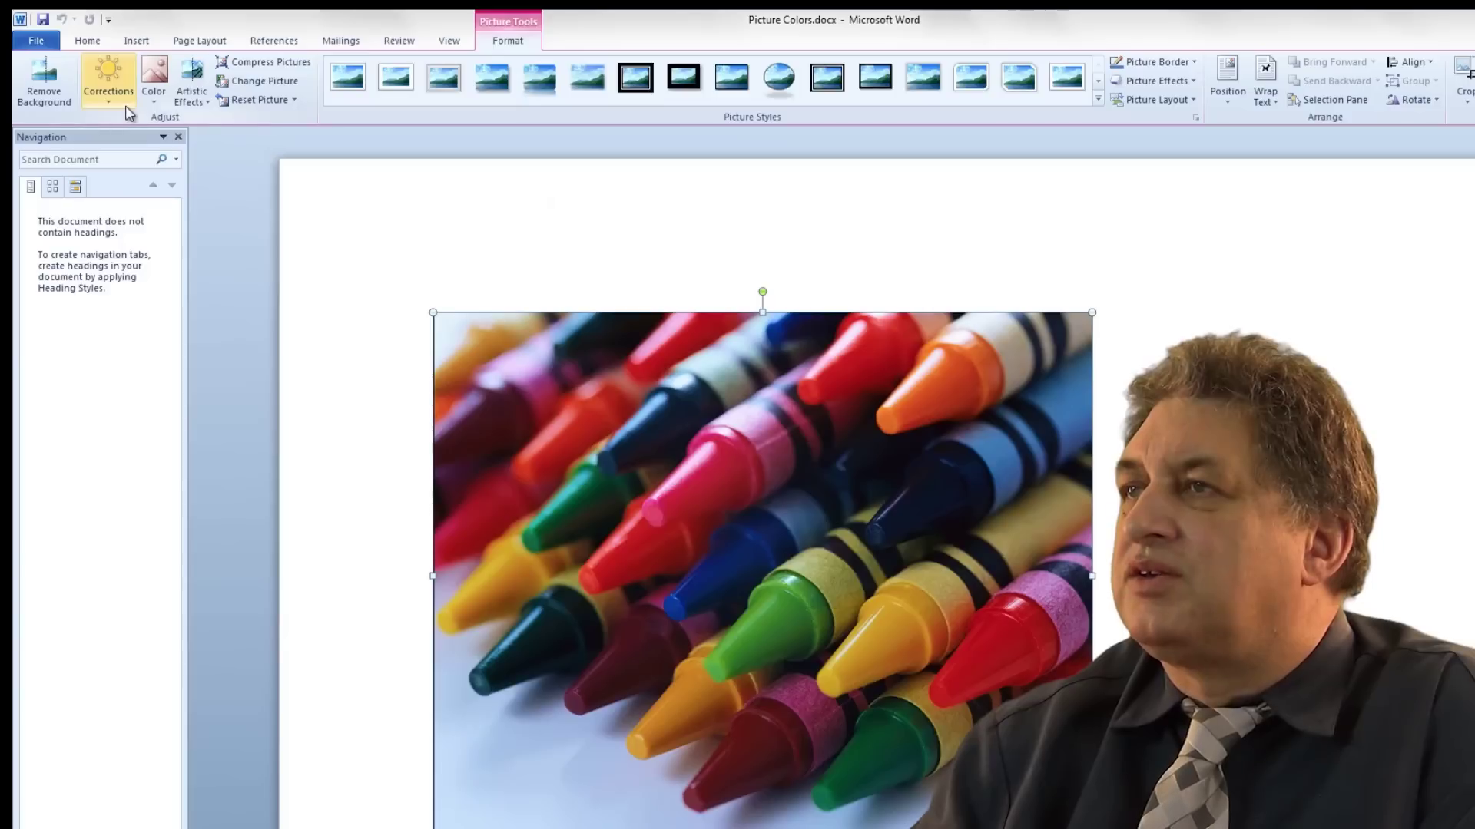
# - Try recoloring the crayons picture with Olive Green, Accent color 3 Light, and undo it
pyautogui.click(157, 83)
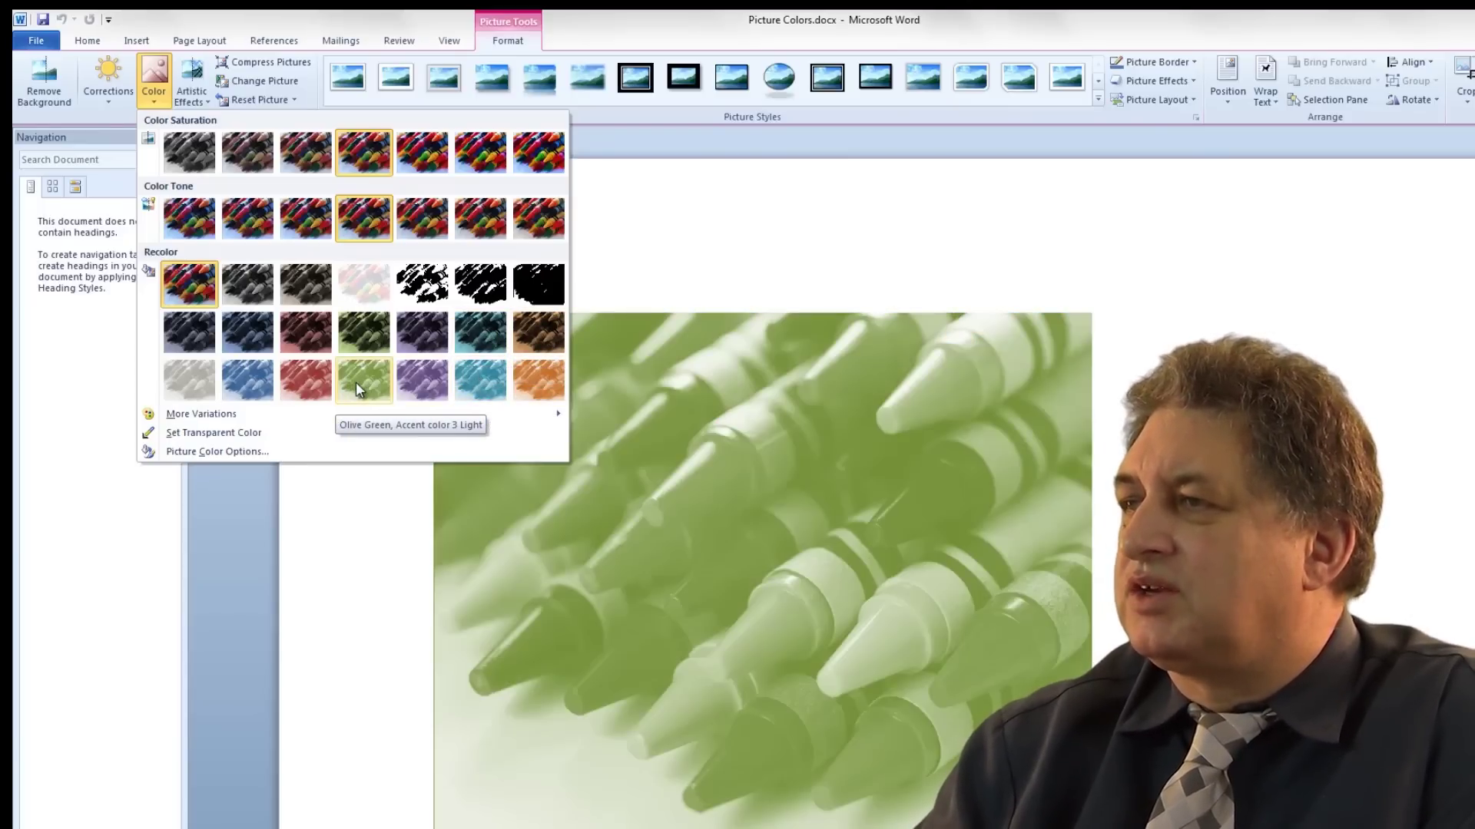
pyautogui.click(356, 381)
pyautogui.click(358, 469)
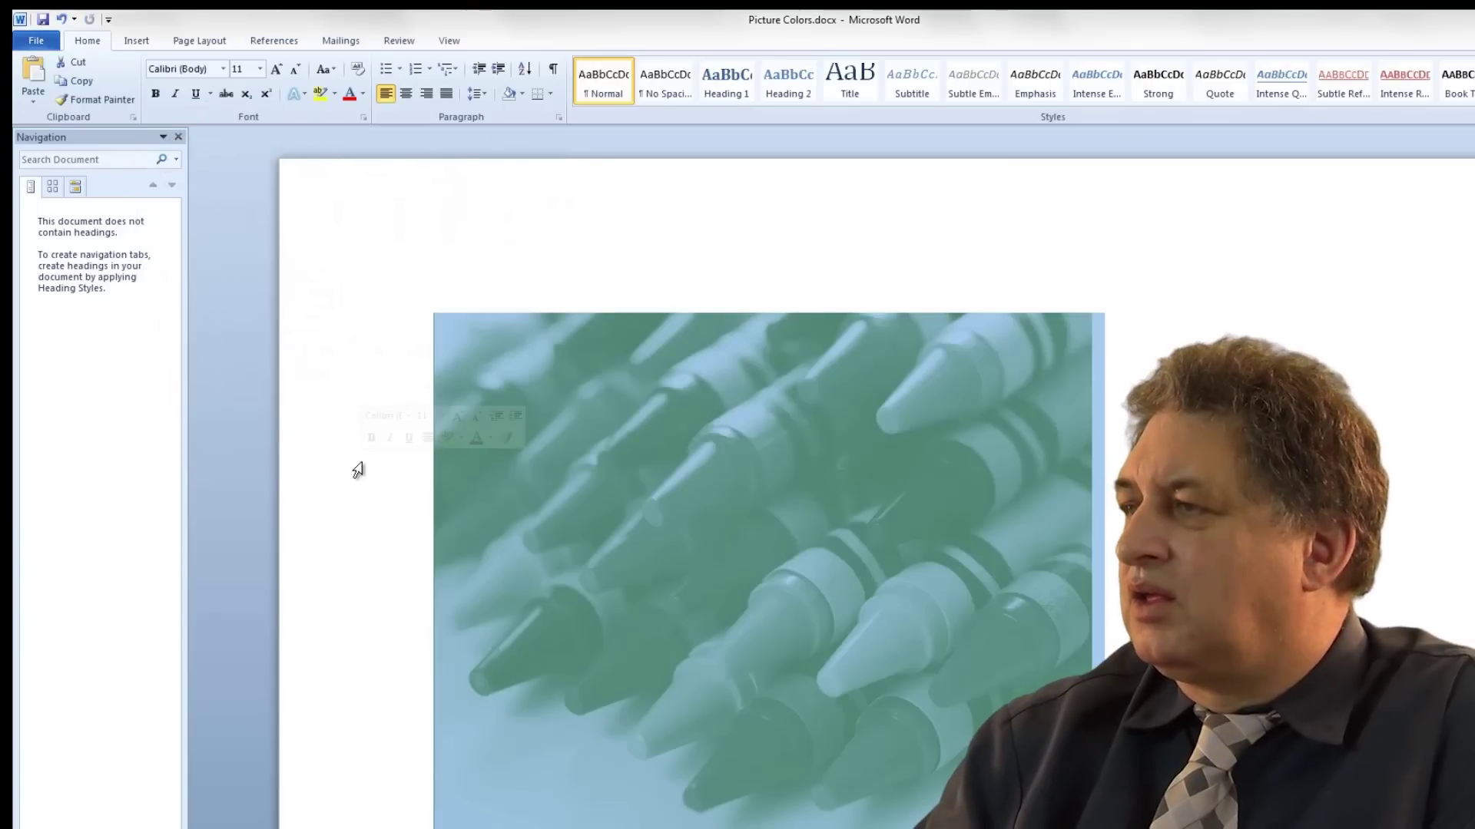
pyautogui.click(62, 22)
pyautogui.click(62, 22)
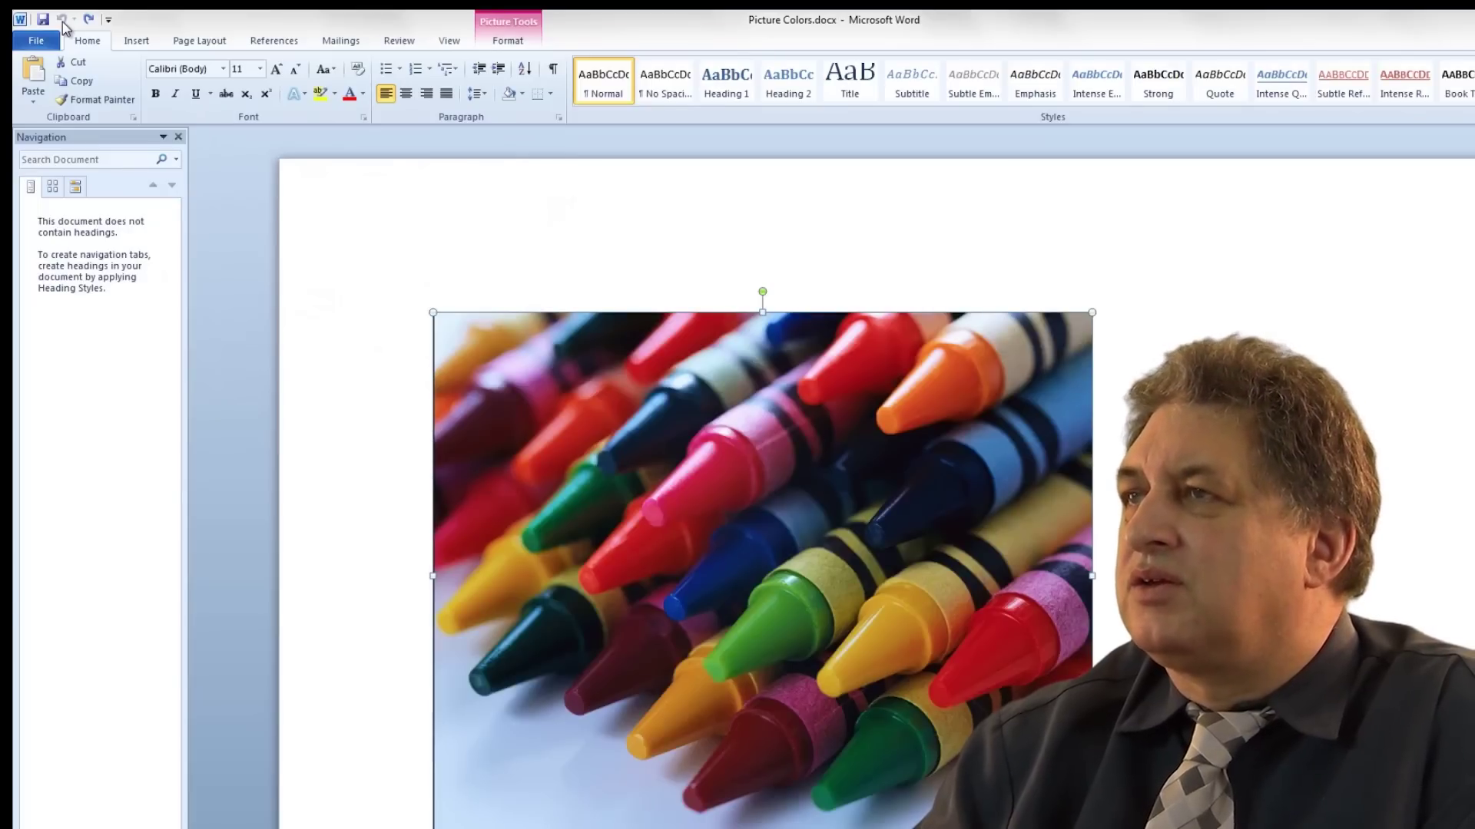
# - Try the second-lowest color saturation preset on the crayons picture, and undo it
pyautogui.doubleClick(584, 455)
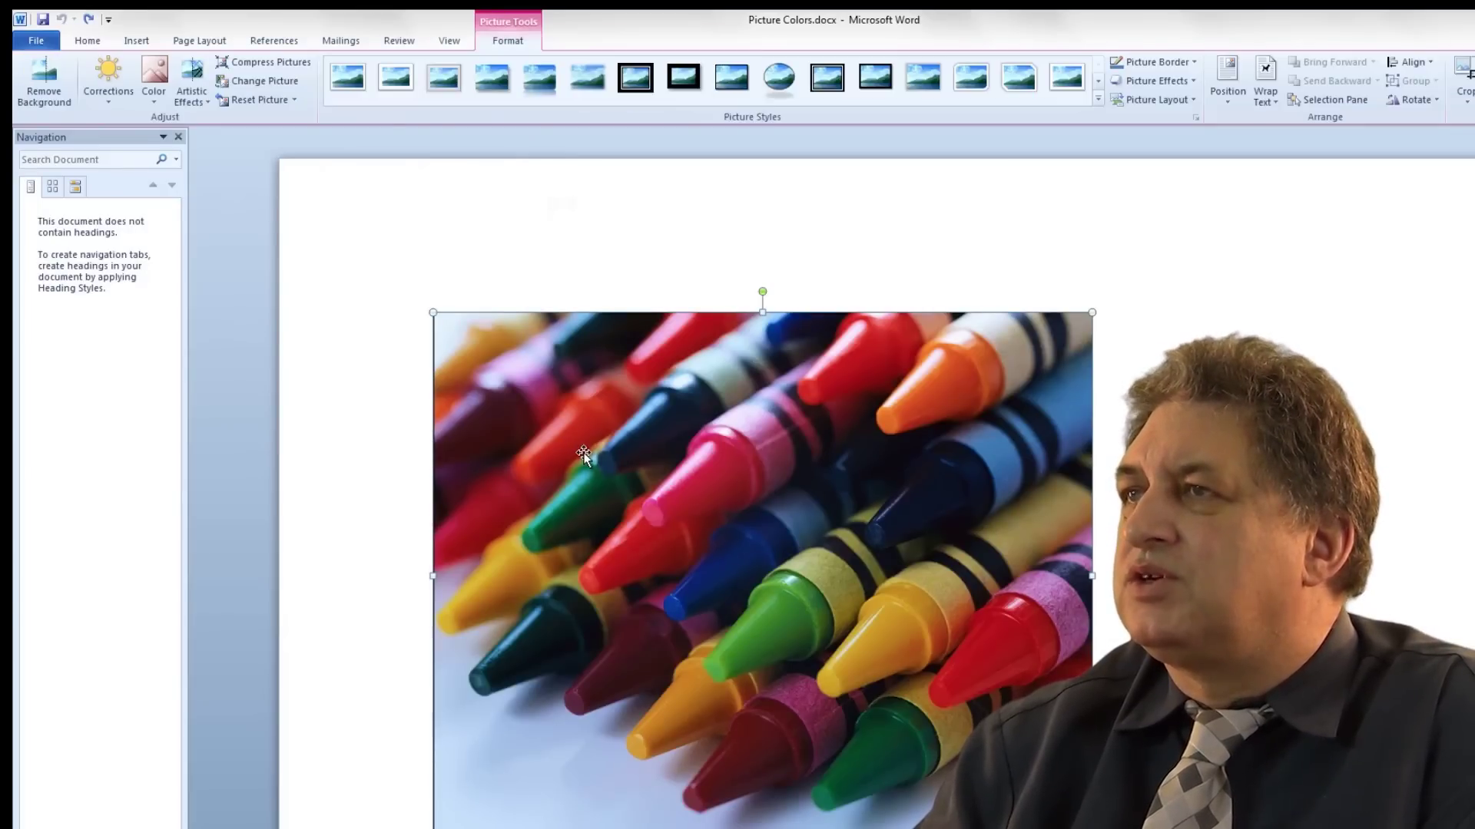
pyautogui.click(153, 82)
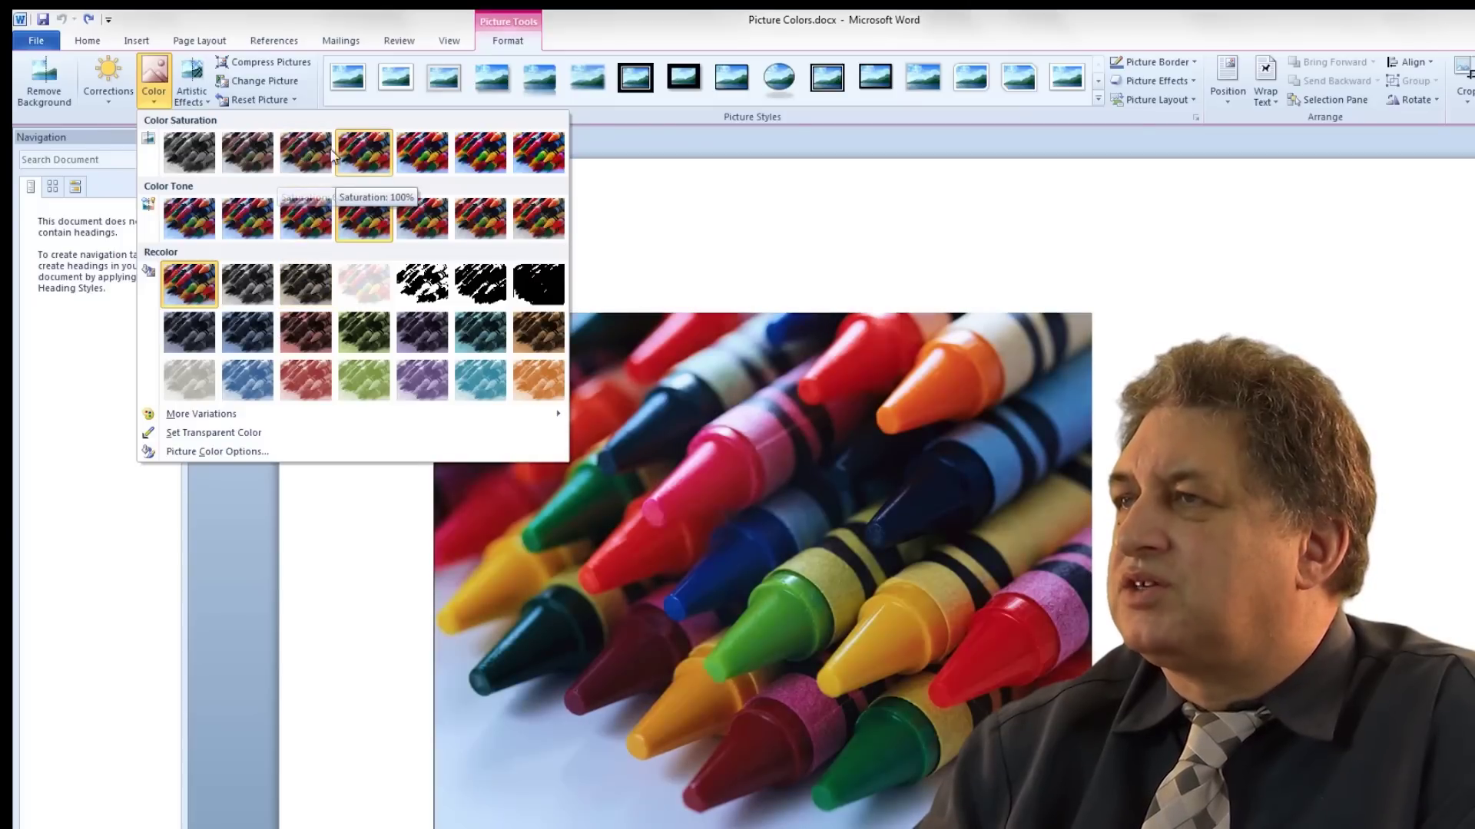
pyautogui.click(255, 159)
pyautogui.click(326, 326)
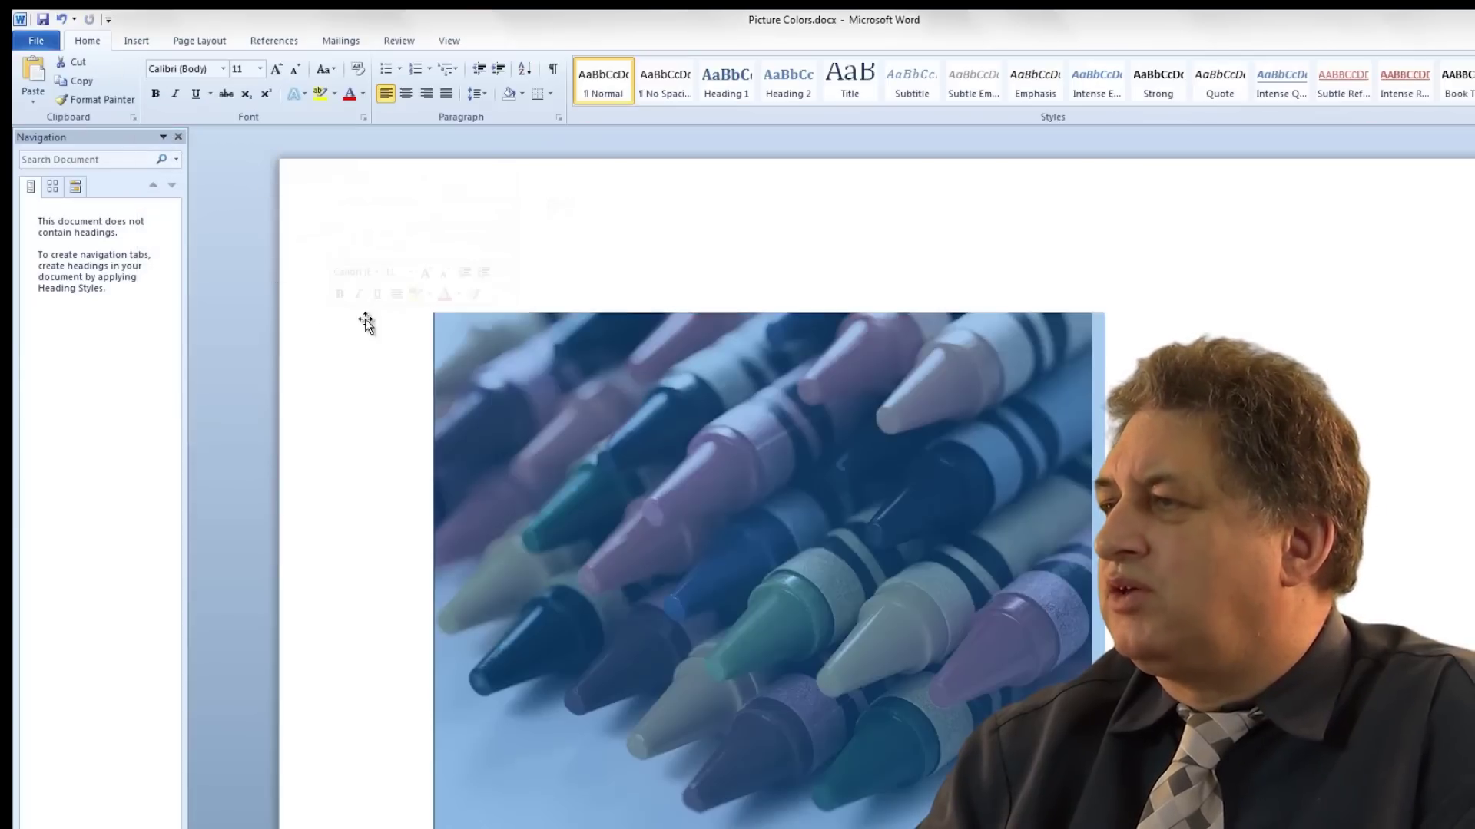
pyautogui.click(1334, 361)
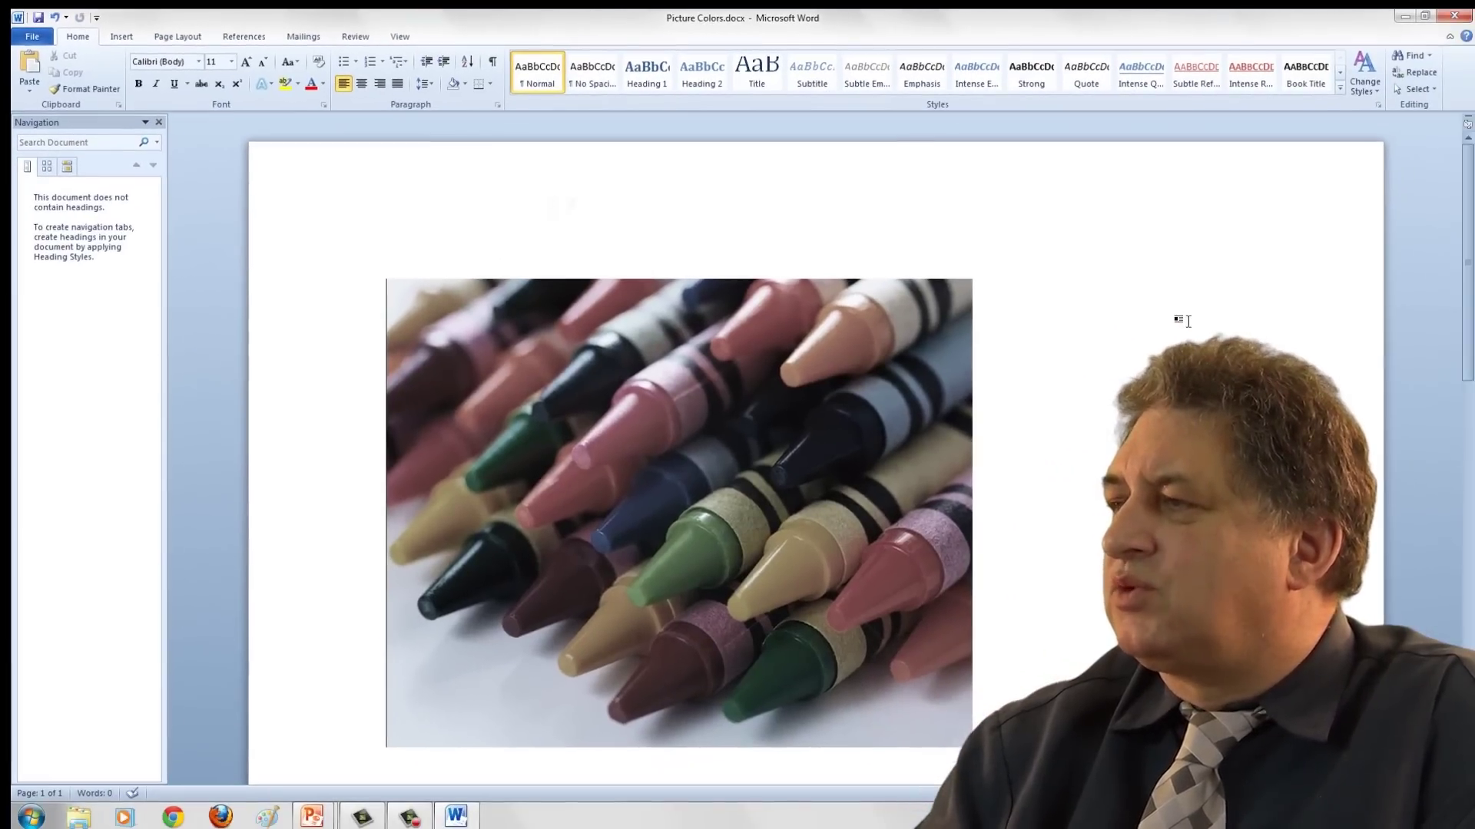
pyautogui.click(52, 19)
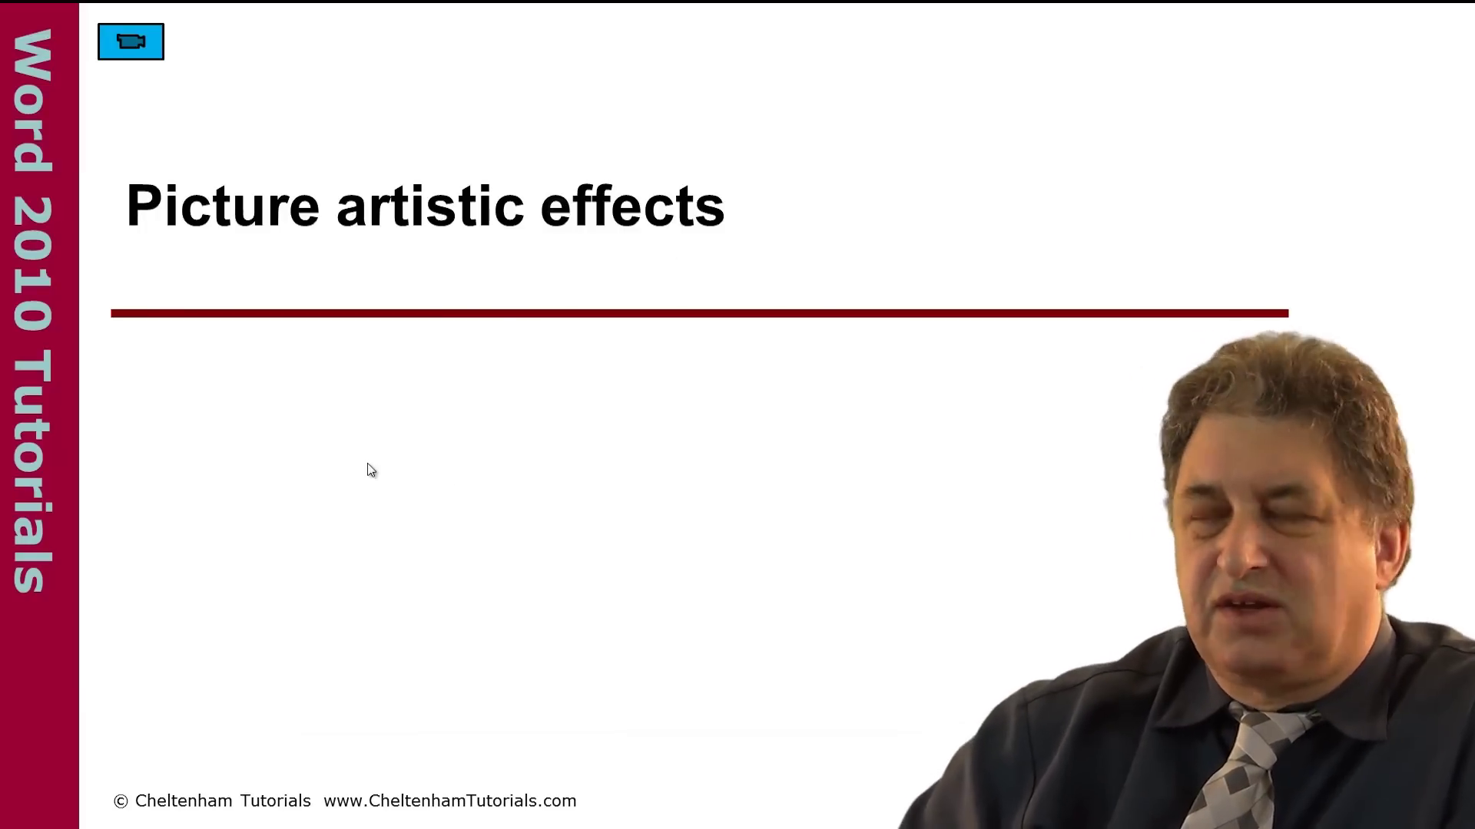
# - Open Picture Artistic Effects.docx from the Picture artistic effects slide, and select the woman's portrait to show its formatting tools
pyautogui.click(123, 45)
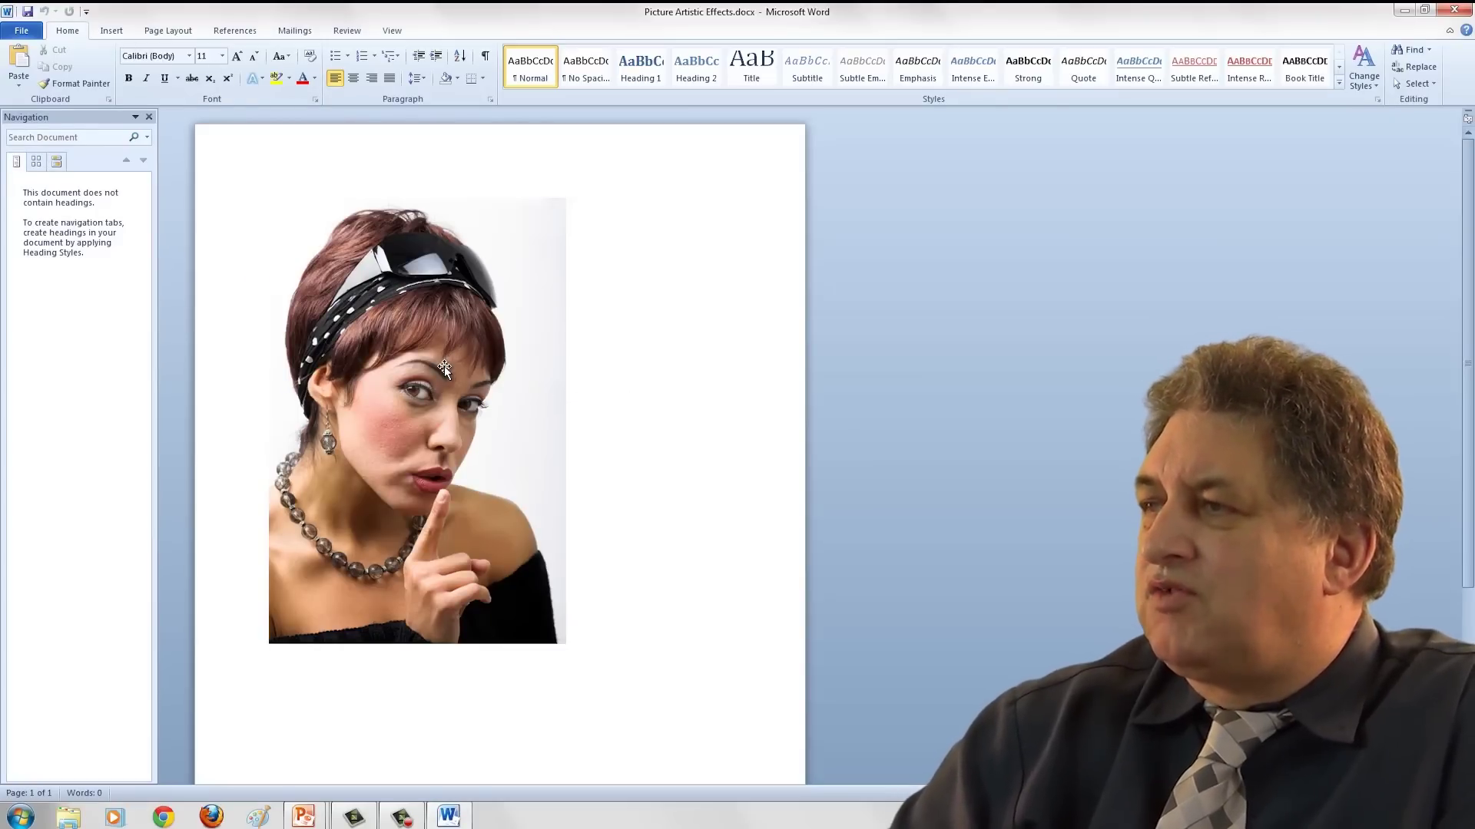
pyautogui.doubleClick(417, 367)
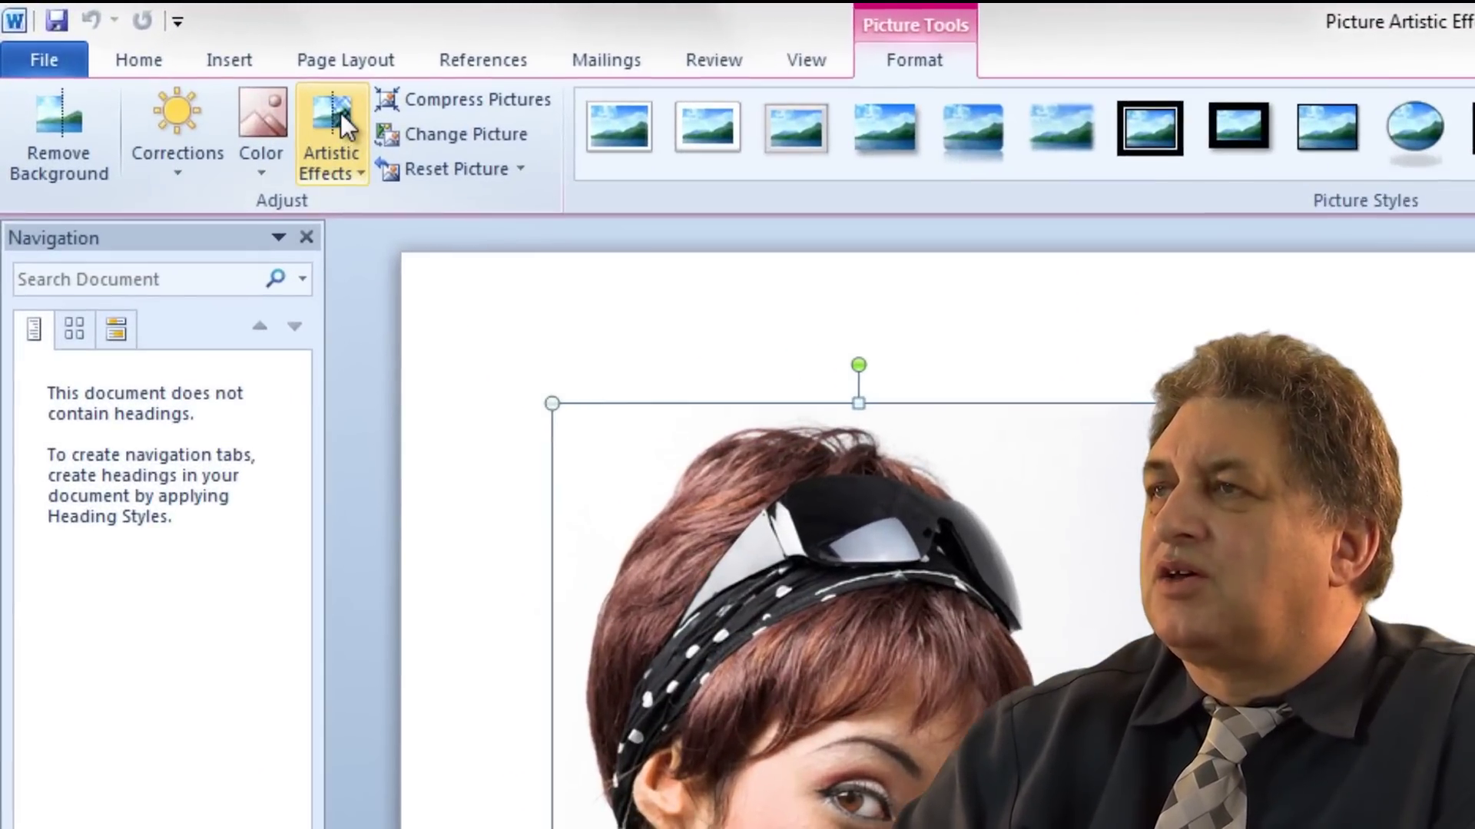
# - Try the Photocopy artistic effect on the woman's portrait, comparing it with the original by undoing, redoing and undoing it again
pyautogui.click(339, 112)
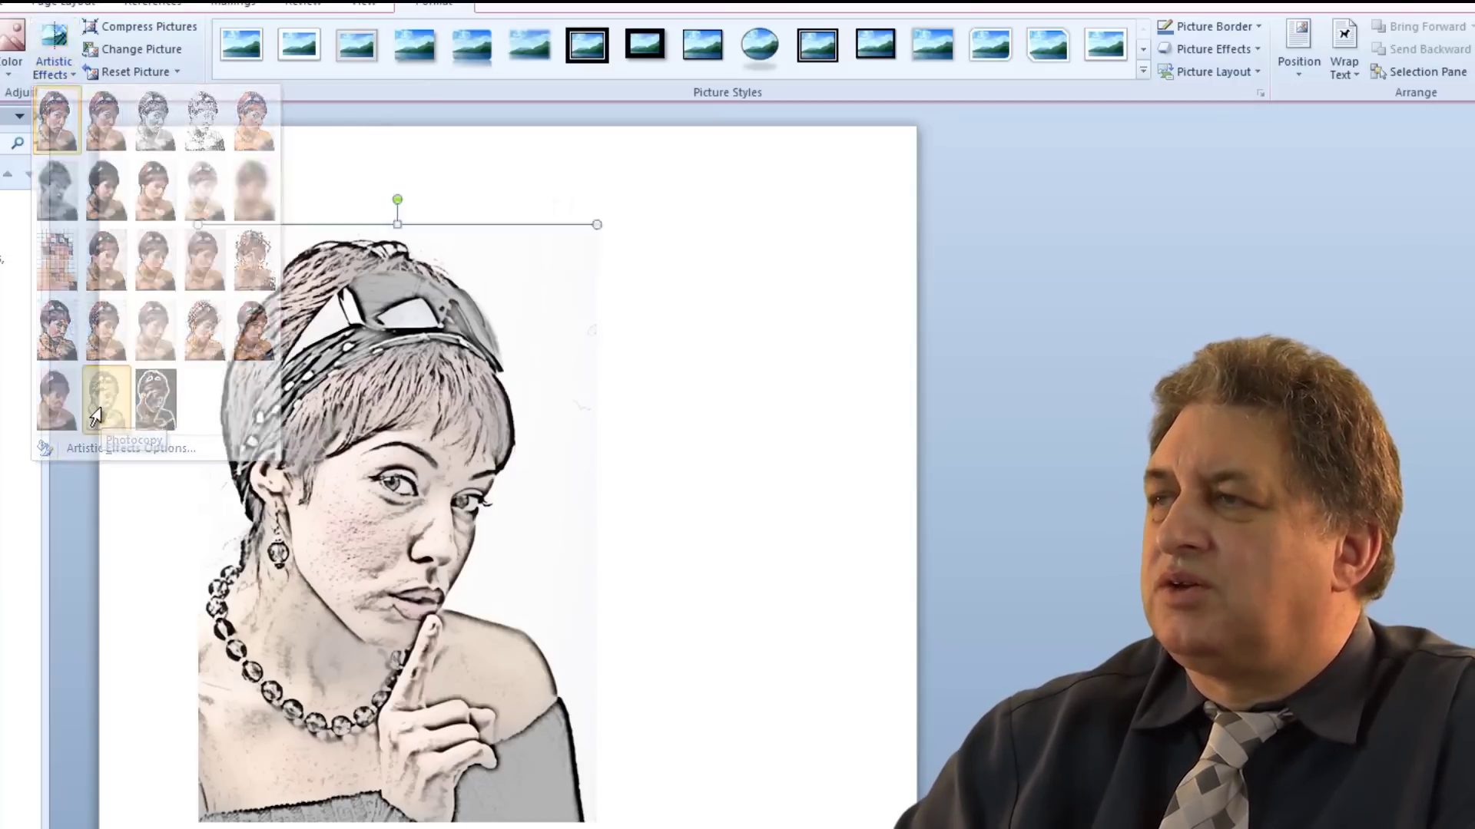
pyautogui.click(652, 482)
pyautogui.click(684, 479)
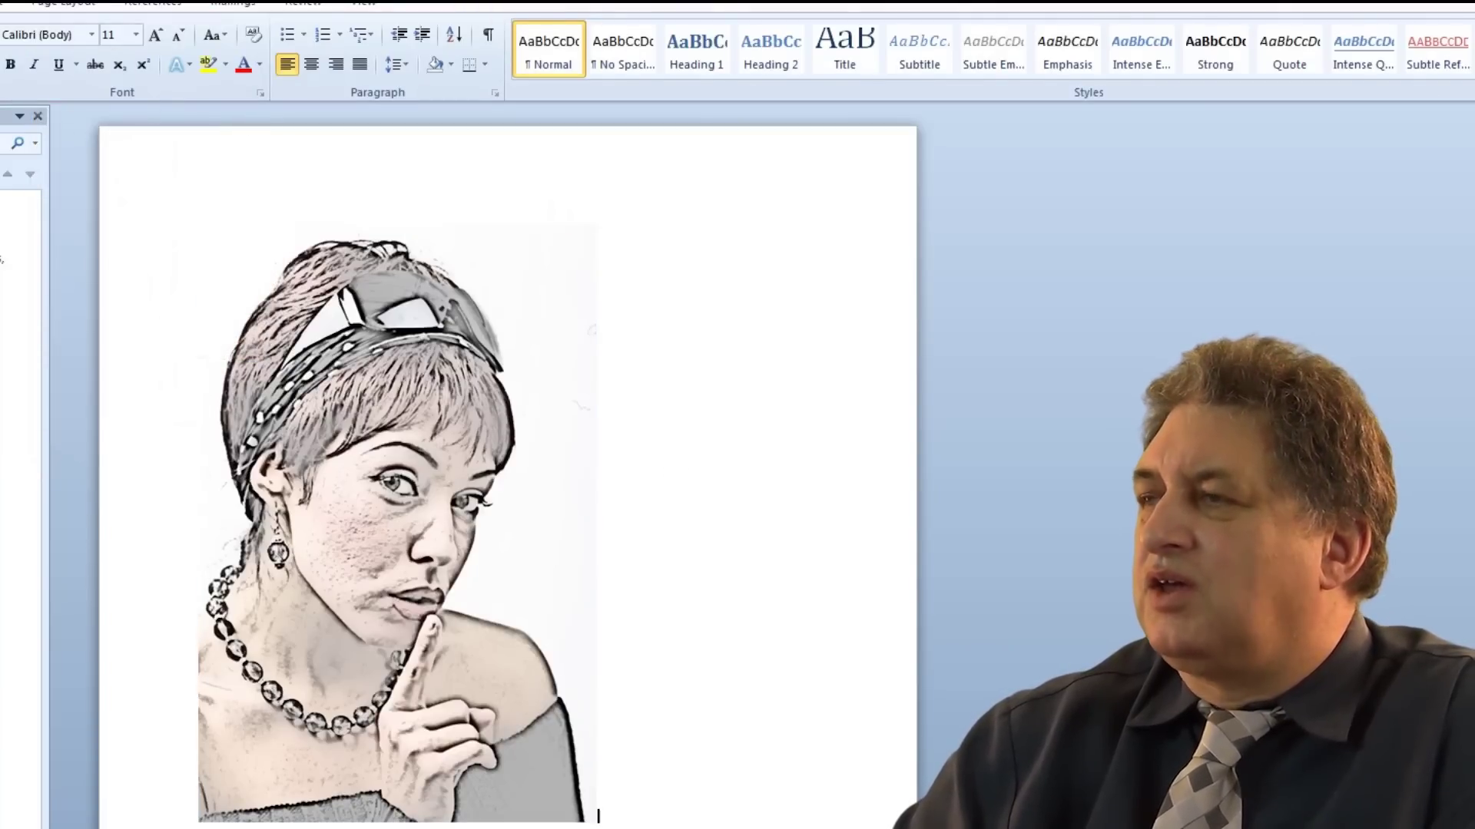
pyautogui.hotkey('ctrl', 'z')
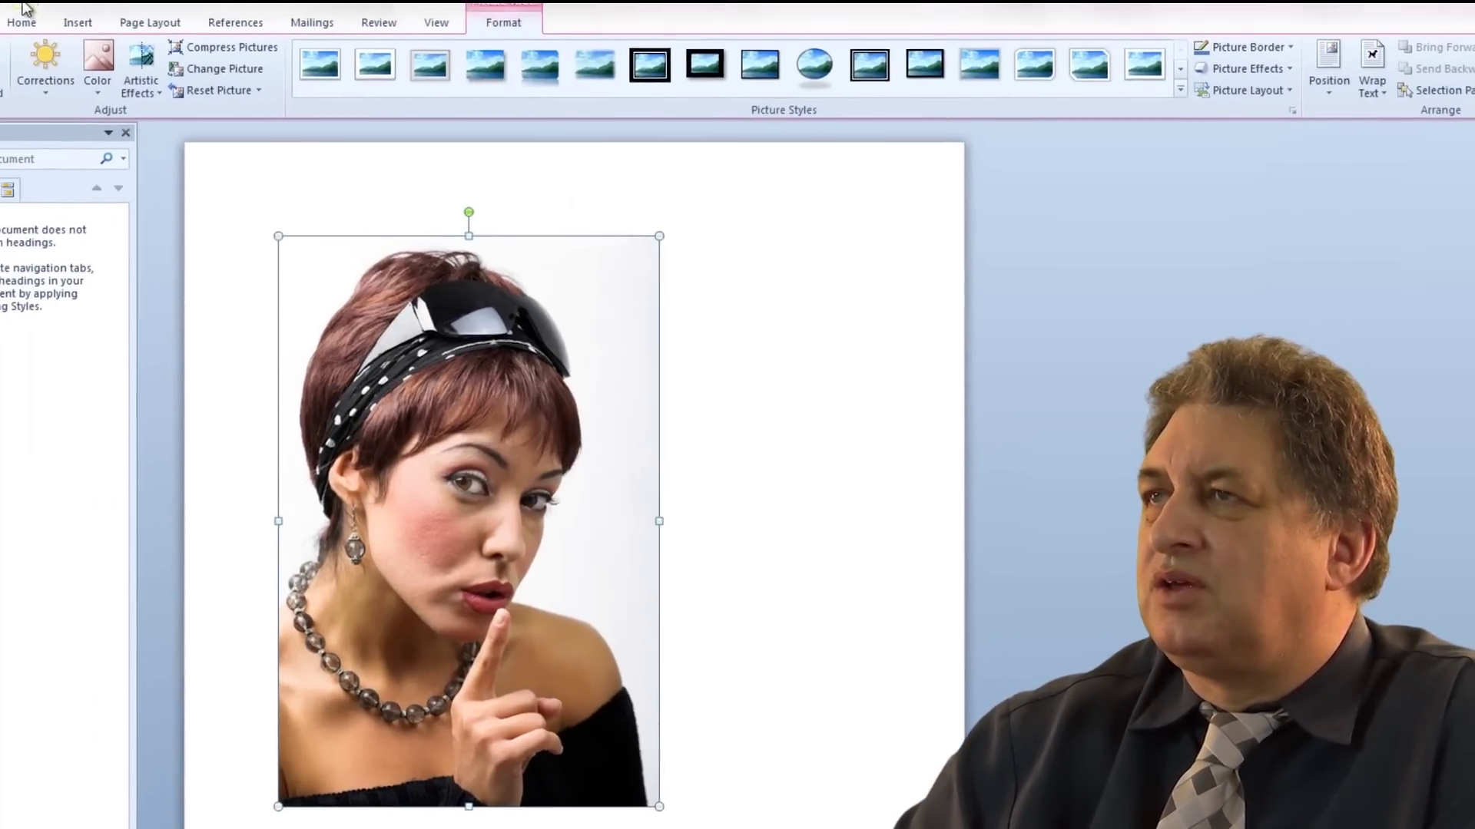
pyautogui.click(84, 15)
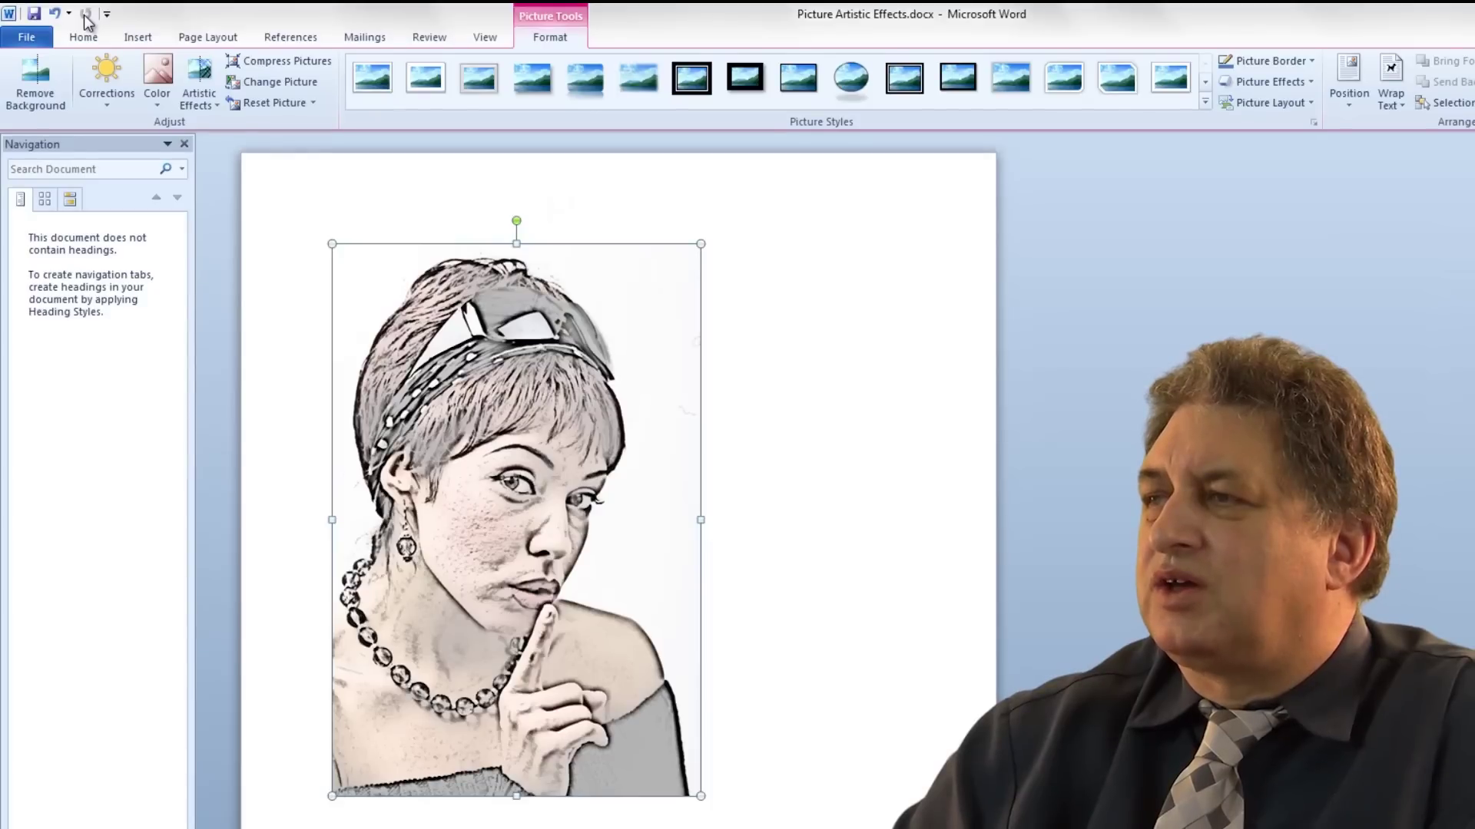
pyautogui.click(56, 14)
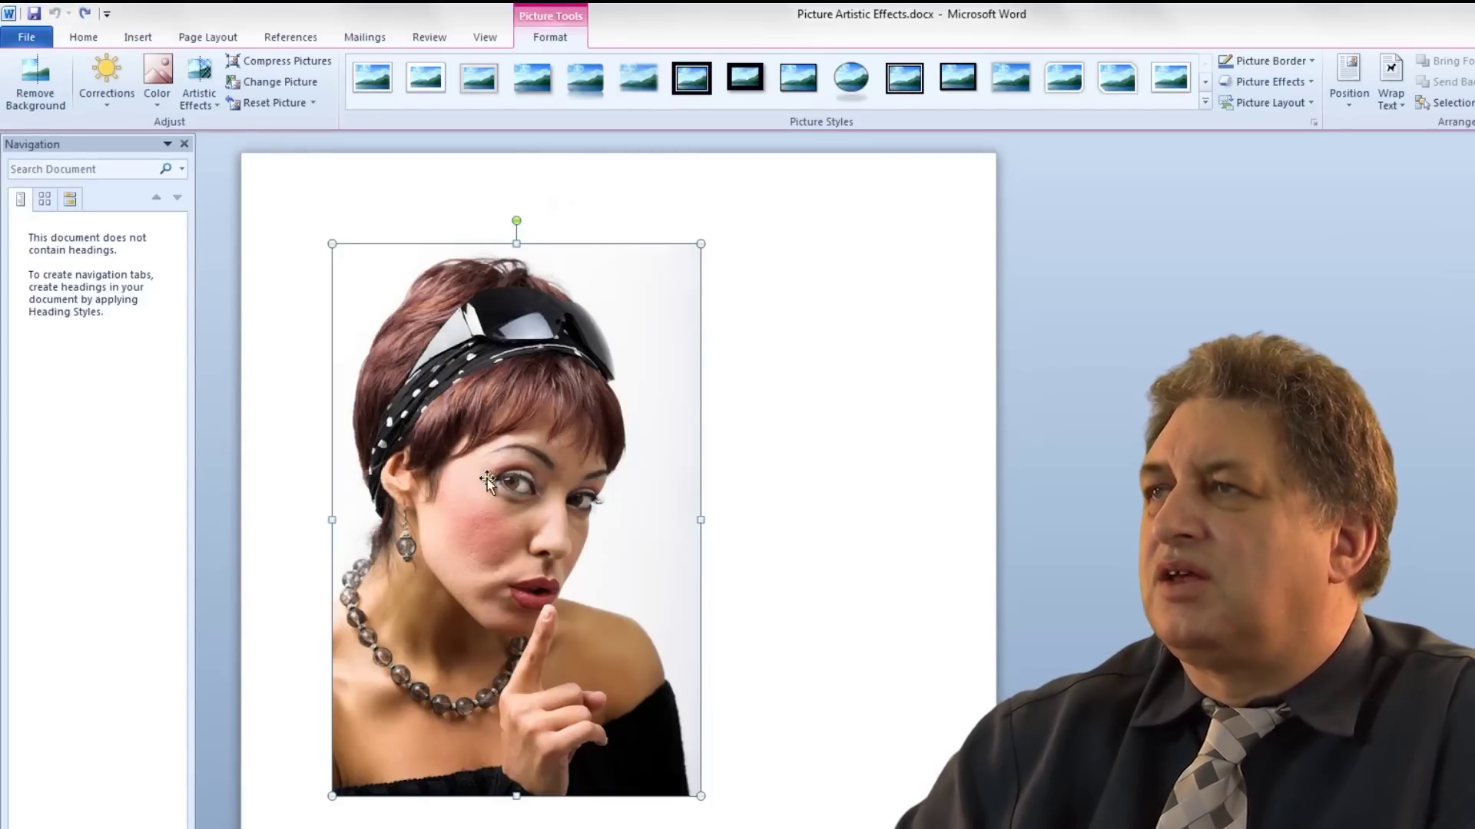
# - Apply the rippled glass artistic effect to the woman's portrait, and undo and redo it to compare with the original
pyautogui.click(197, 77)
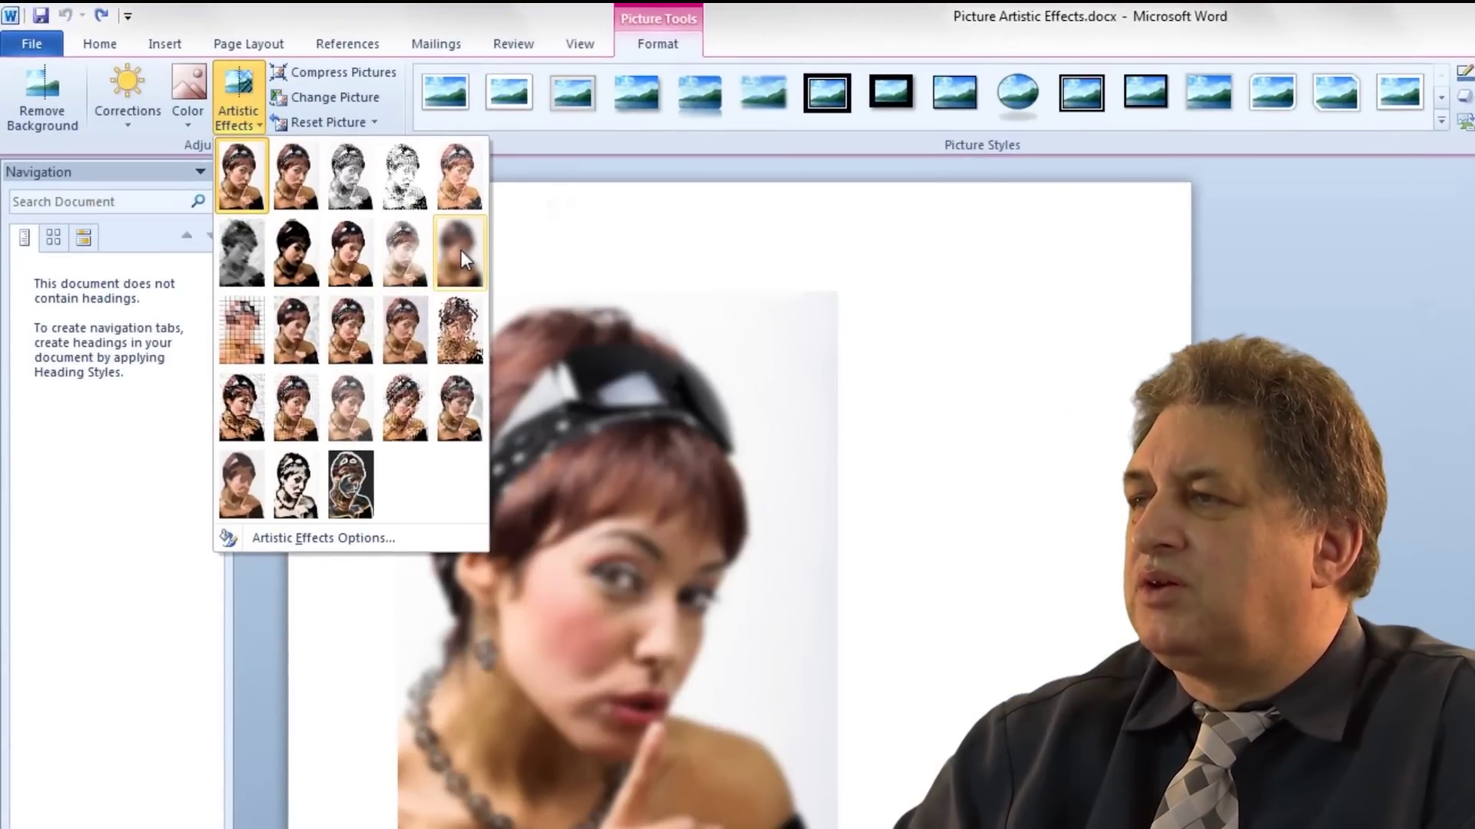
pyautogui.click(465, 325)
pyautogui.click(960, 491)
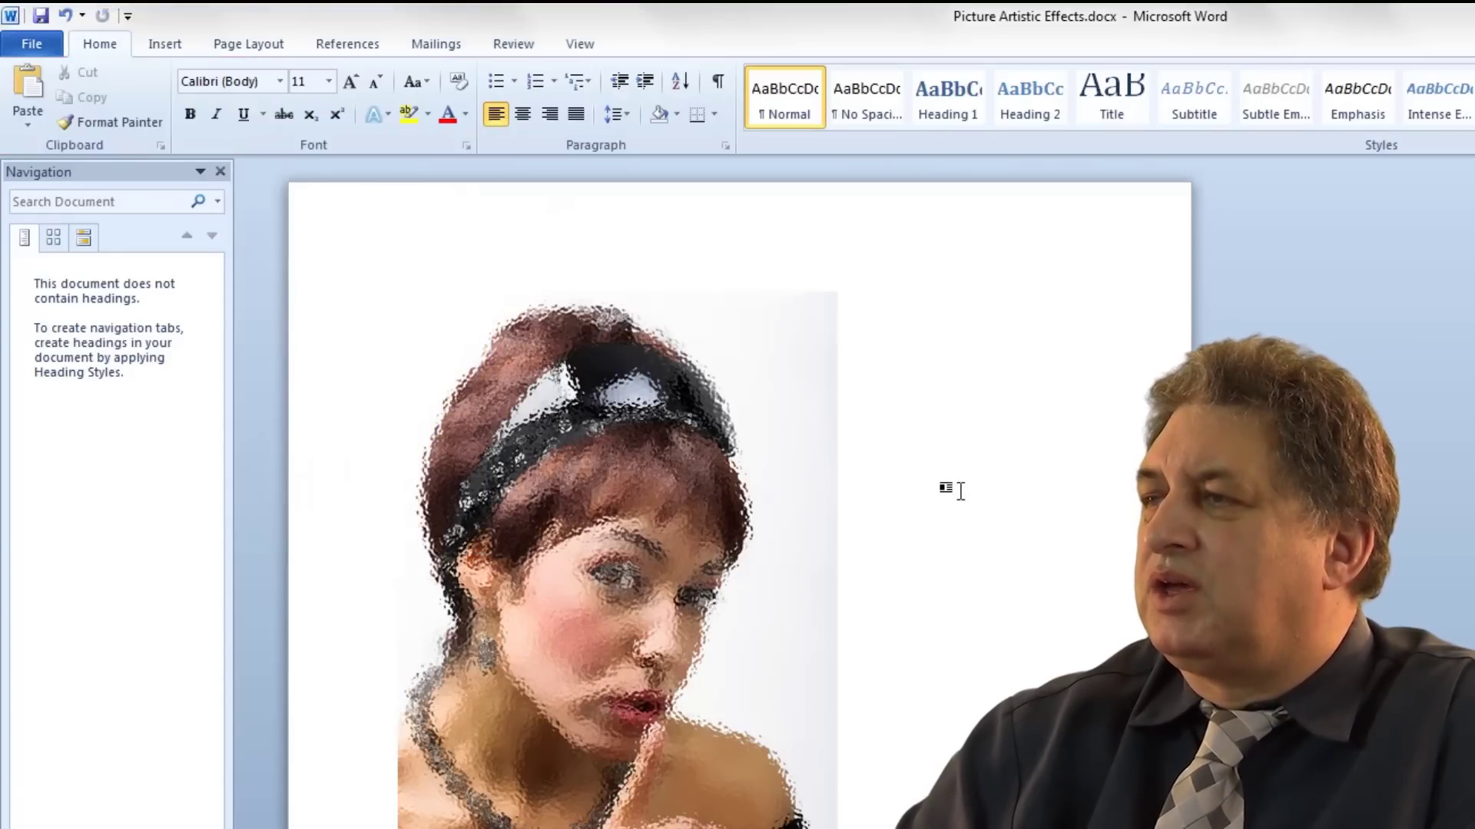
pyautogui.click(66, 18)
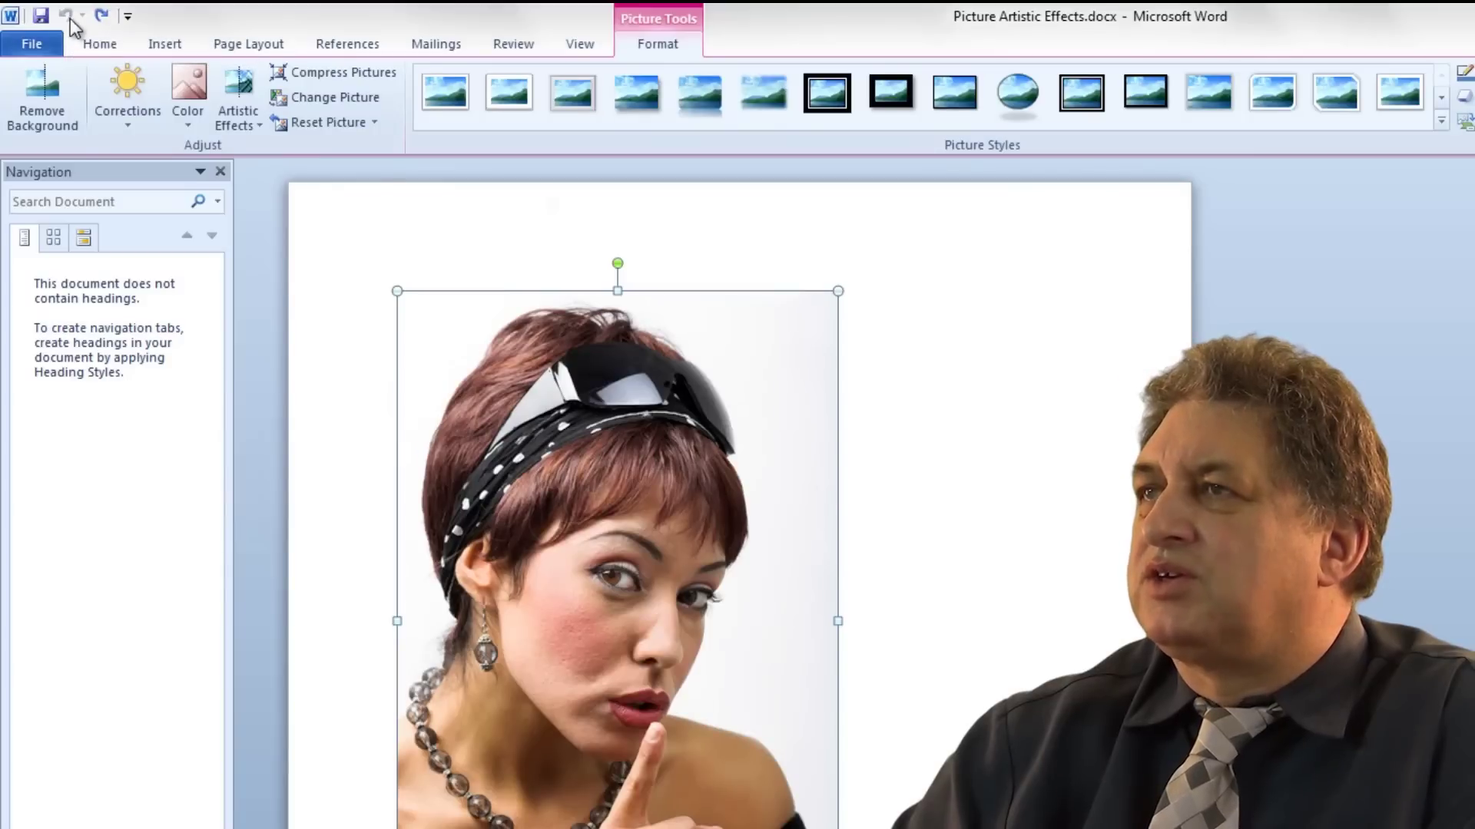
pyautogui.click(100, 16)
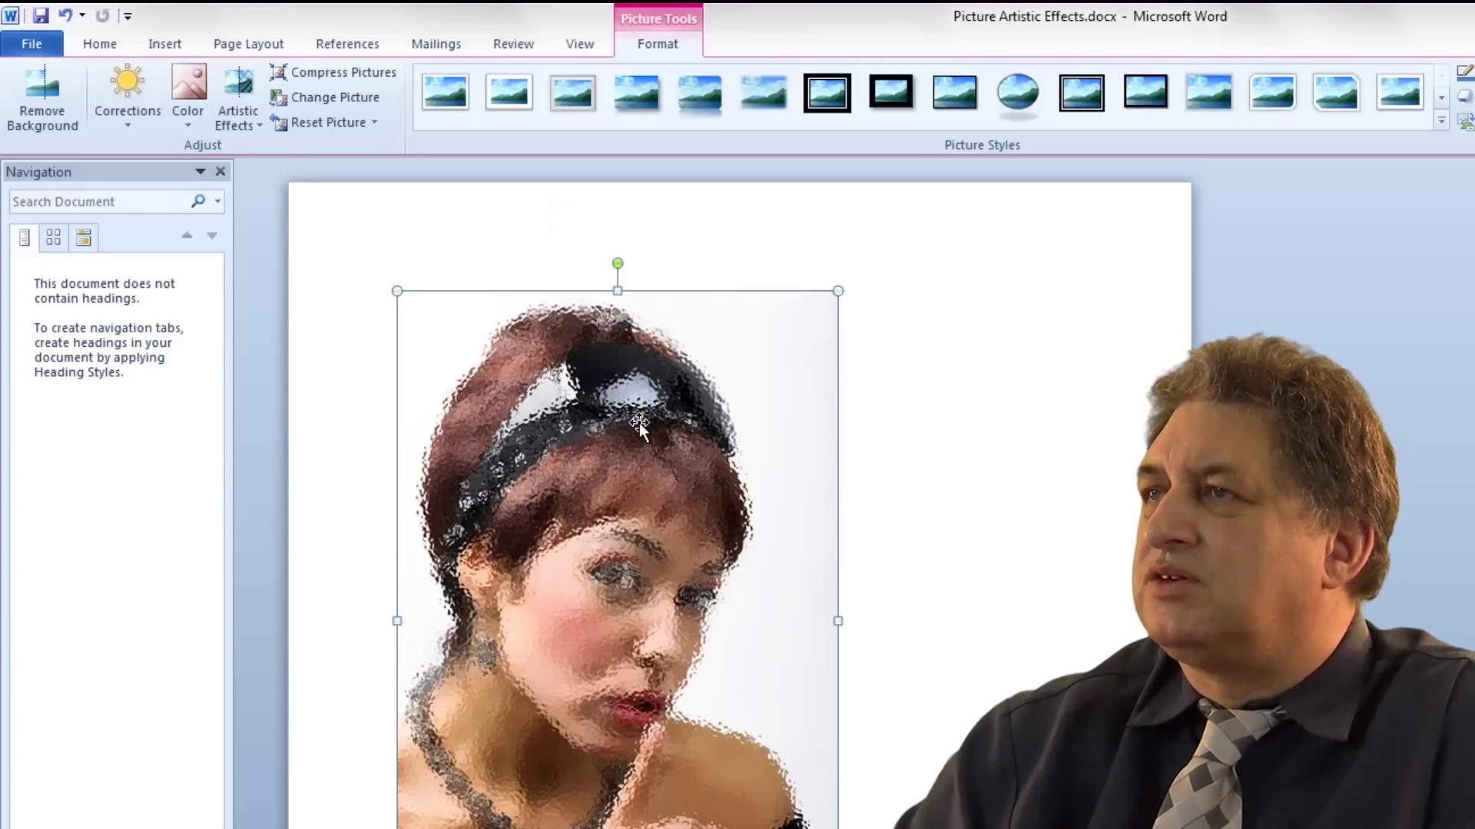
# - Replace the portrait's glass effect with the Light Screen artistic effect, and deselect the picture
pyautogui.click(234, 88)
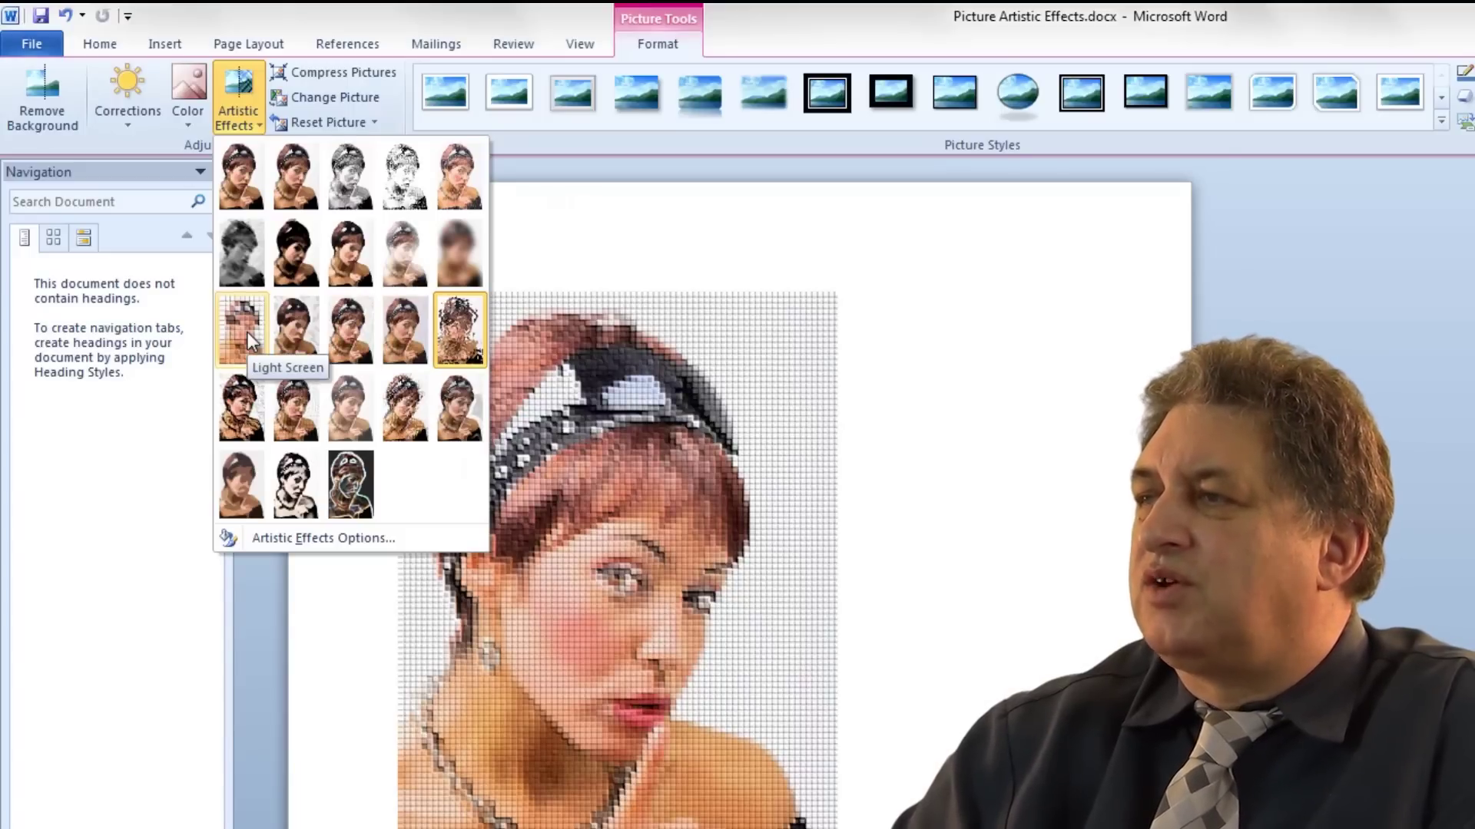
pyautogui.click(248, 332)
pyautogui.click(972, 528)
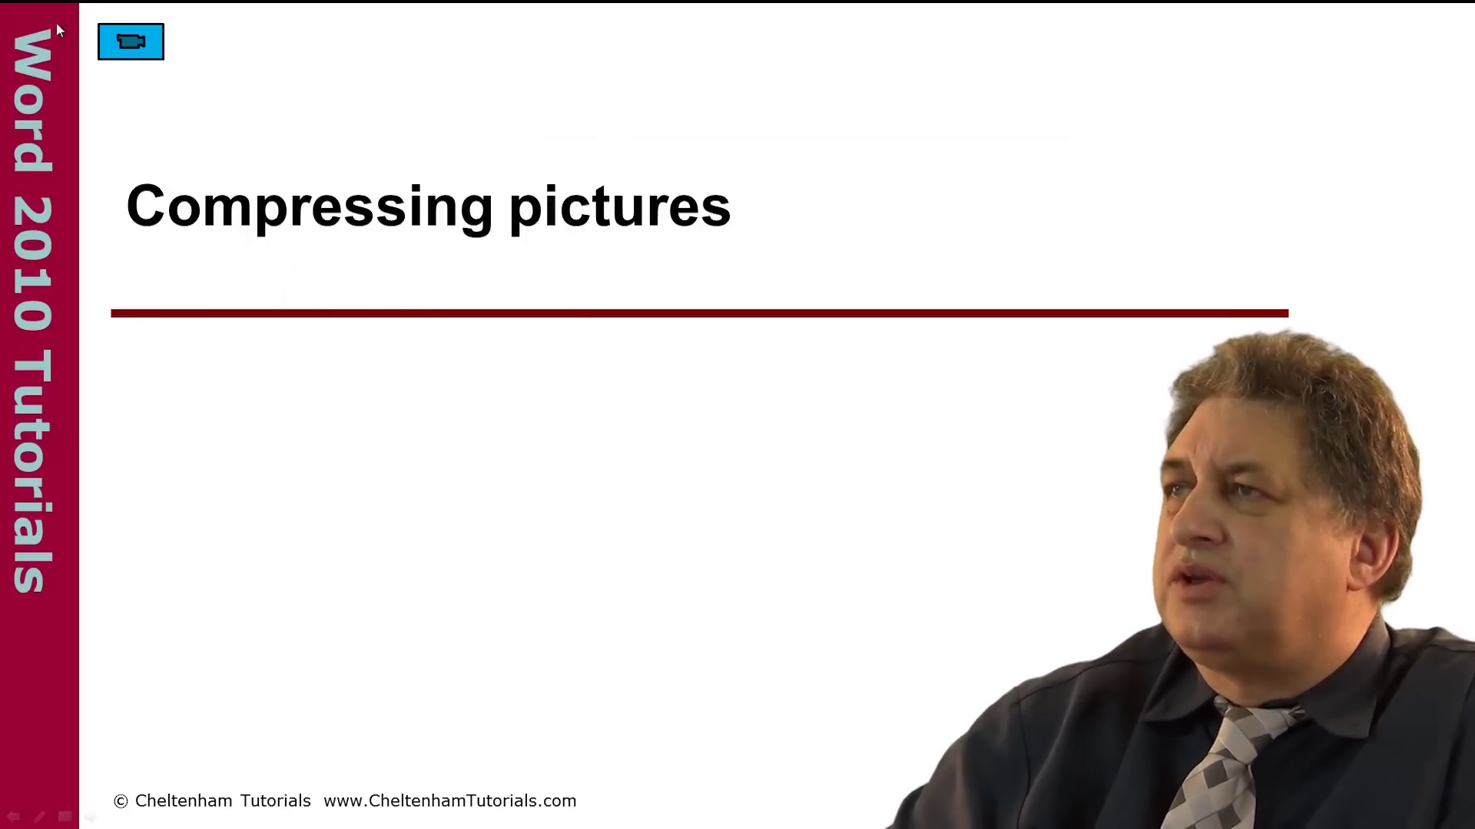
# - Open Picture Compression.docx from the slide, and compress only the elderly couple's picture to E-mail (96 ppi), deleting its cropped areas
pyautogui.click(140, 43)
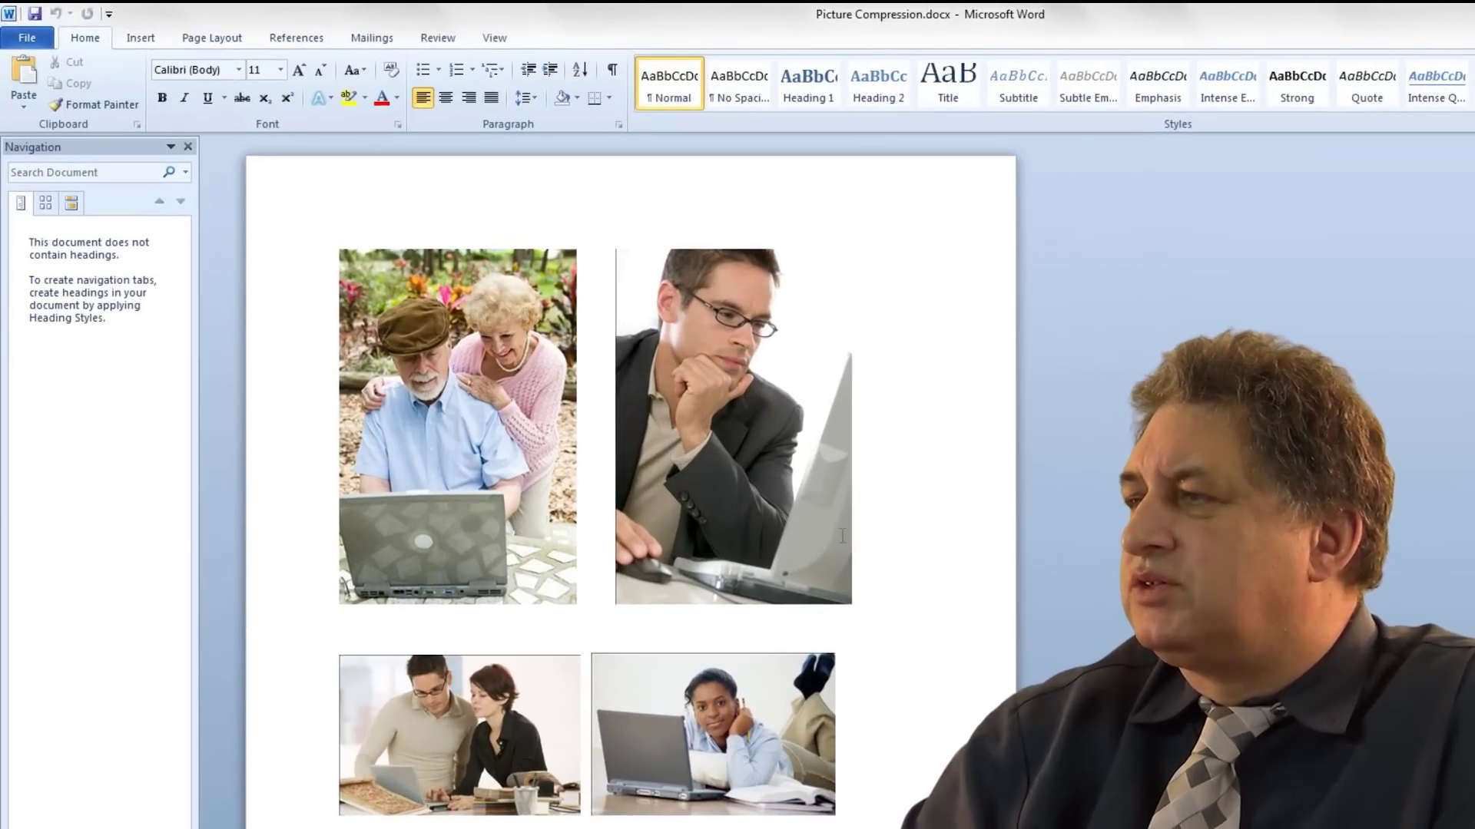
pyautogui.click(458, 404)
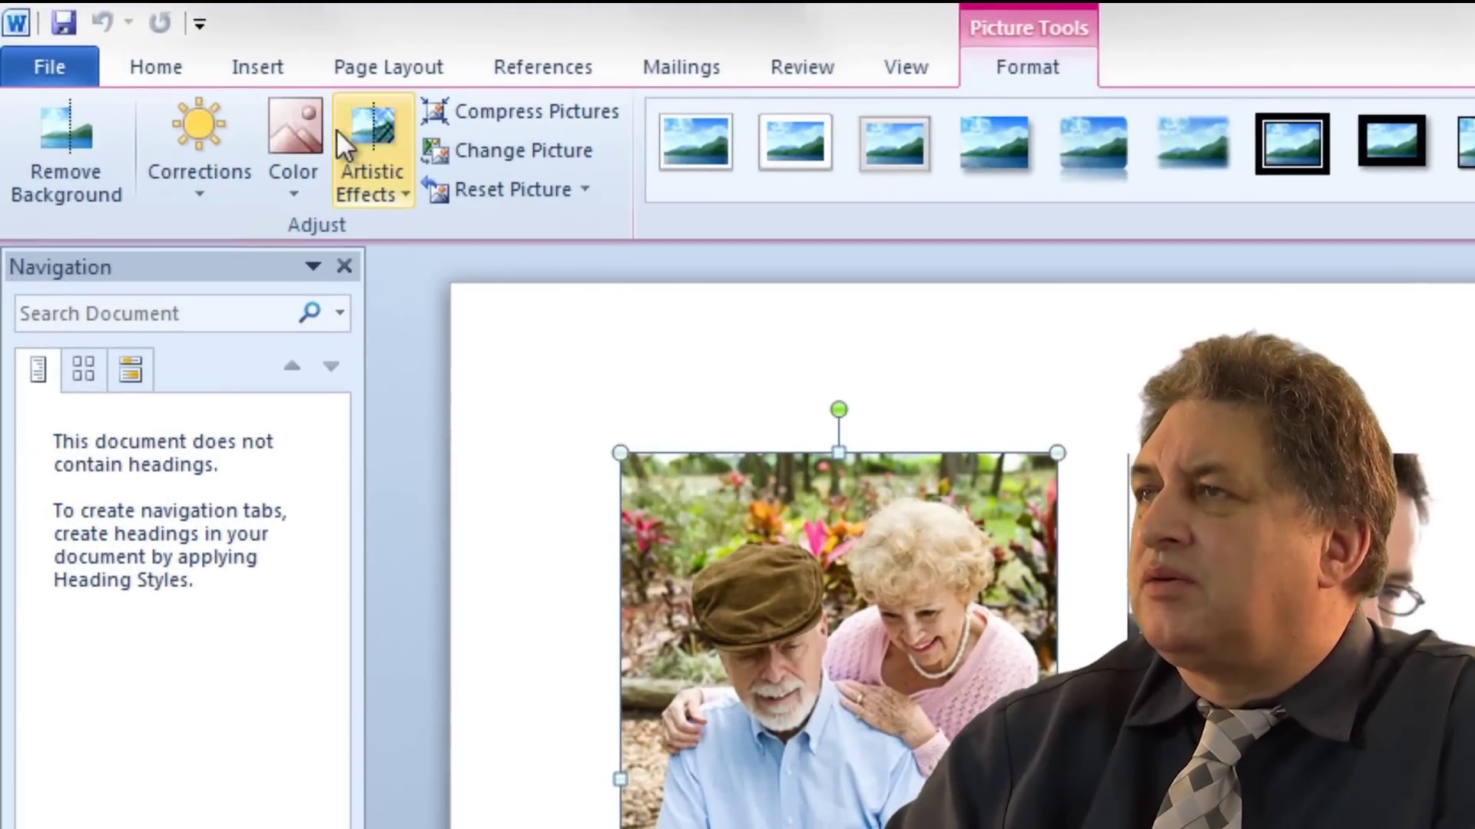
pyautogui.click(521, 113)
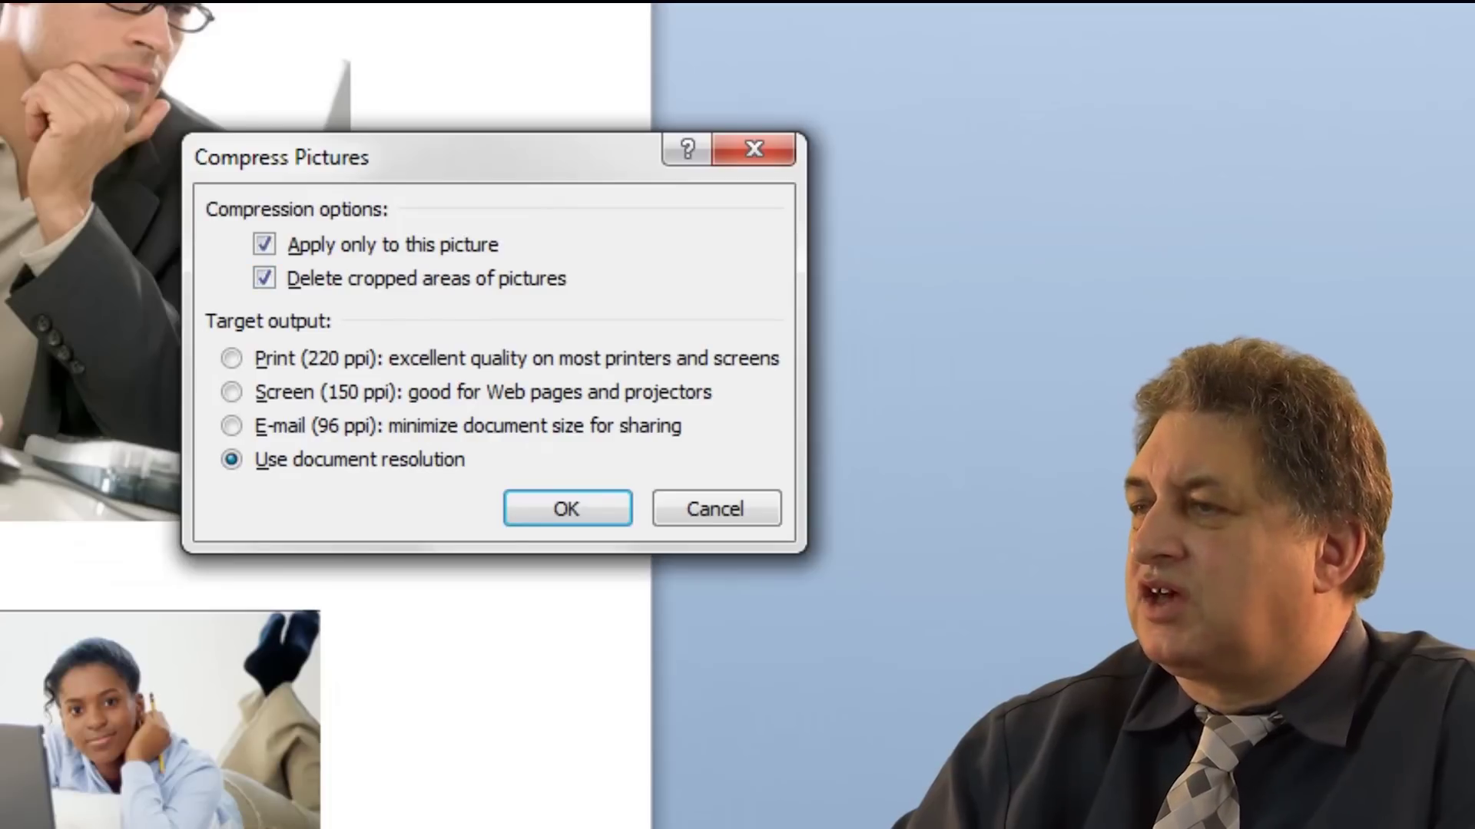
pyautogui.click(309, 245)
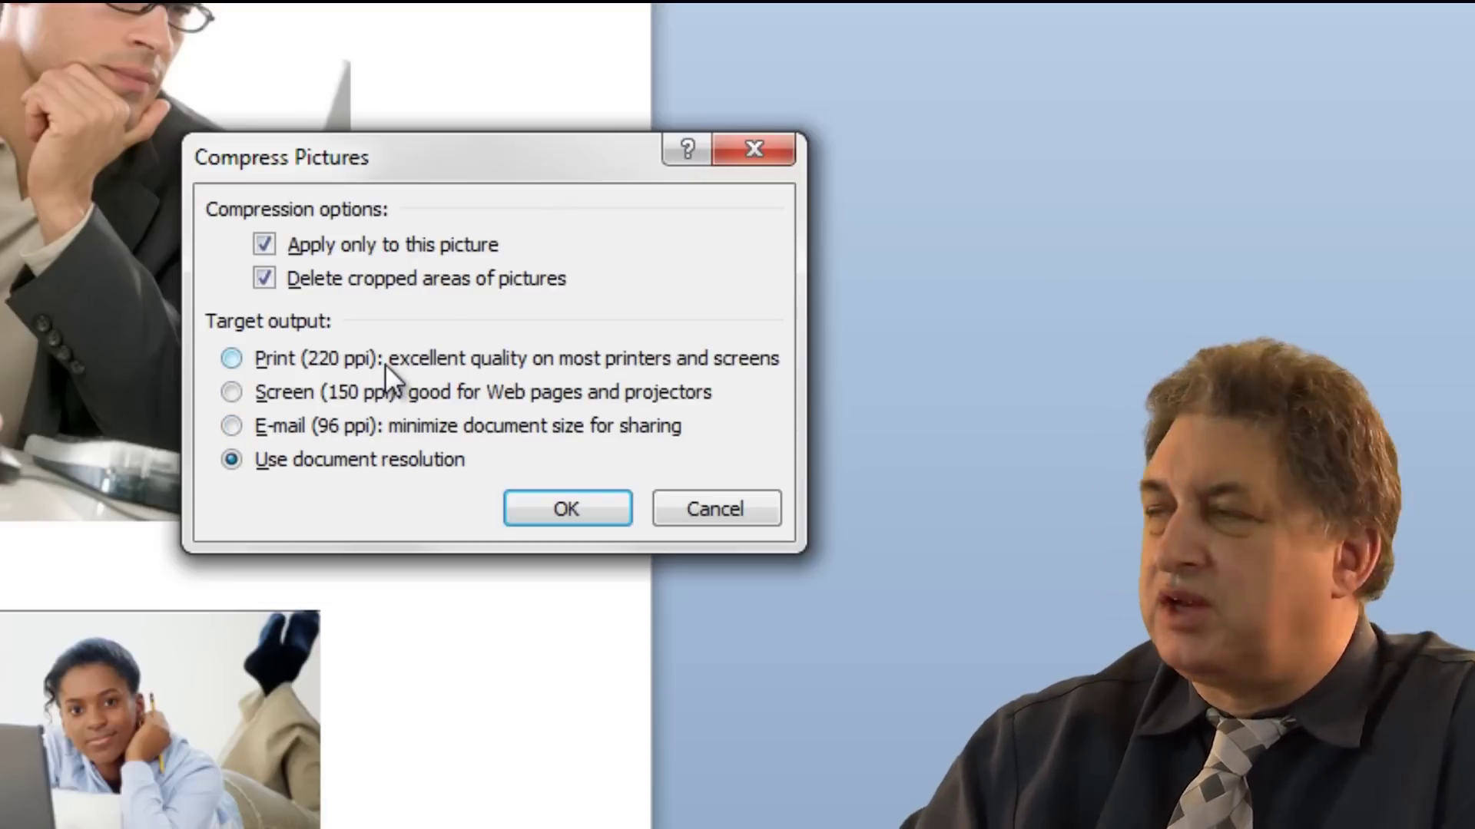
pyautogui.click(231, 427)
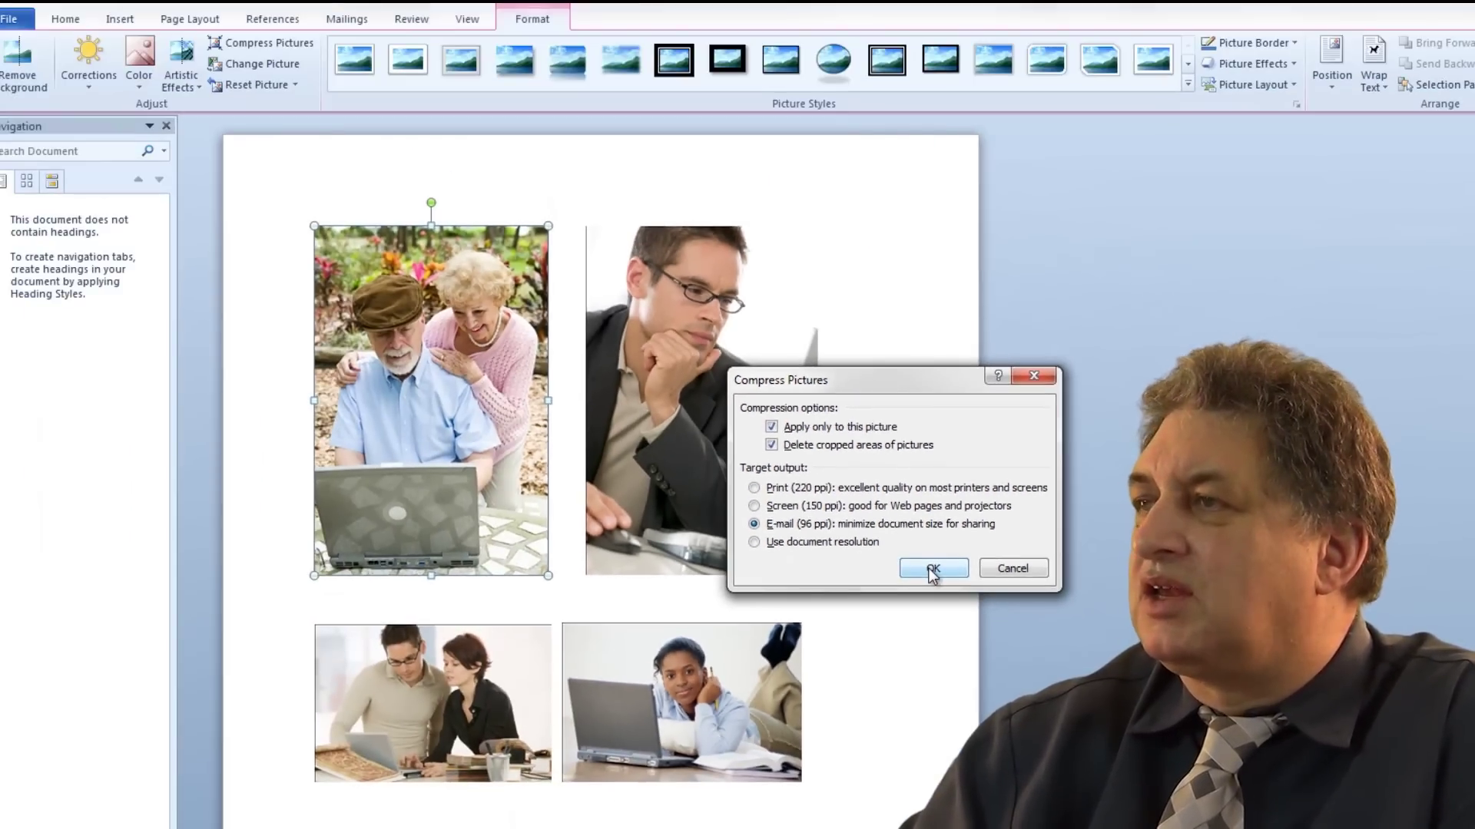
pyautogui.click(933, 570)
pyautogui.click(266, 421)
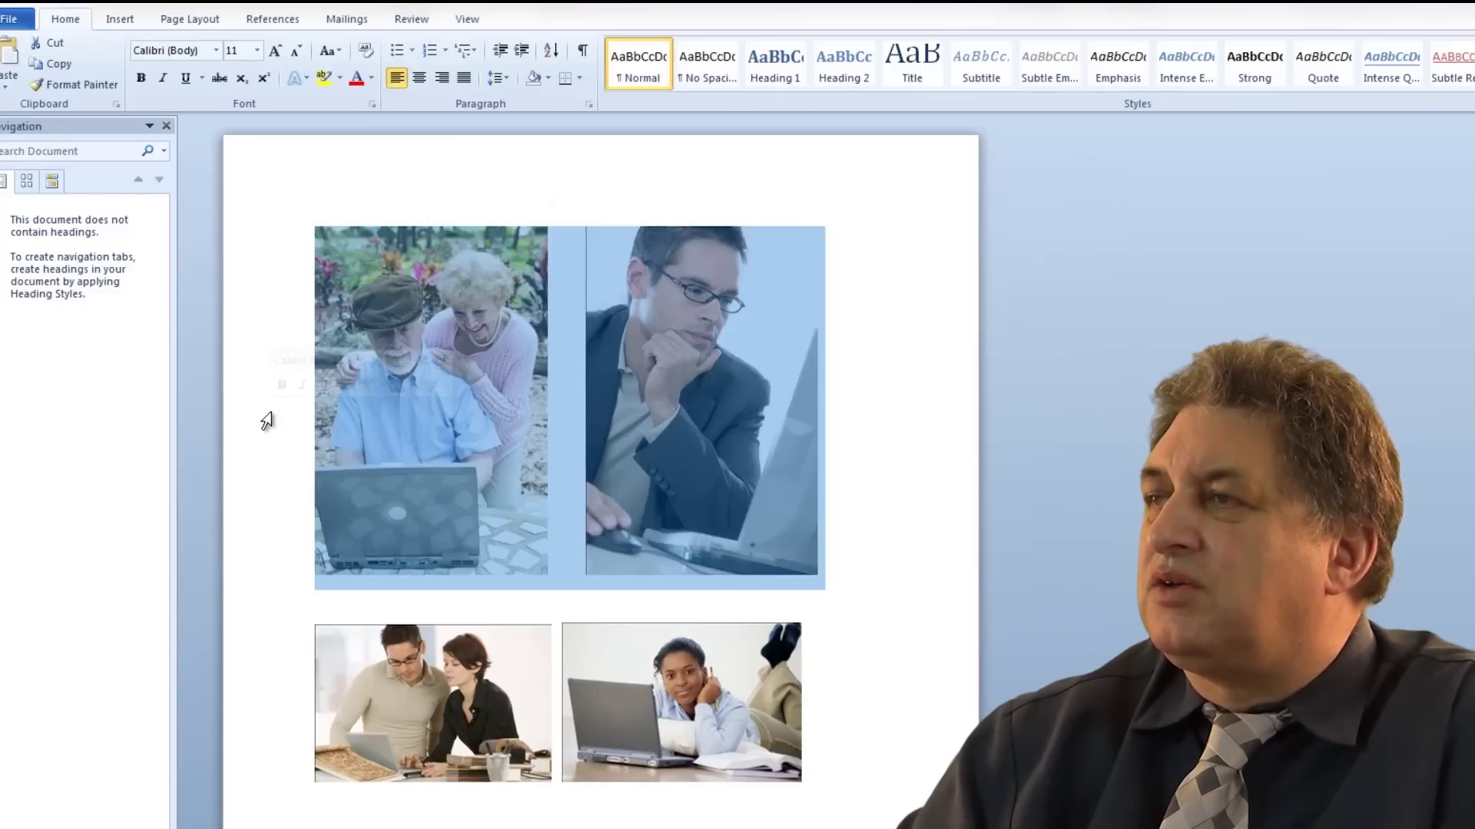
pyautogui.click(898, 568)
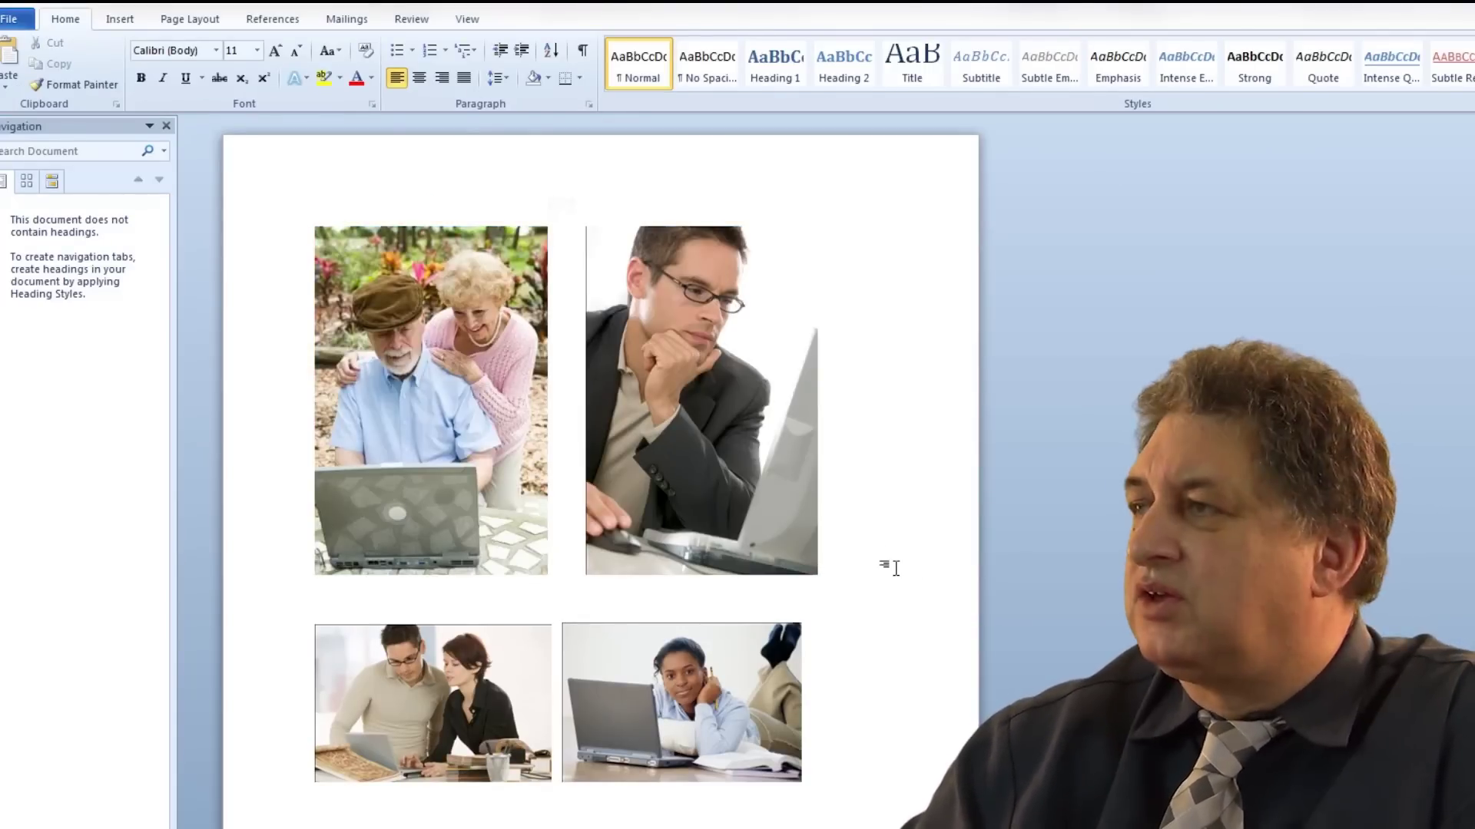
# - Compress only the picture of the man with glasses to E-mail (96 ppi) with cropped areas deleted, and deselect it
pyautogui.click(725, 455)
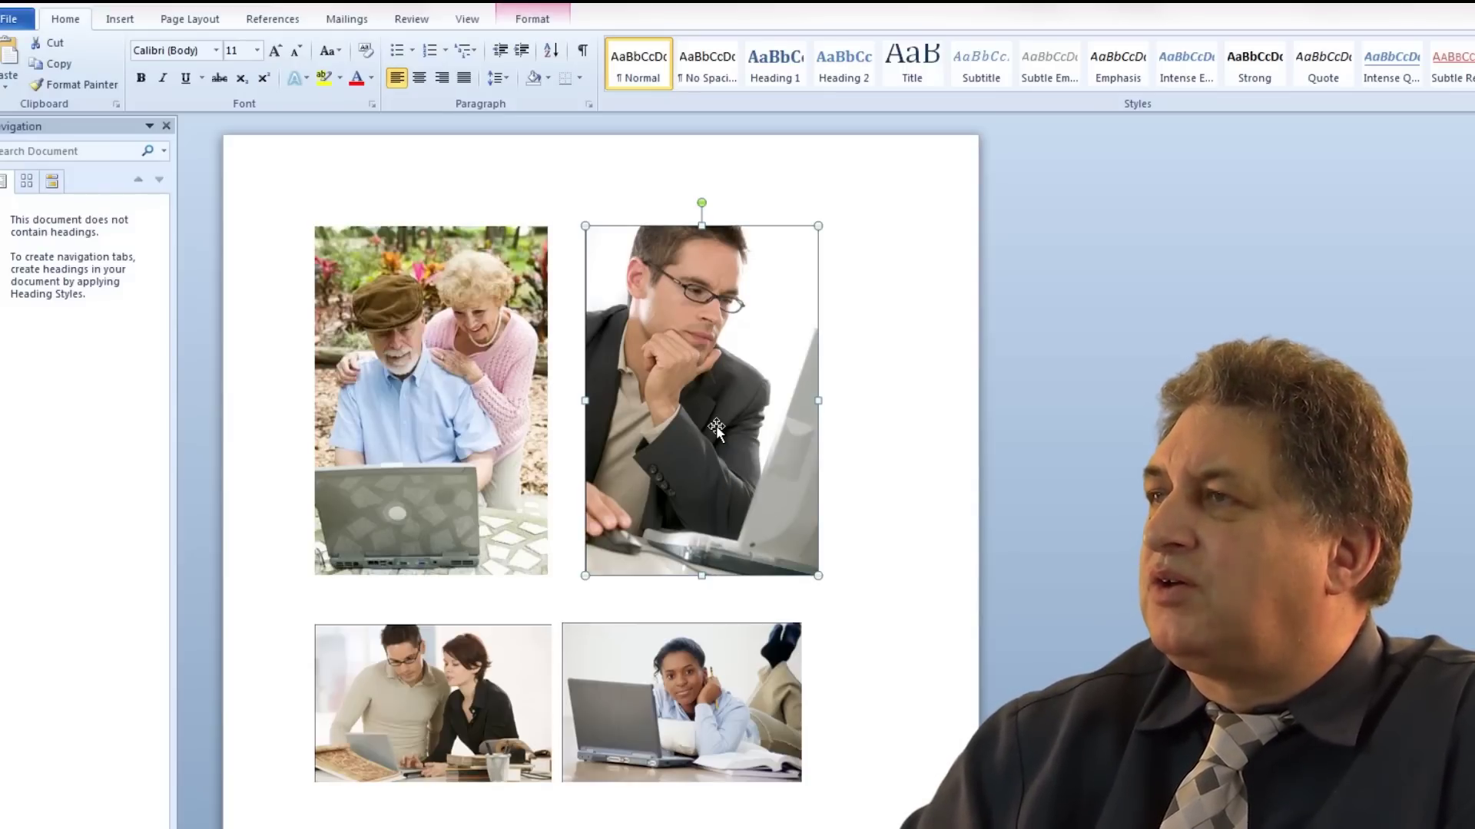
pyautogui.doubleClick(716, 428)
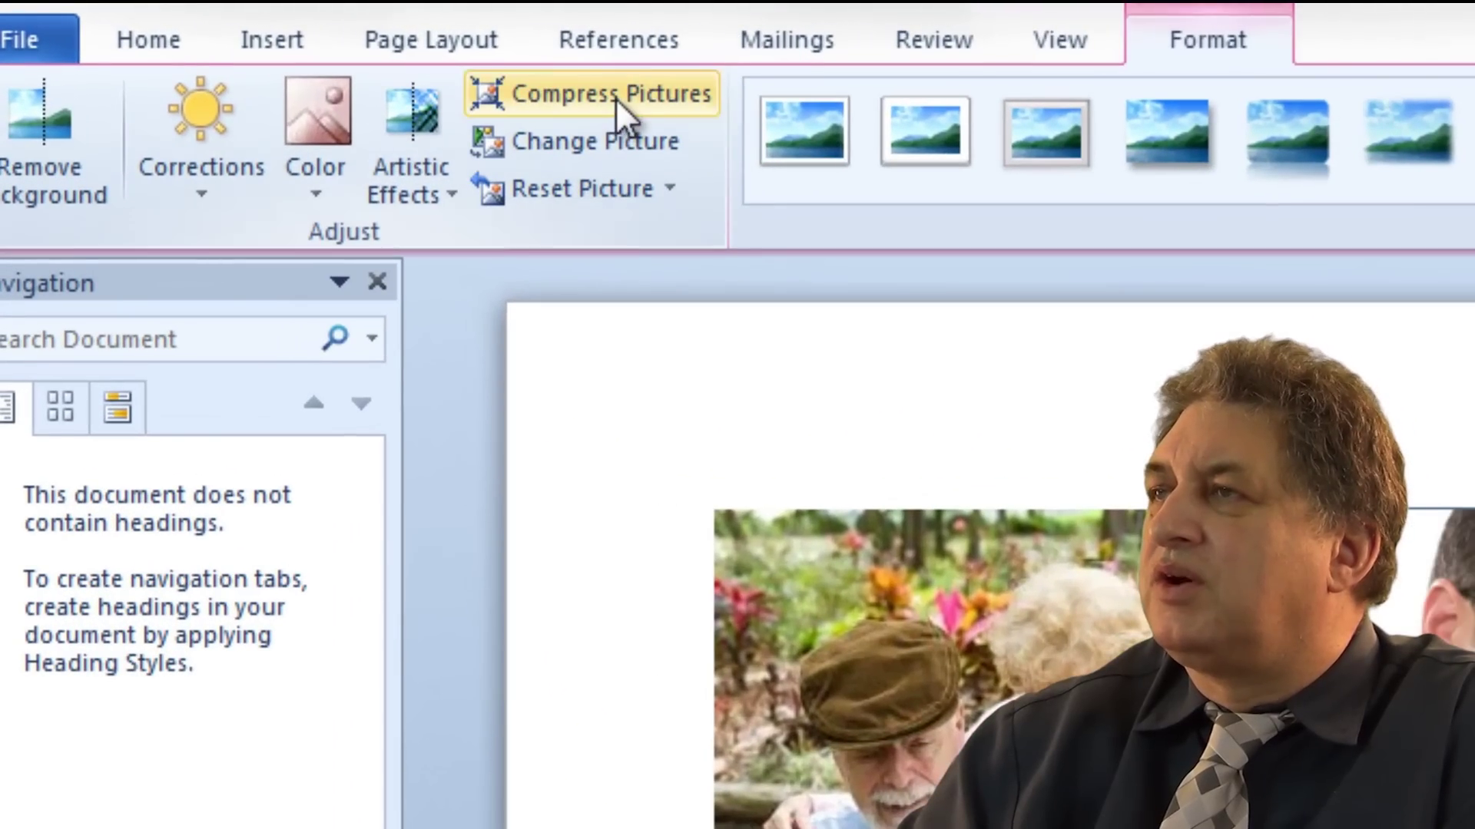
pyautogui.click(615, 98)
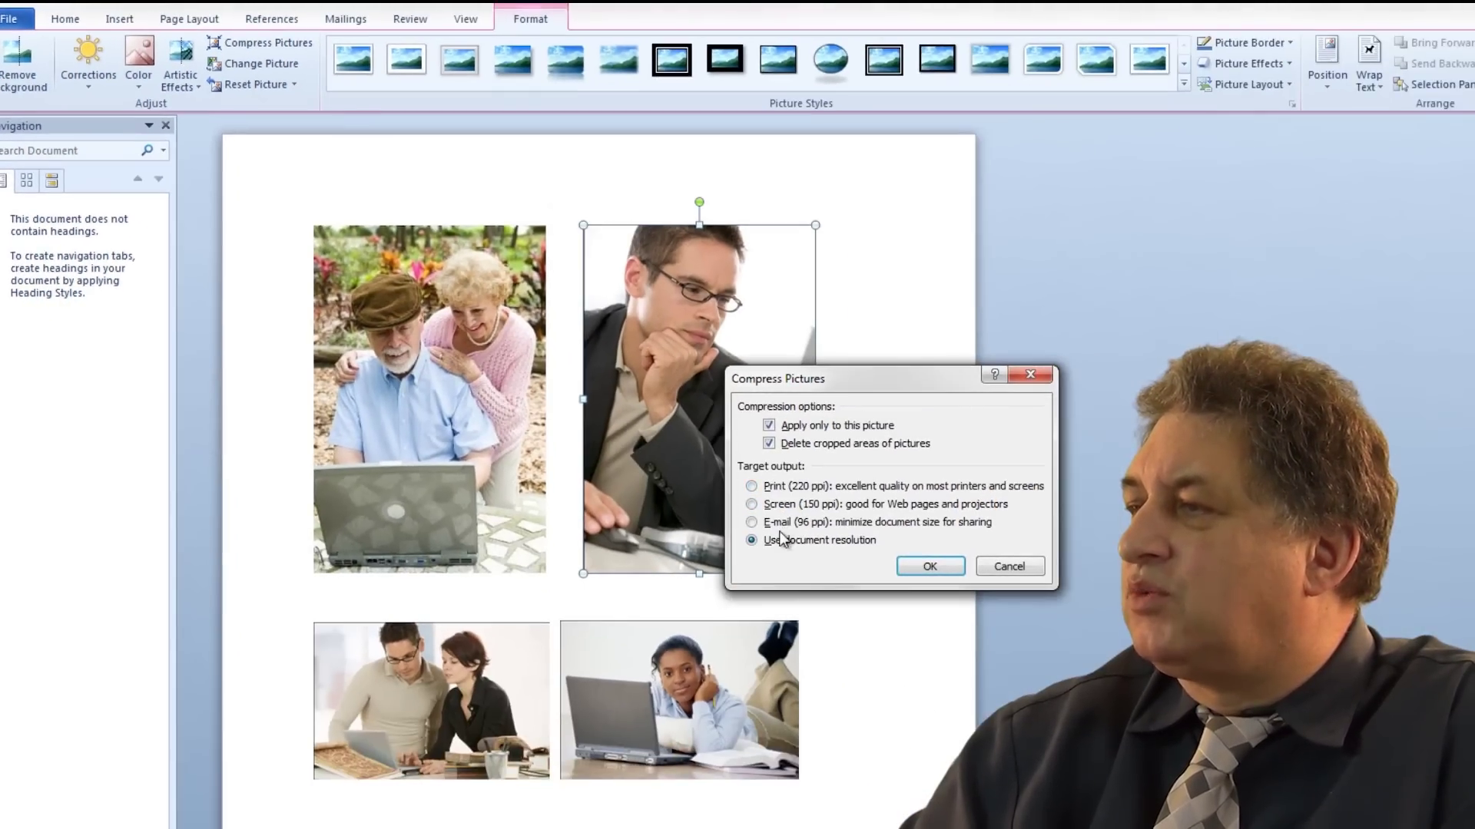
pyautogui.click(751, 523)
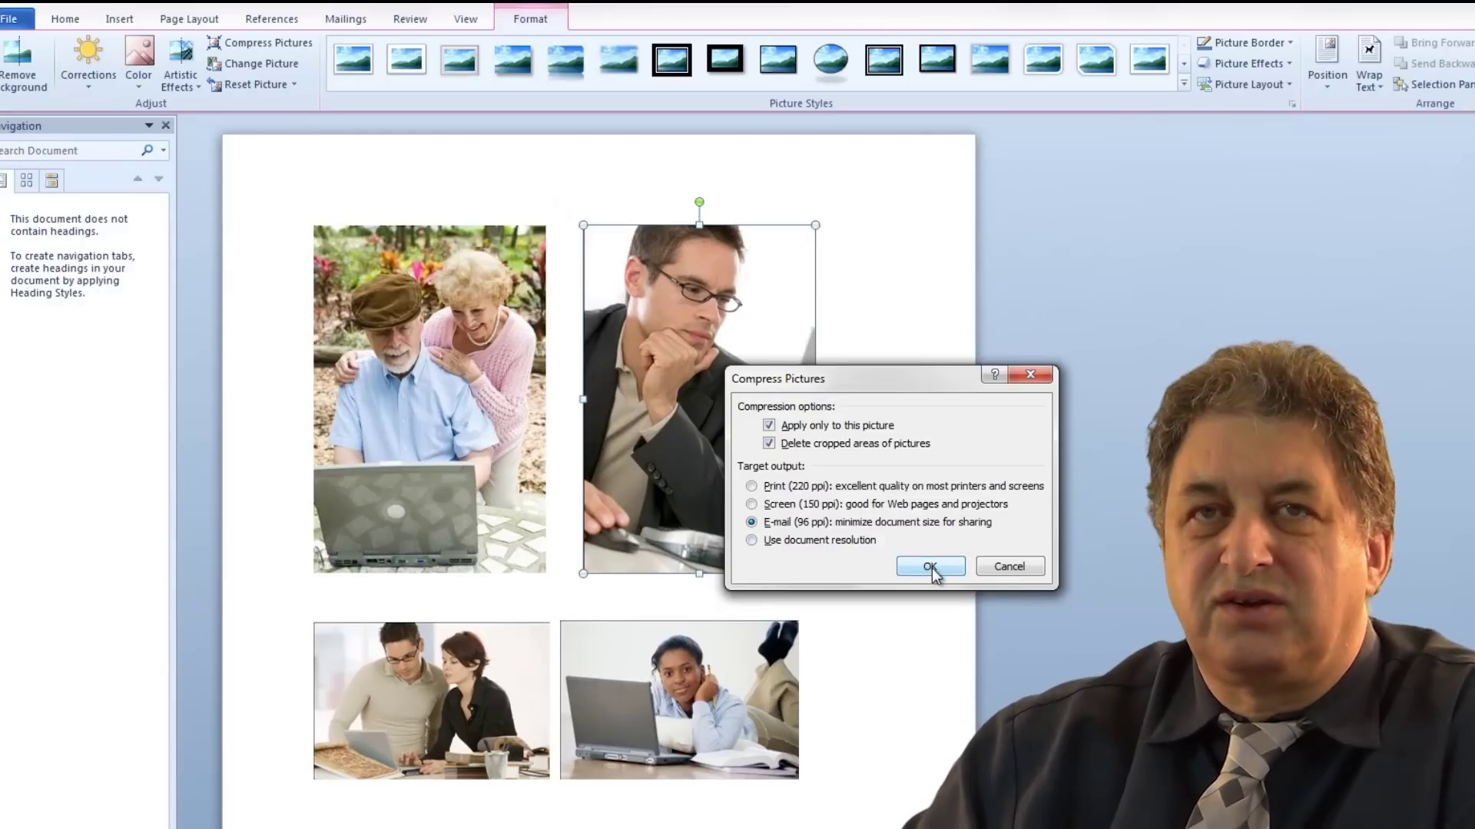
pyautogui.click(931, 567)
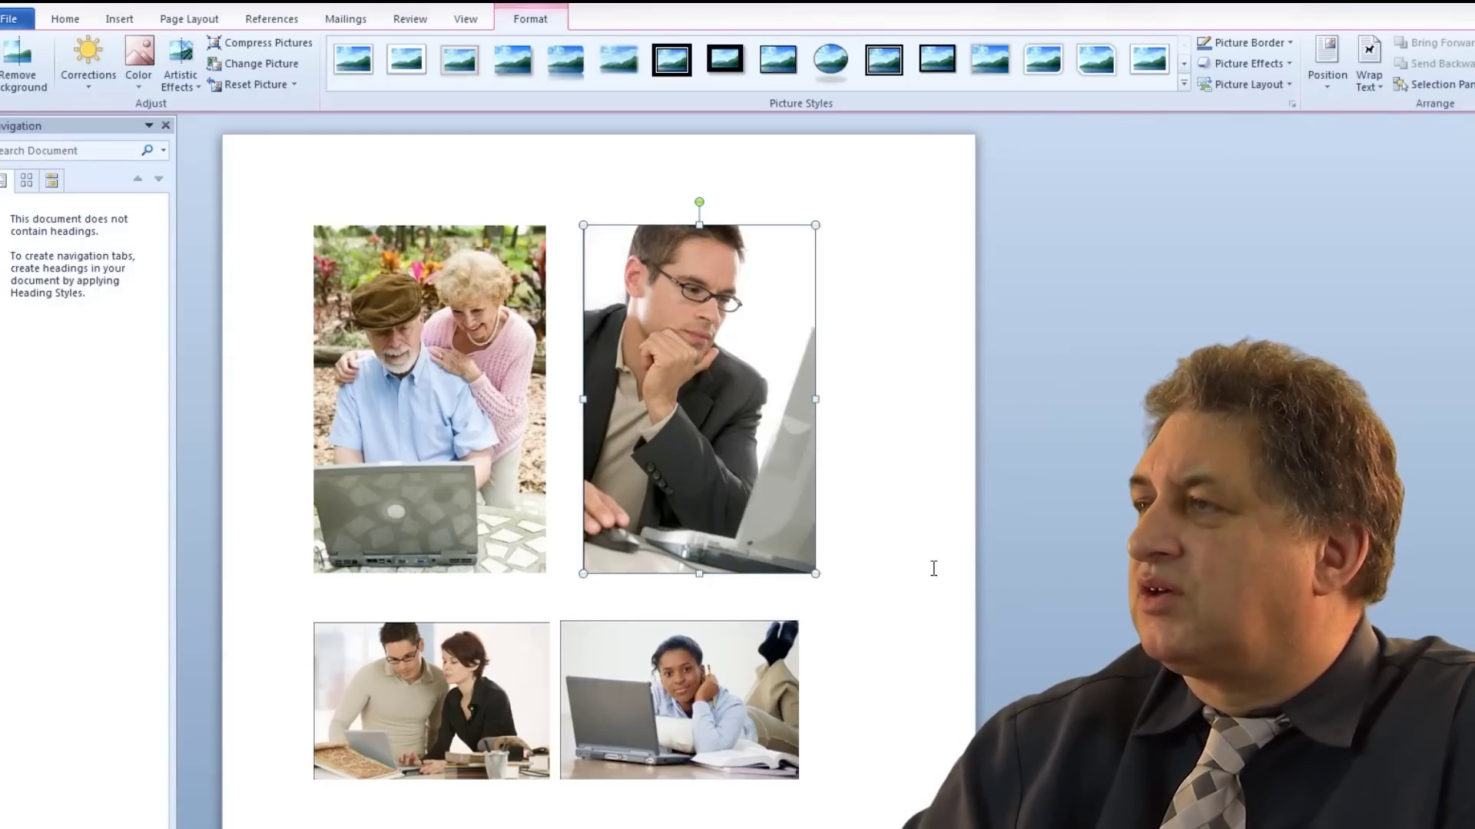
pyautogui.click(893, 530)
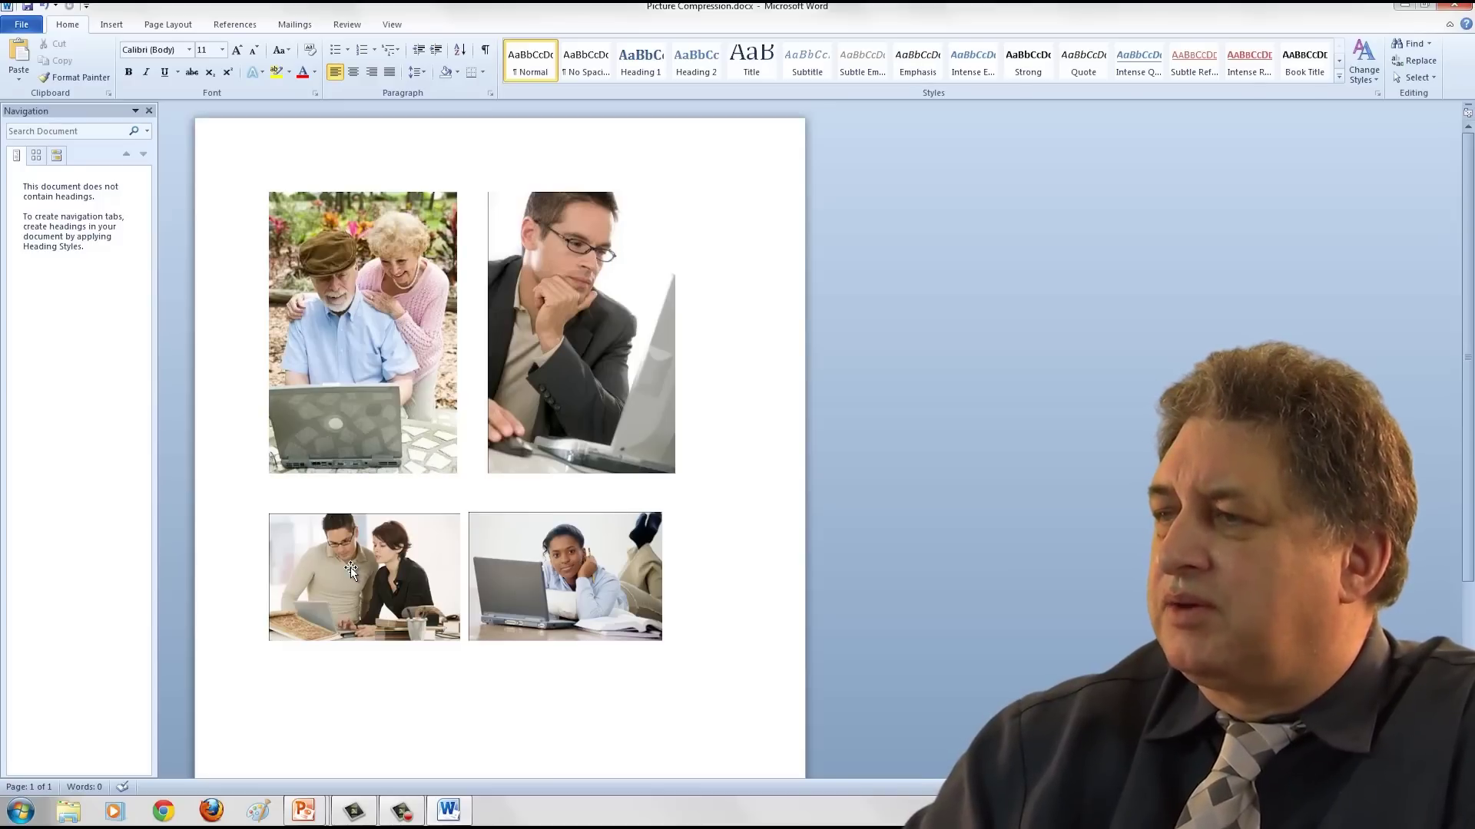
# - Compress only the picture of the woman lying behind a laptop, deleting its cropped areas, and deselect it
pyautogui.click(580, 585)
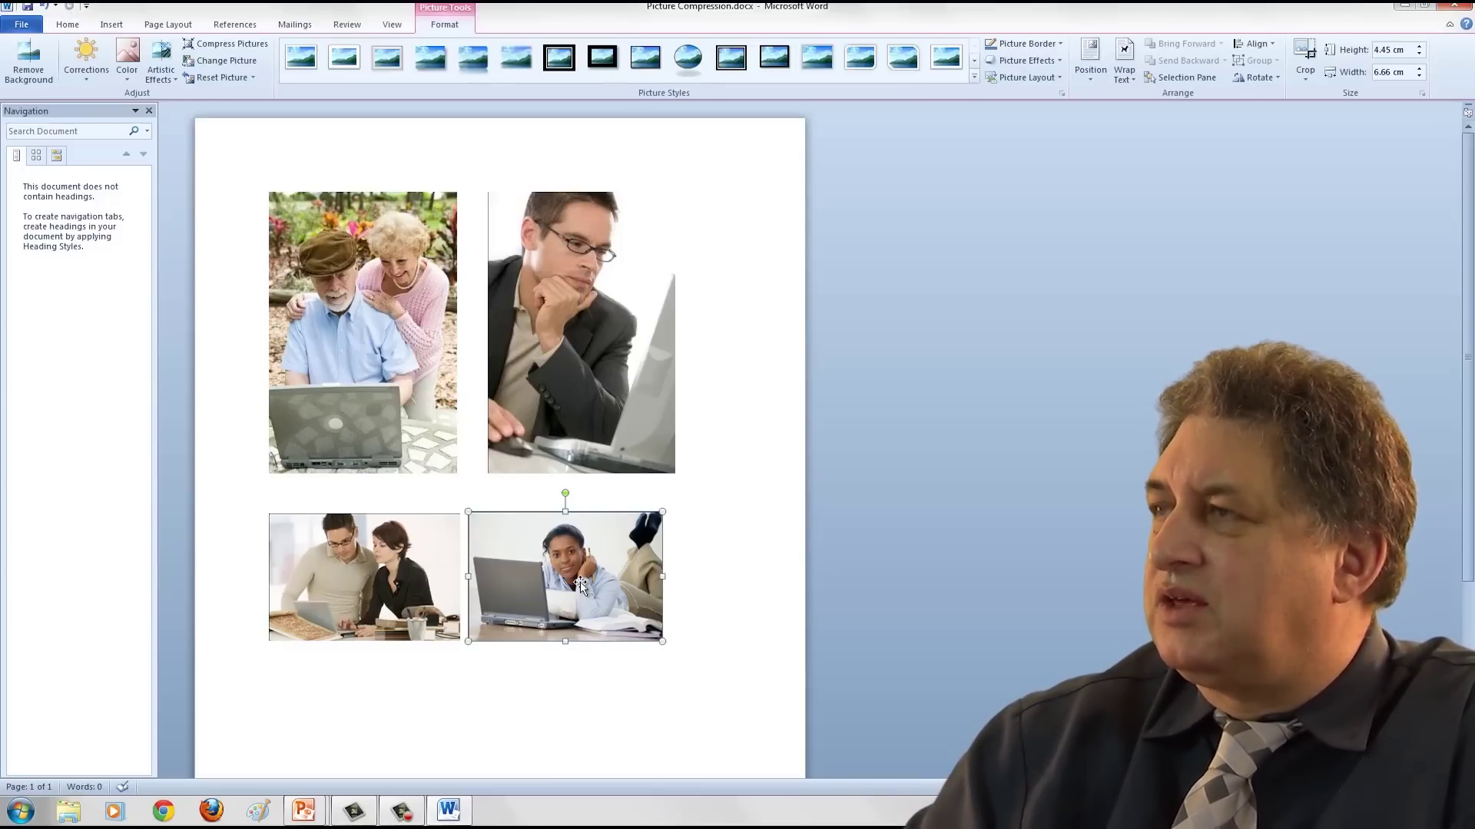
pyautogui.click(220, 46)
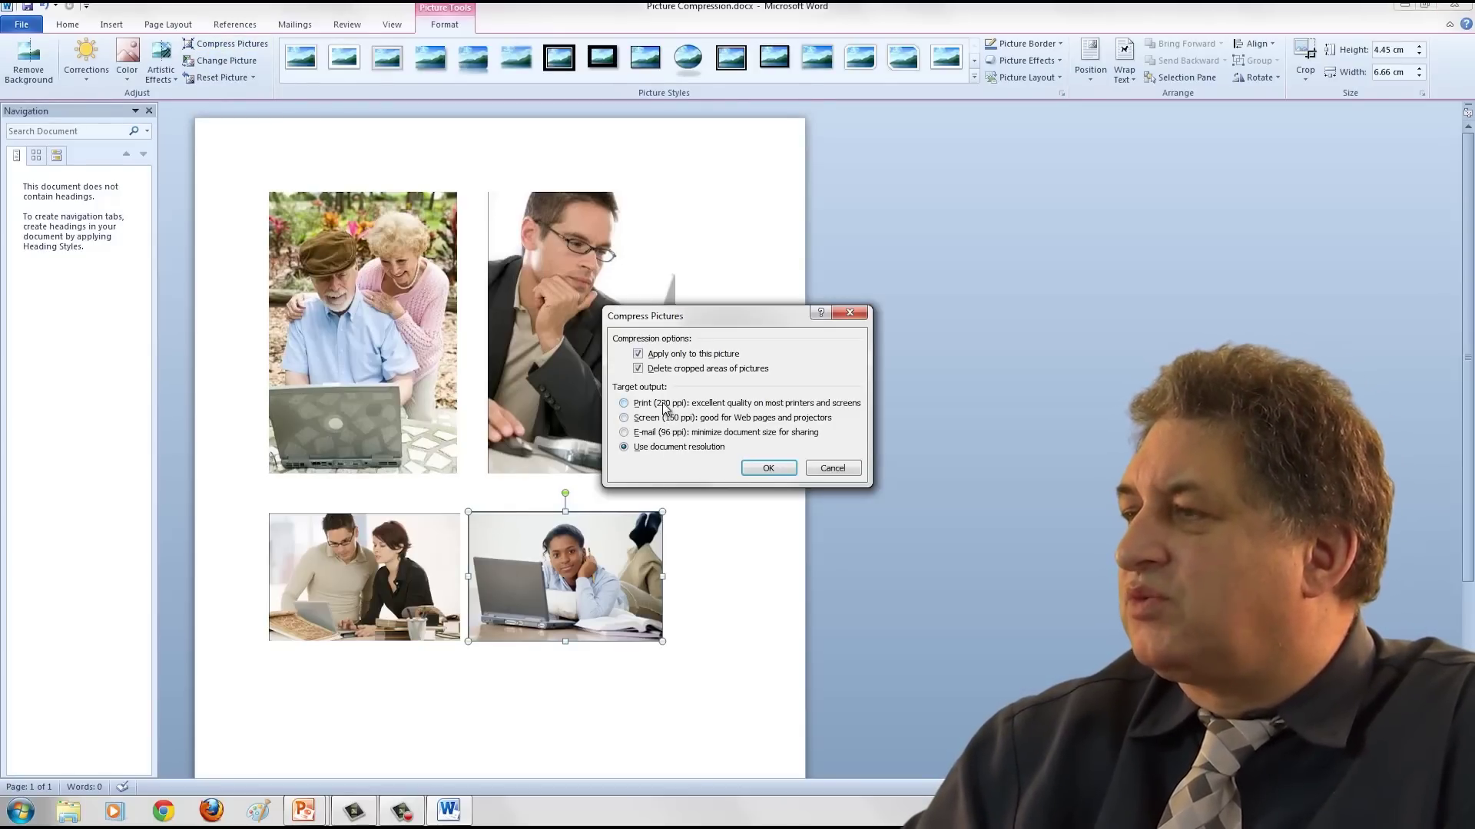
pyautogui.click(771, 469)
pyautogui.click(744, 512)
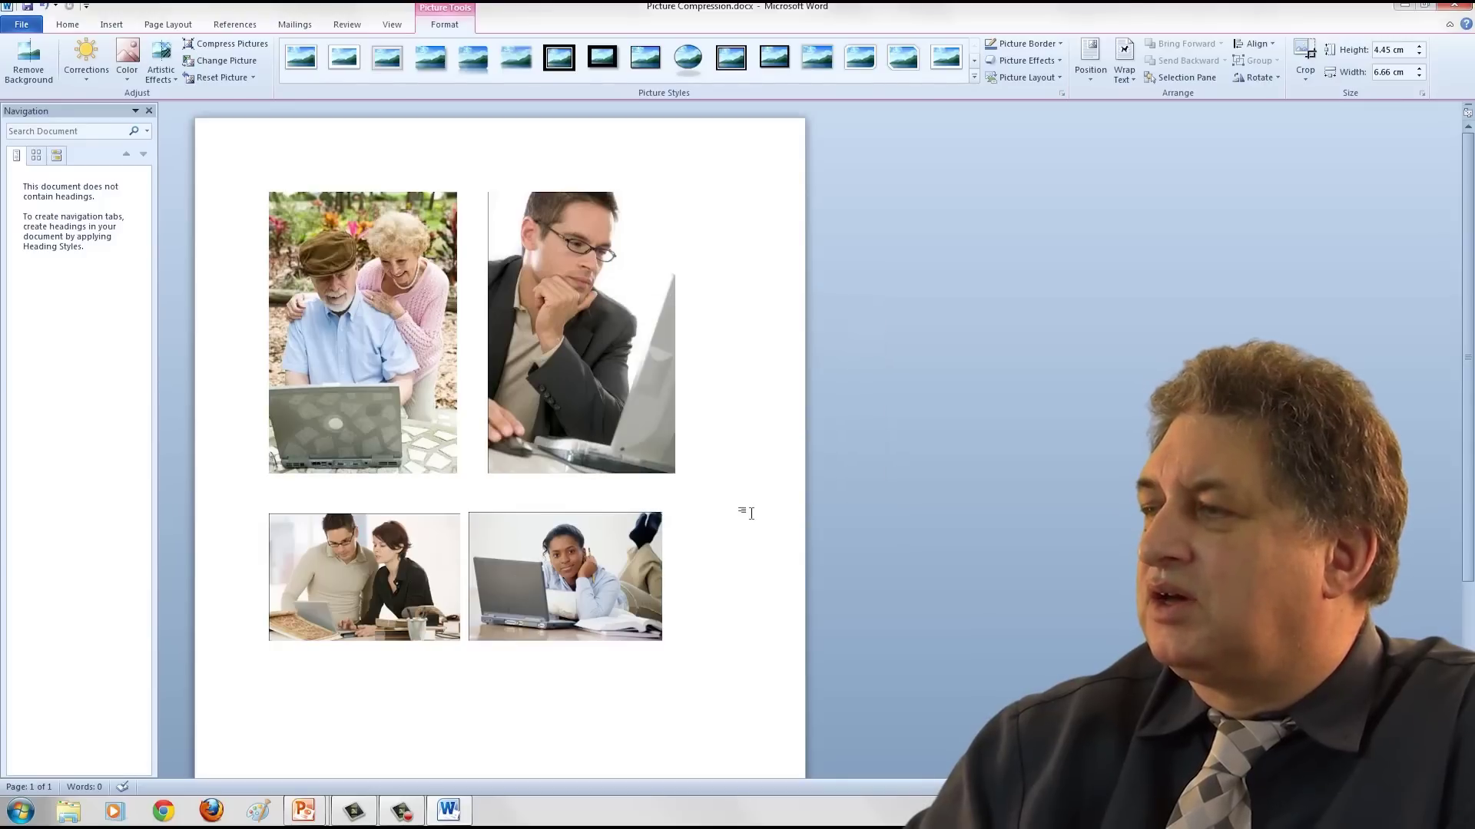
# - Compress all pictures in the document to E-mail (96 ppi), starting from the young couple's picture, and delete their cropped areas
pyautogui.click(343, 576)
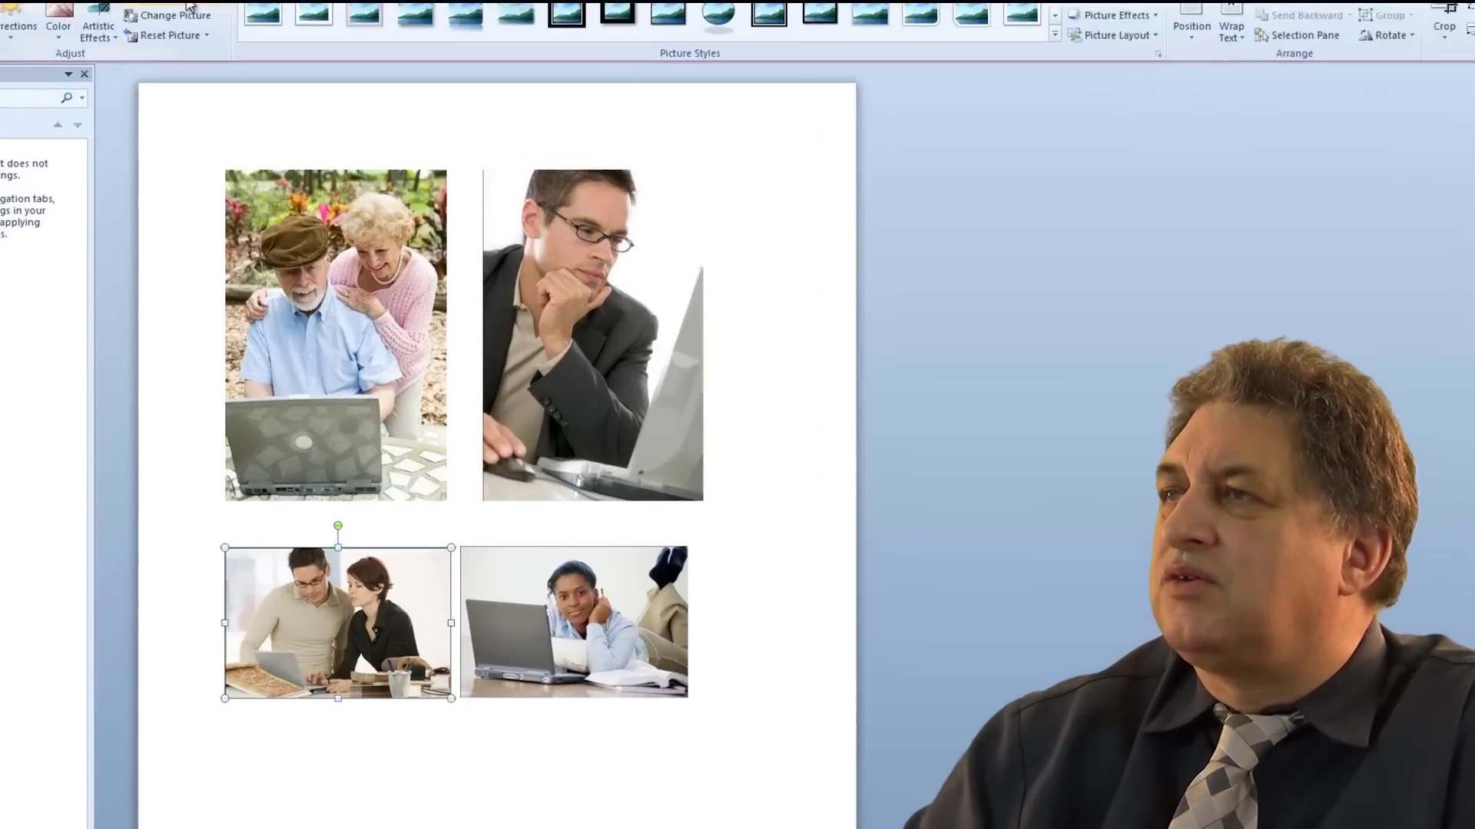
pyautogui.click(188, 4)
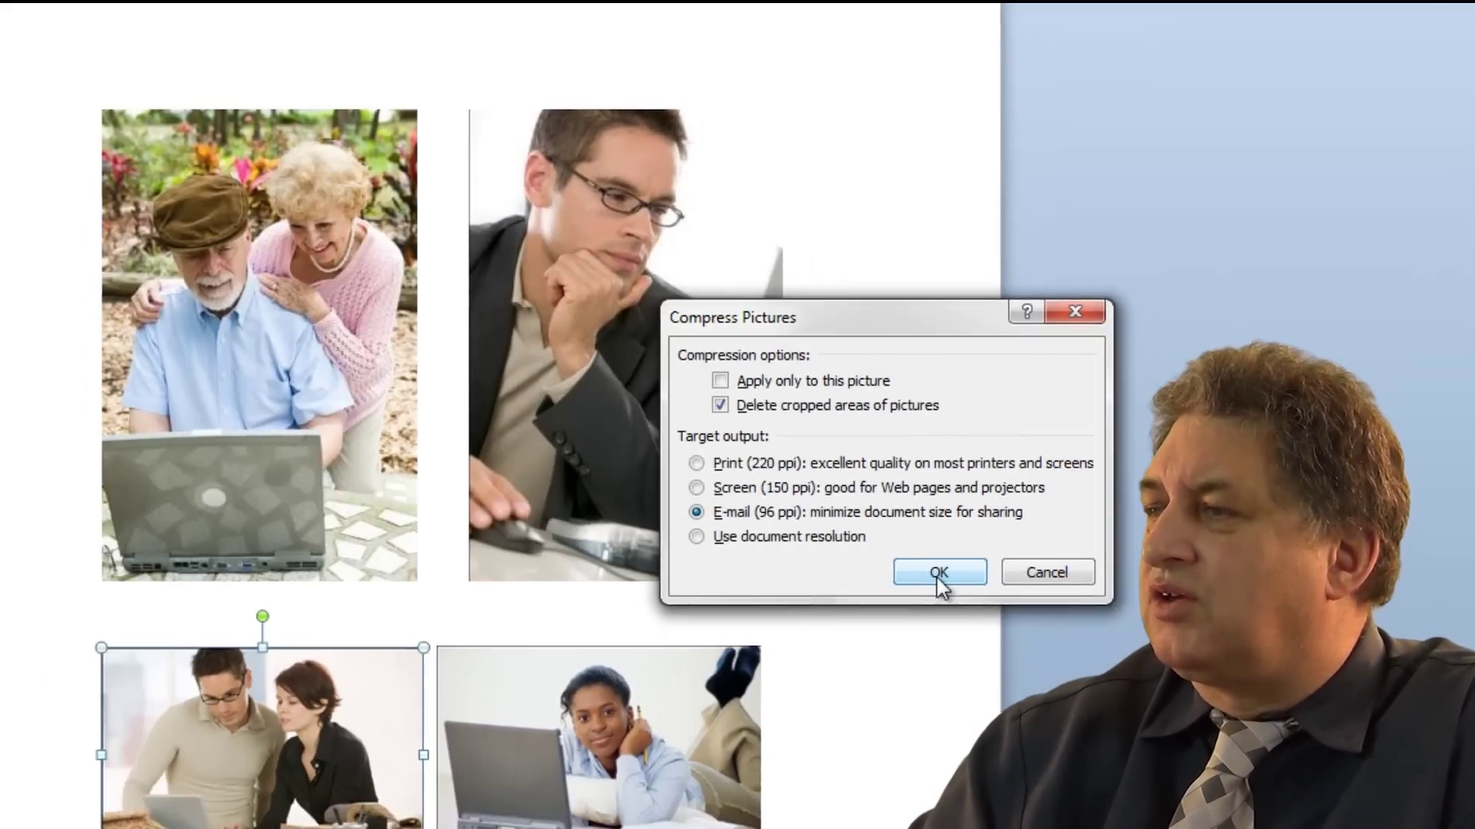
pyautogui.click(989, 603)
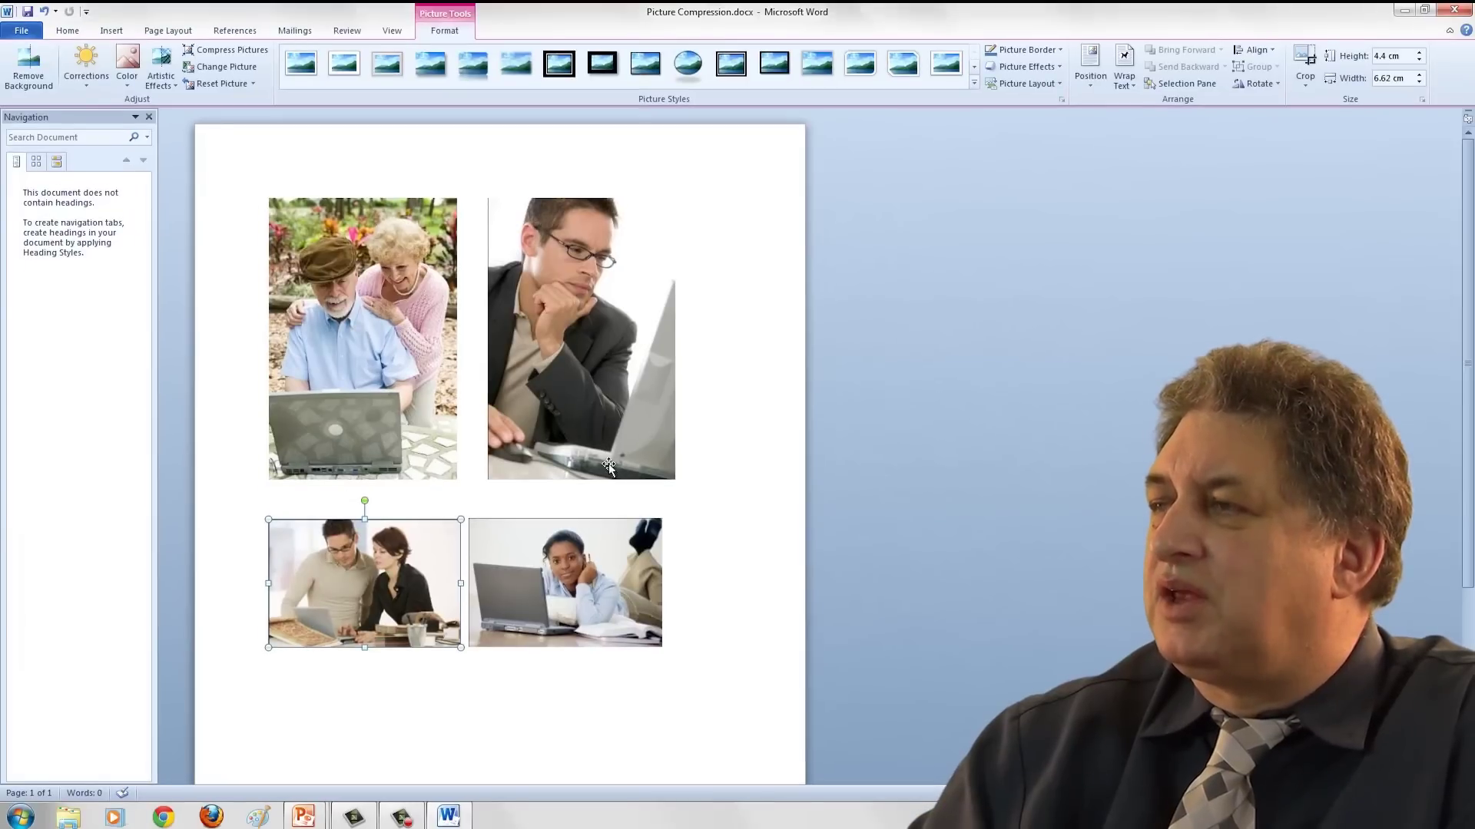
pyautogui.click(755, 495)
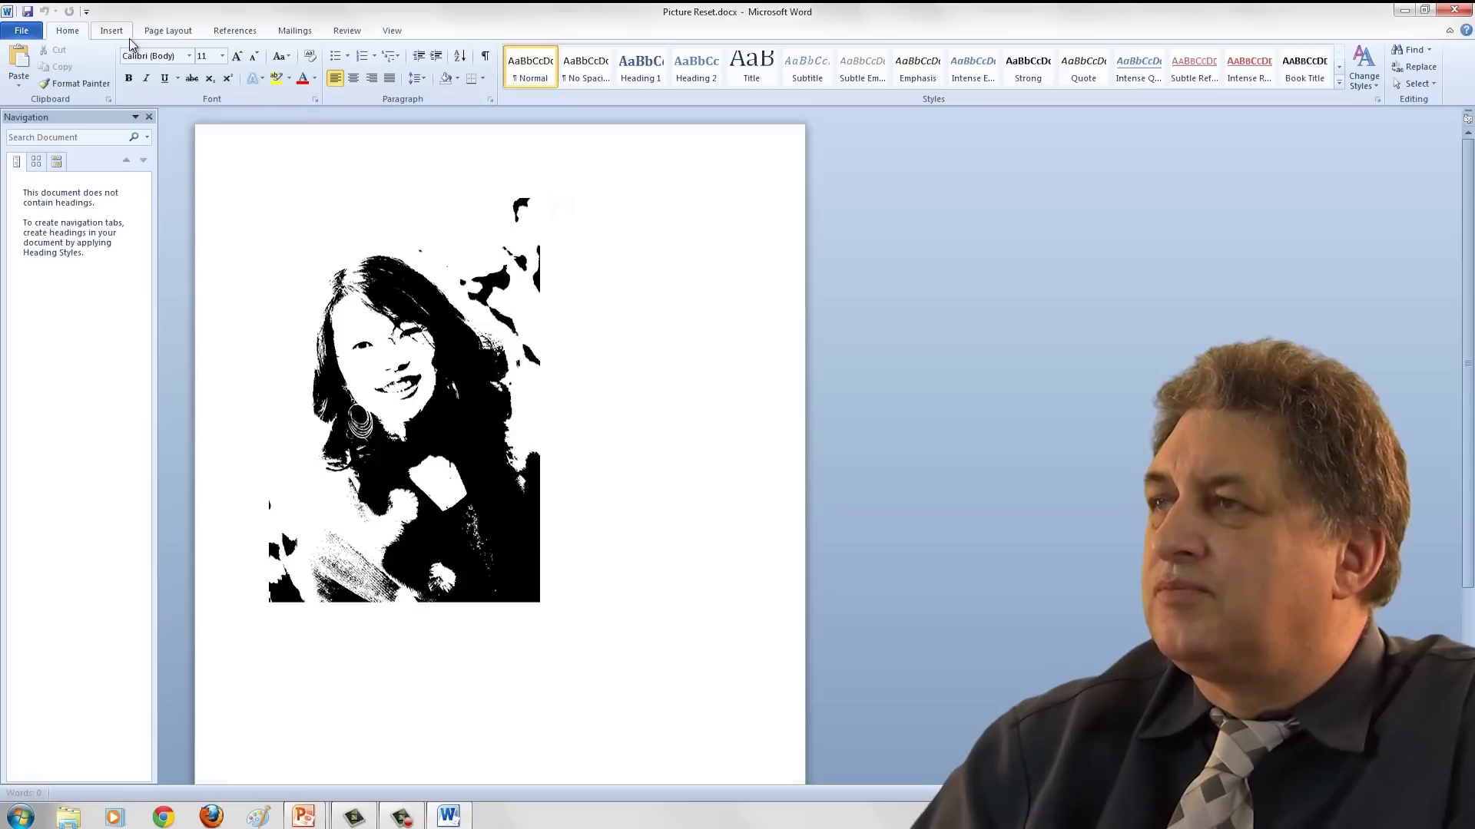
# - Reset the black-and-white portrait in Picture Reset.docx to discard its formatting, undo the reset to compare, and reset it again
pyautogui.click(392, 366)
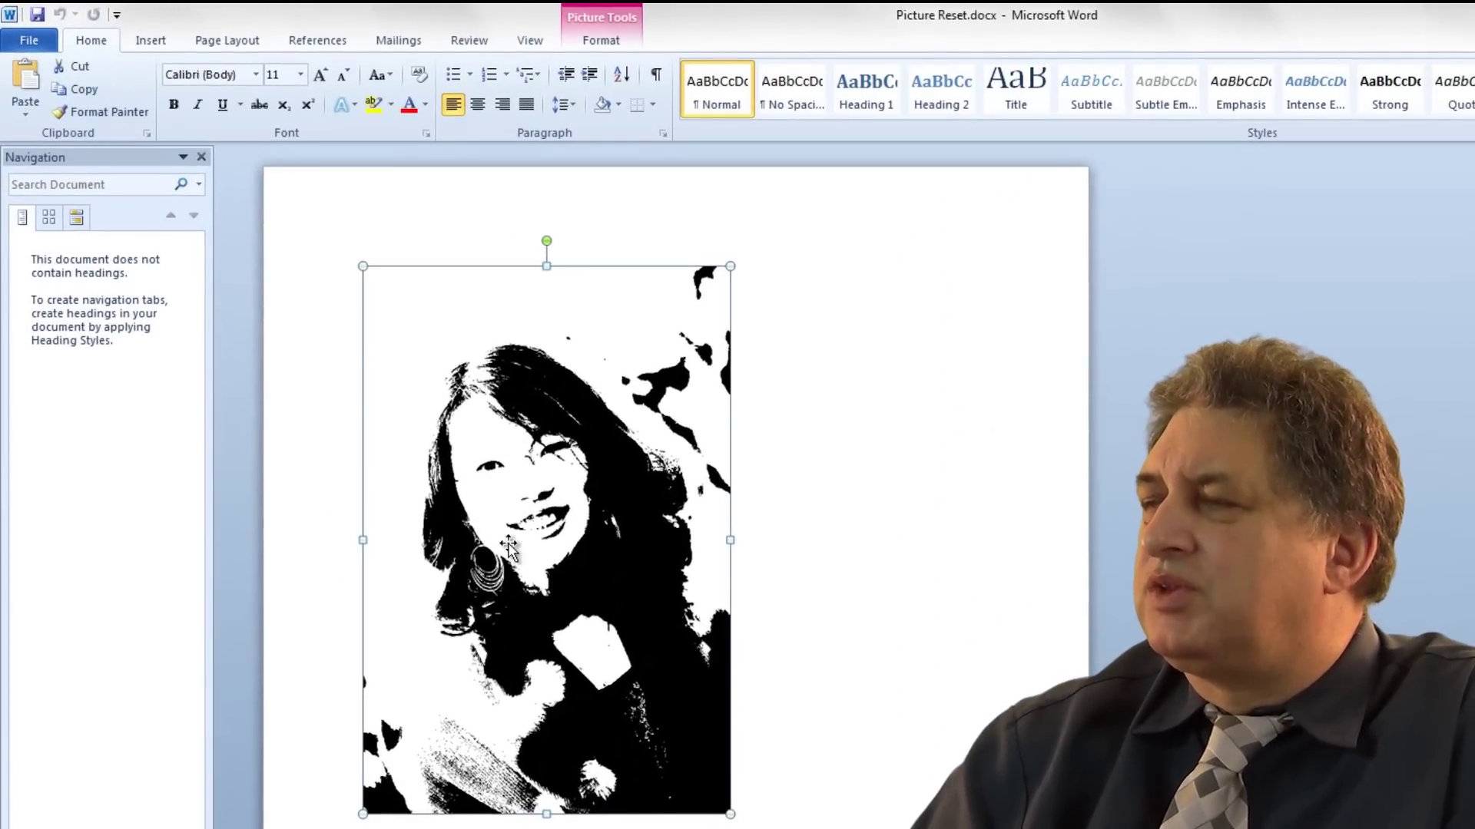
pyautogui.doubleClick(519, 546)
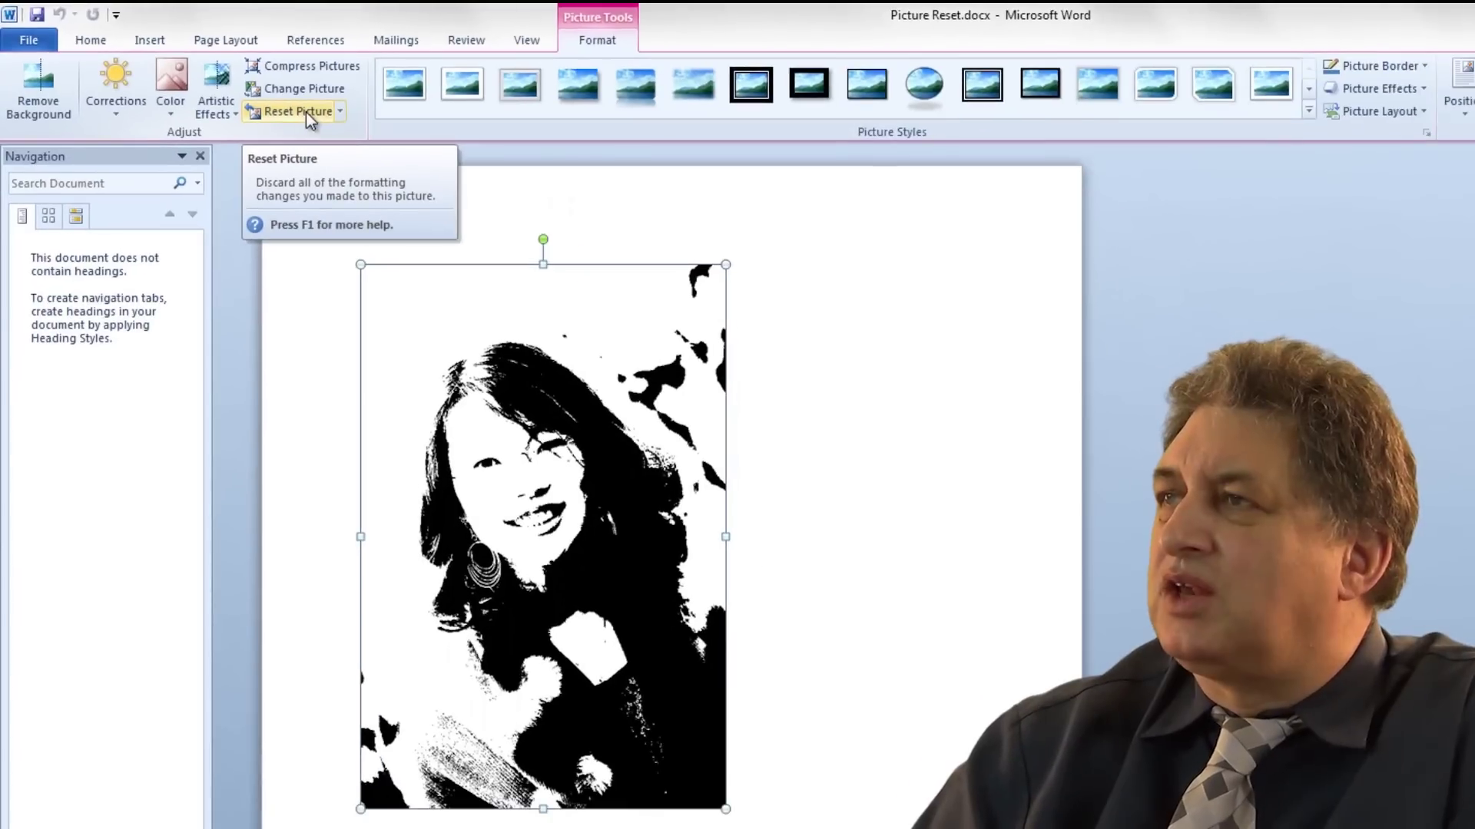
pyautogui.click(306, 112)
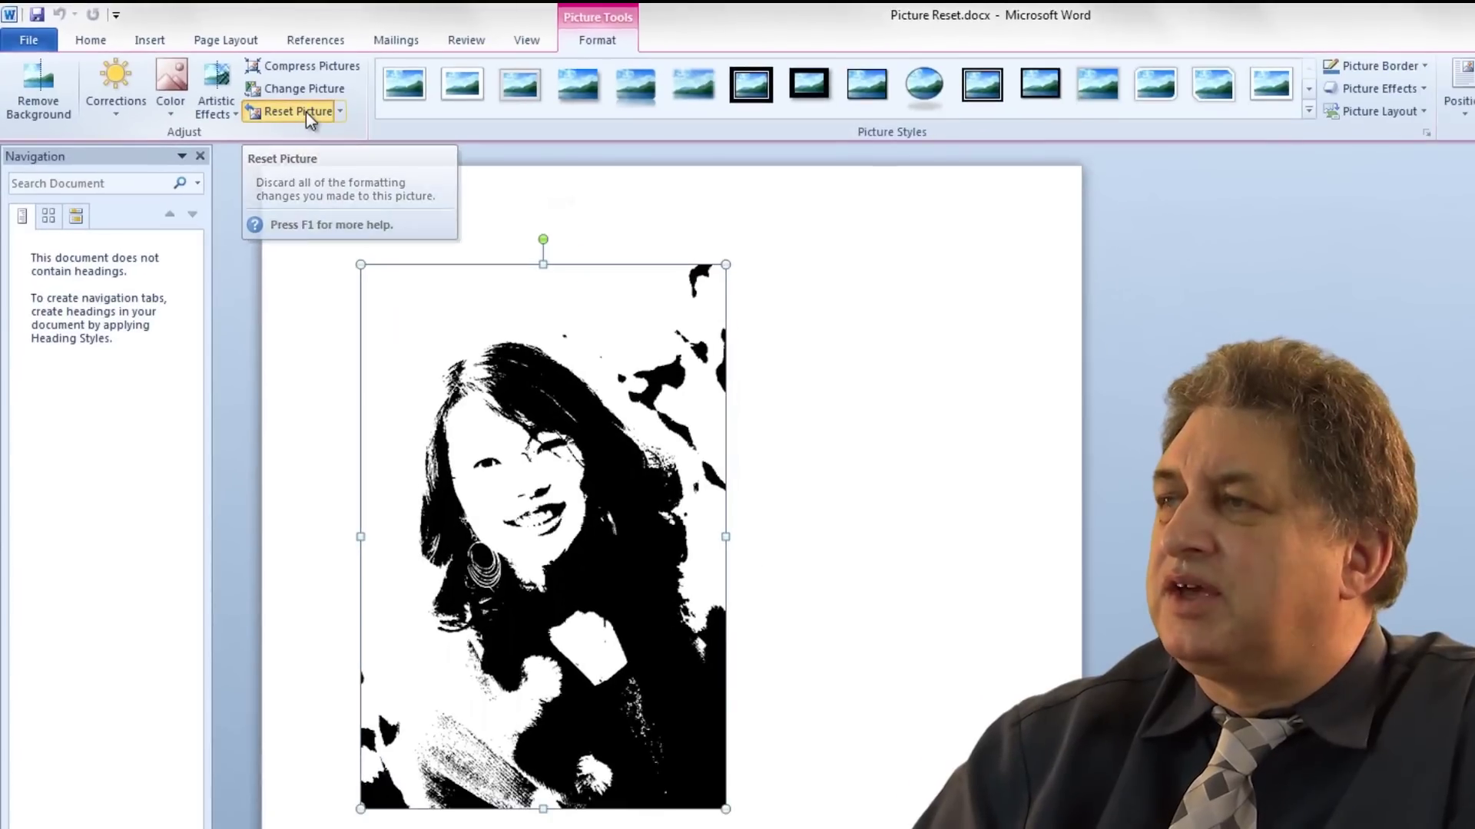
pyautogui.click(811, 426)
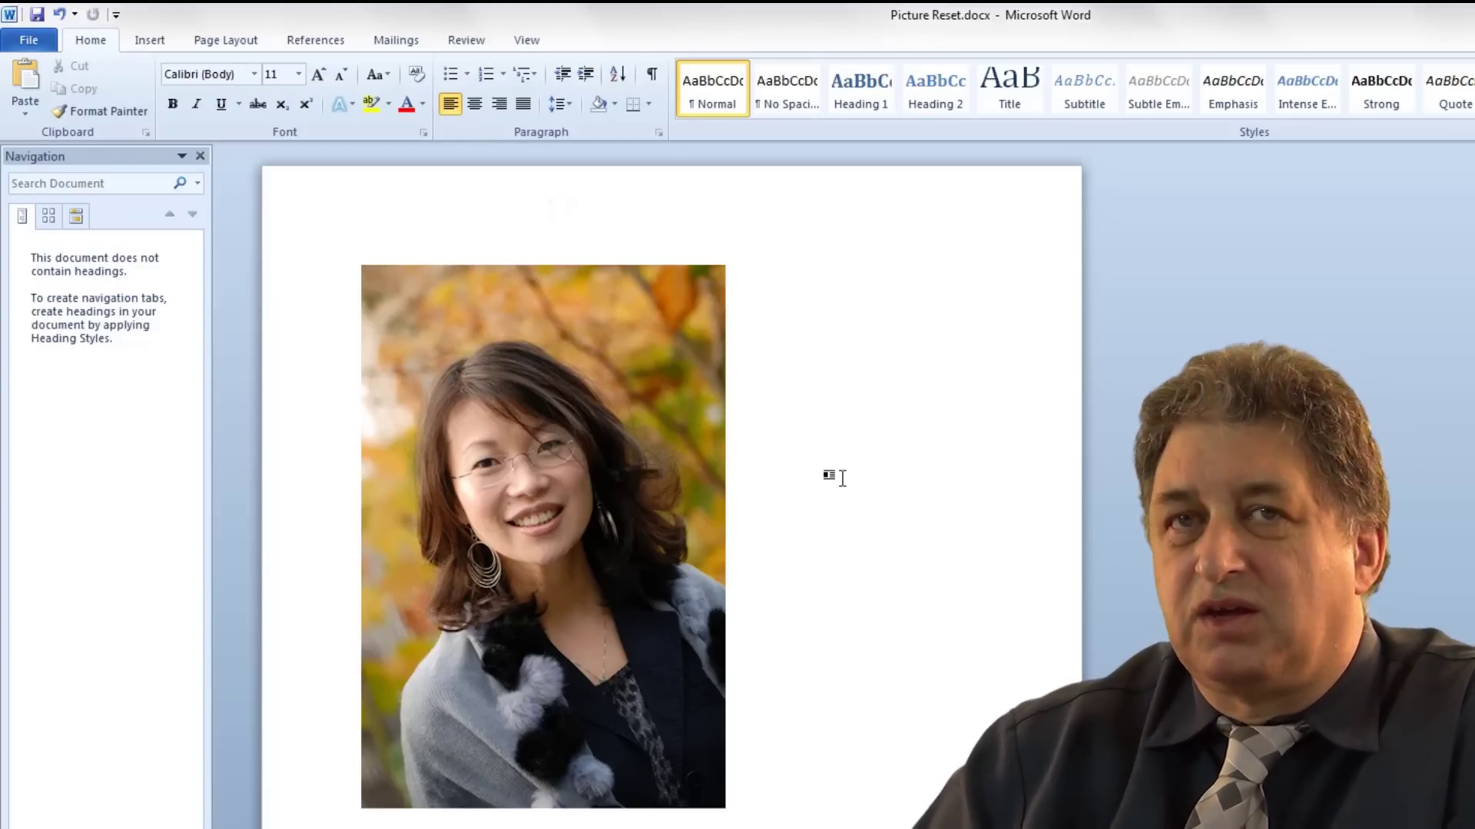
pyautogui.click(56, 14)
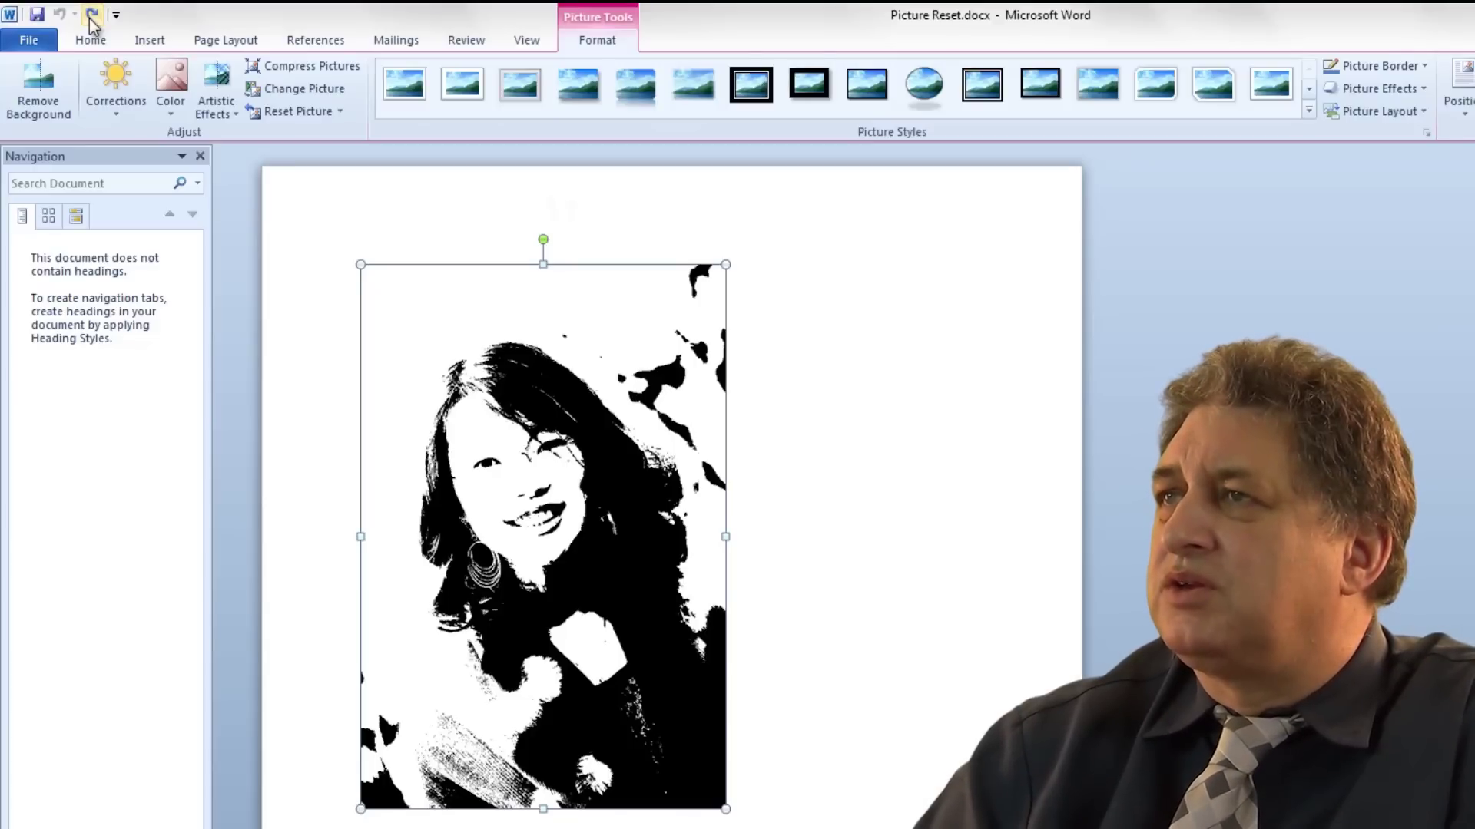
pyautogui.click(305, 112)
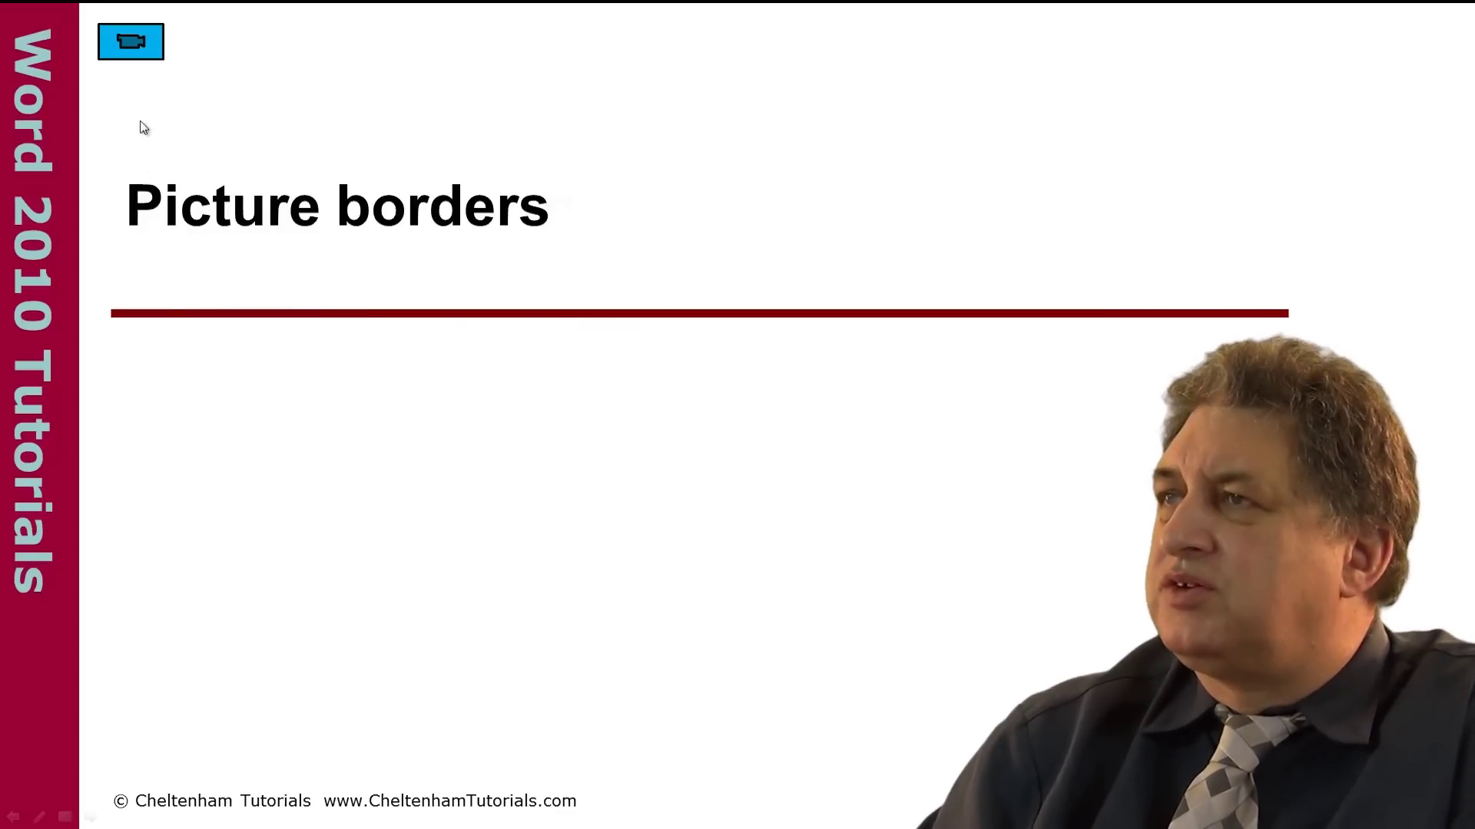
# - Open Picture Border.docx from the Picture borders slide, and apply a thin black border to the dove picture
pyautogui.click(131, 41)
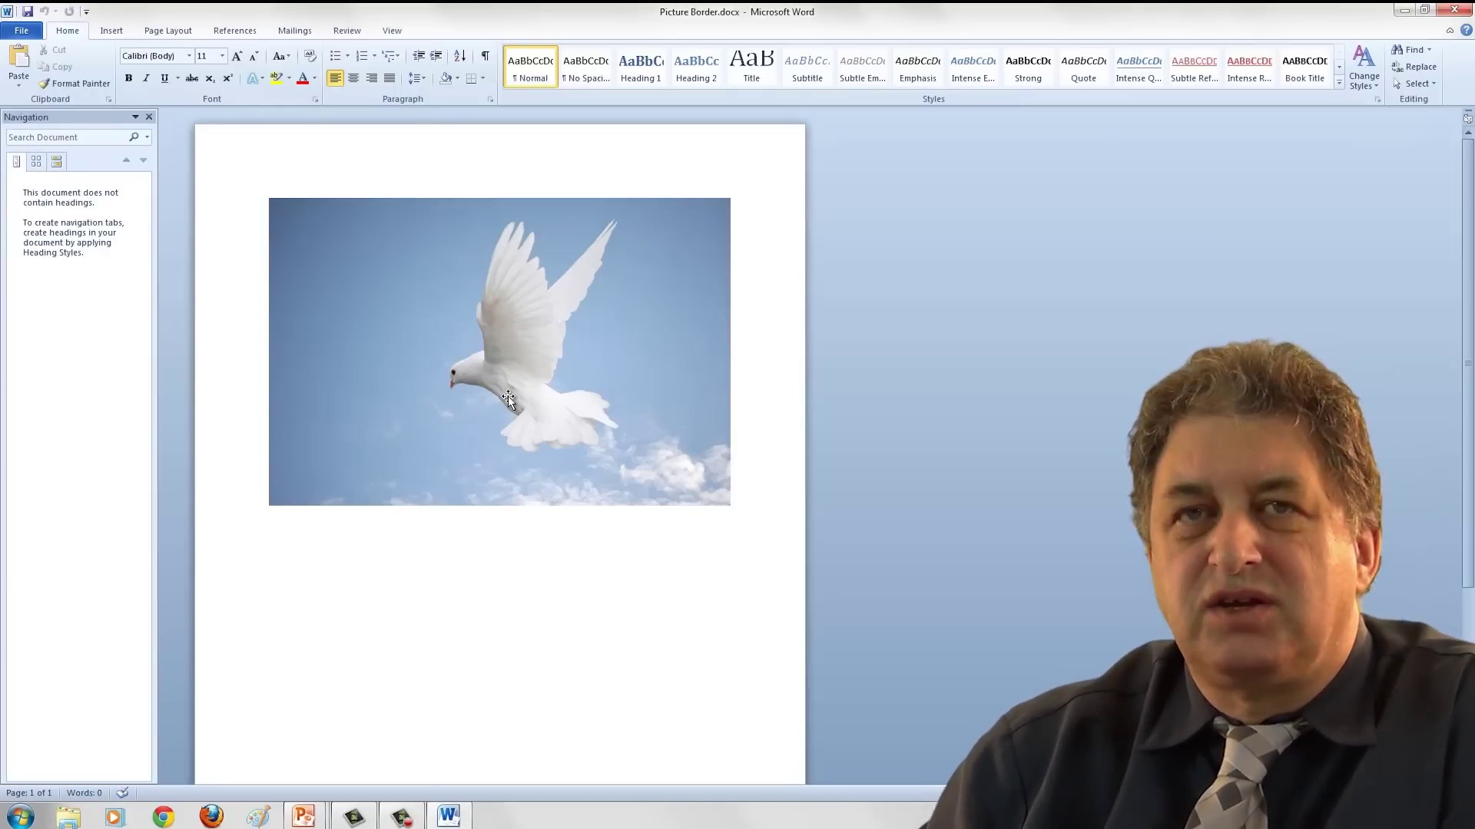
pyautogui.doubleClick(509, 395)
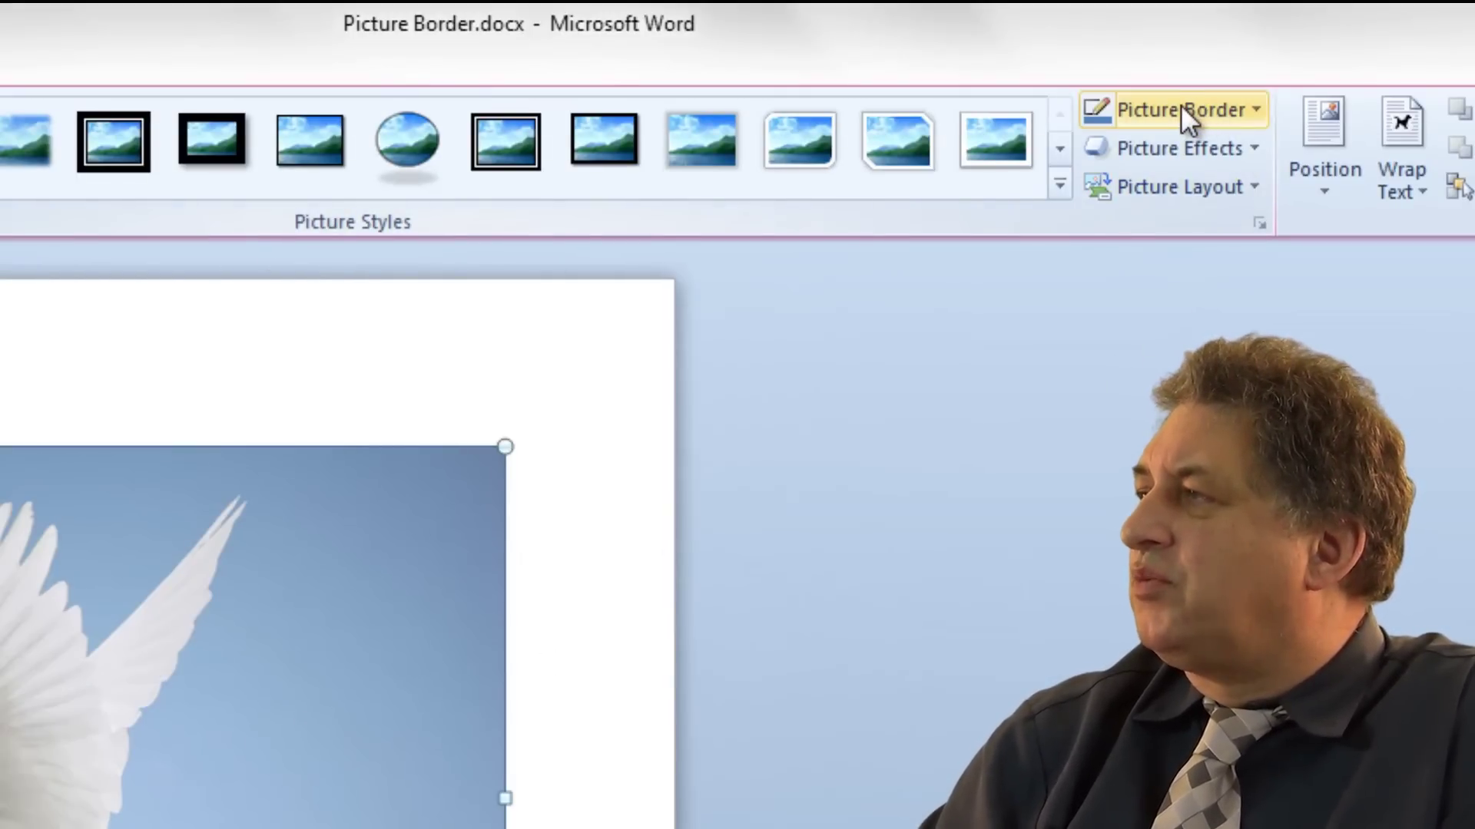
pyautogui.click(1257, 110)
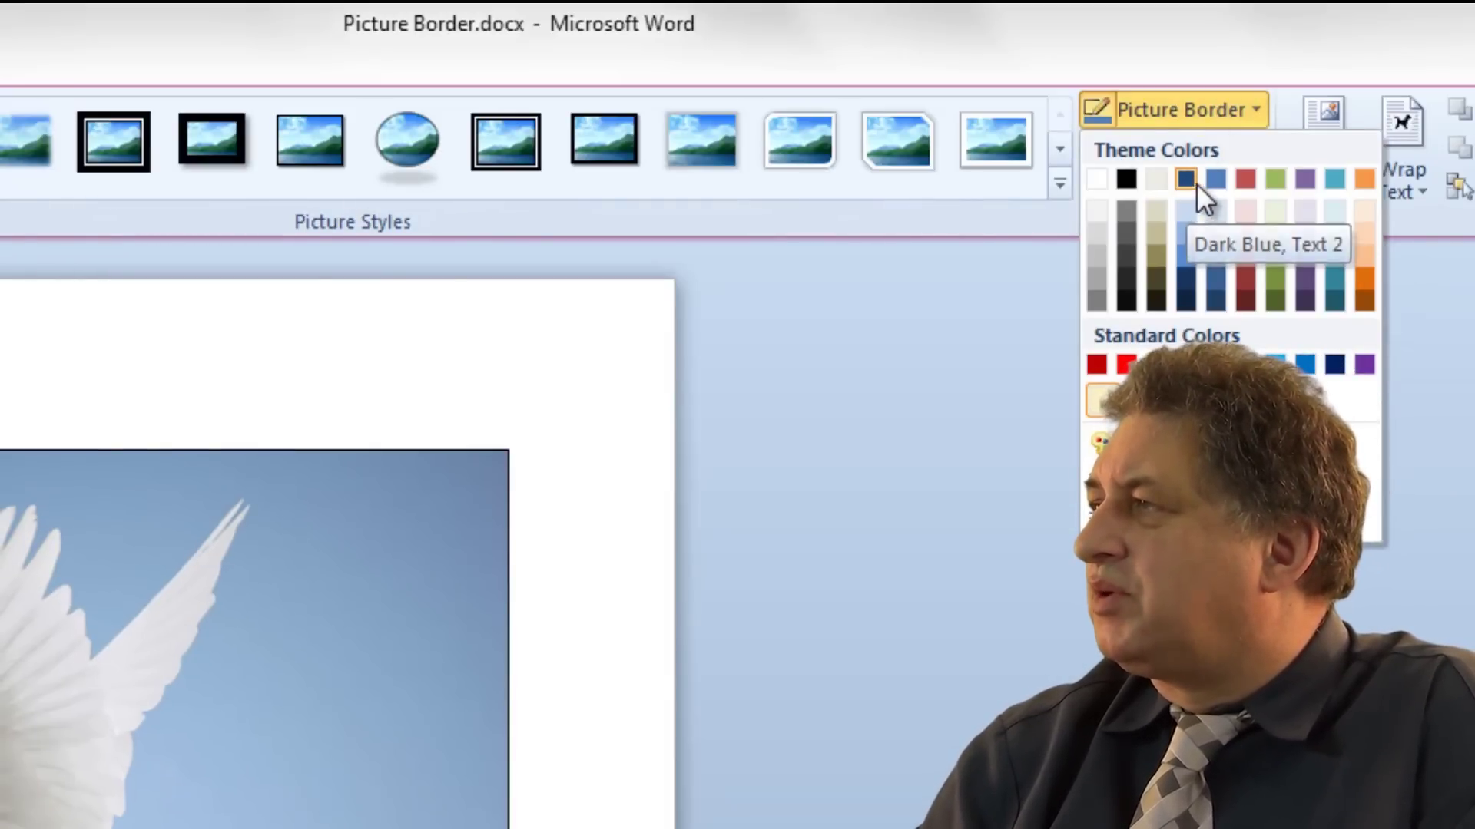
pyautogui.click(1248, 280)
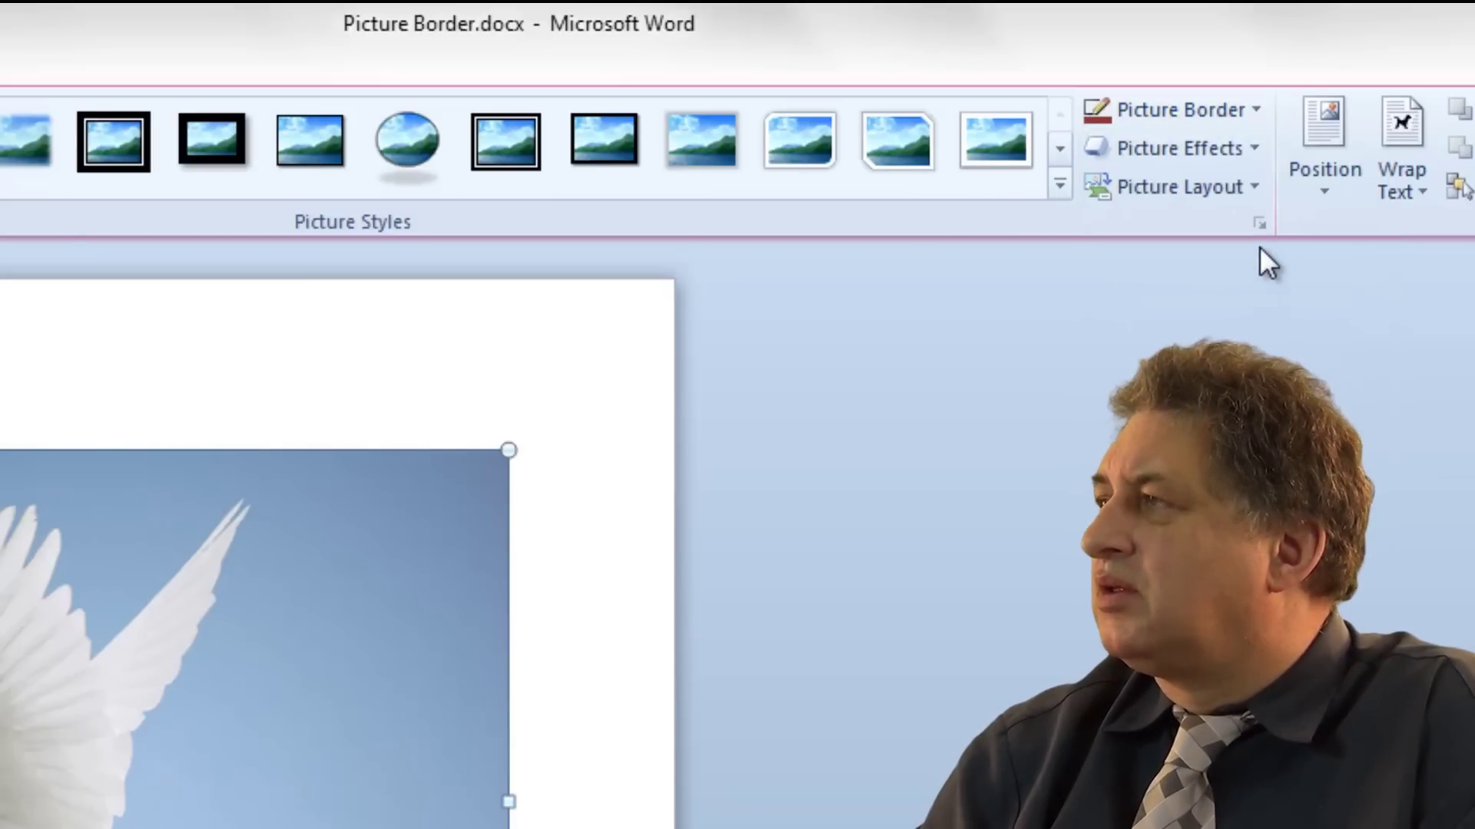
# - Set the dove picture's border weight to 6 pt and its color to the standard red
pyautogui.click(1252, 107)
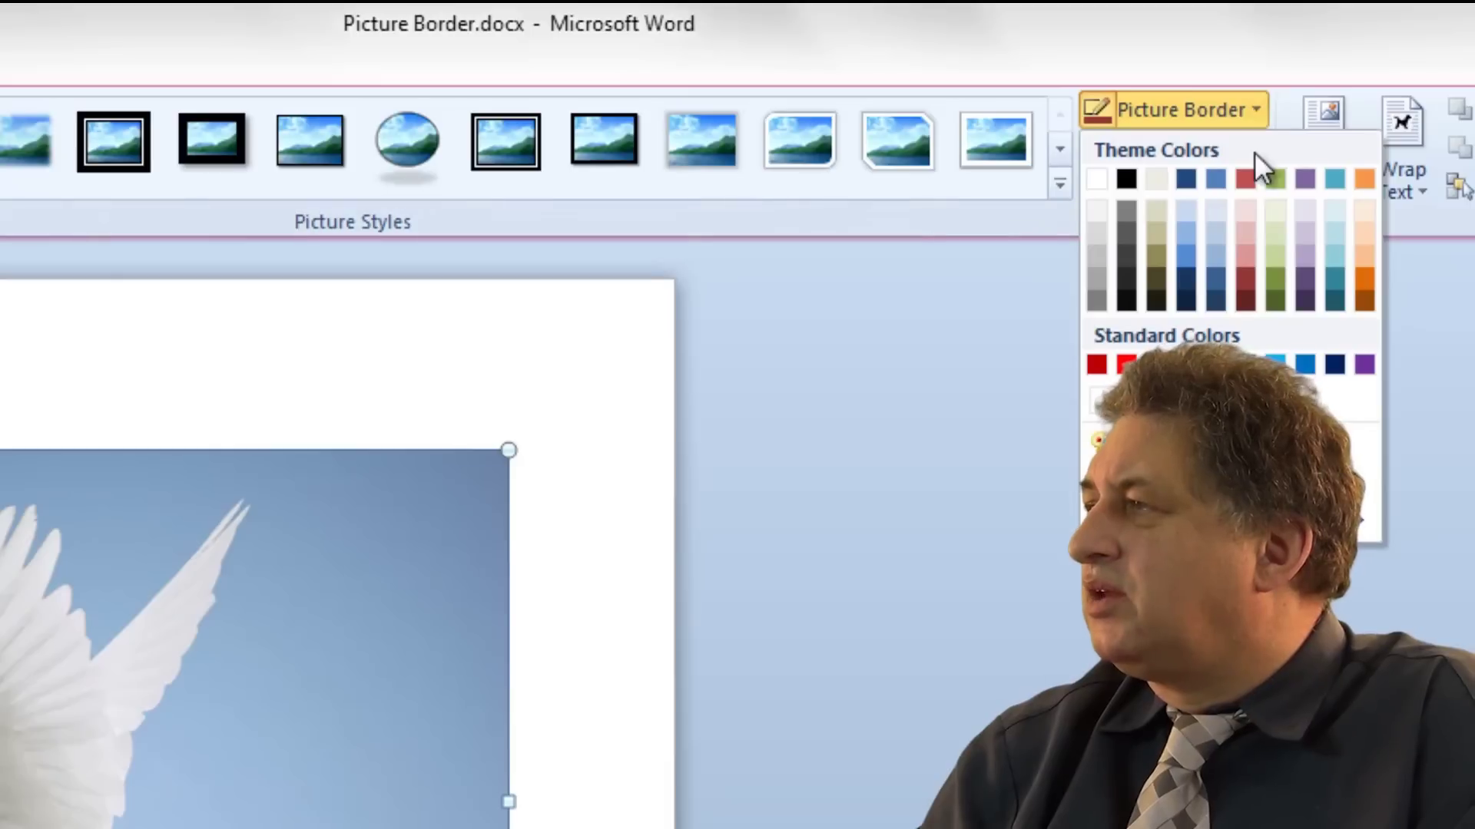
pyautogui.moveTo(1329, 483)
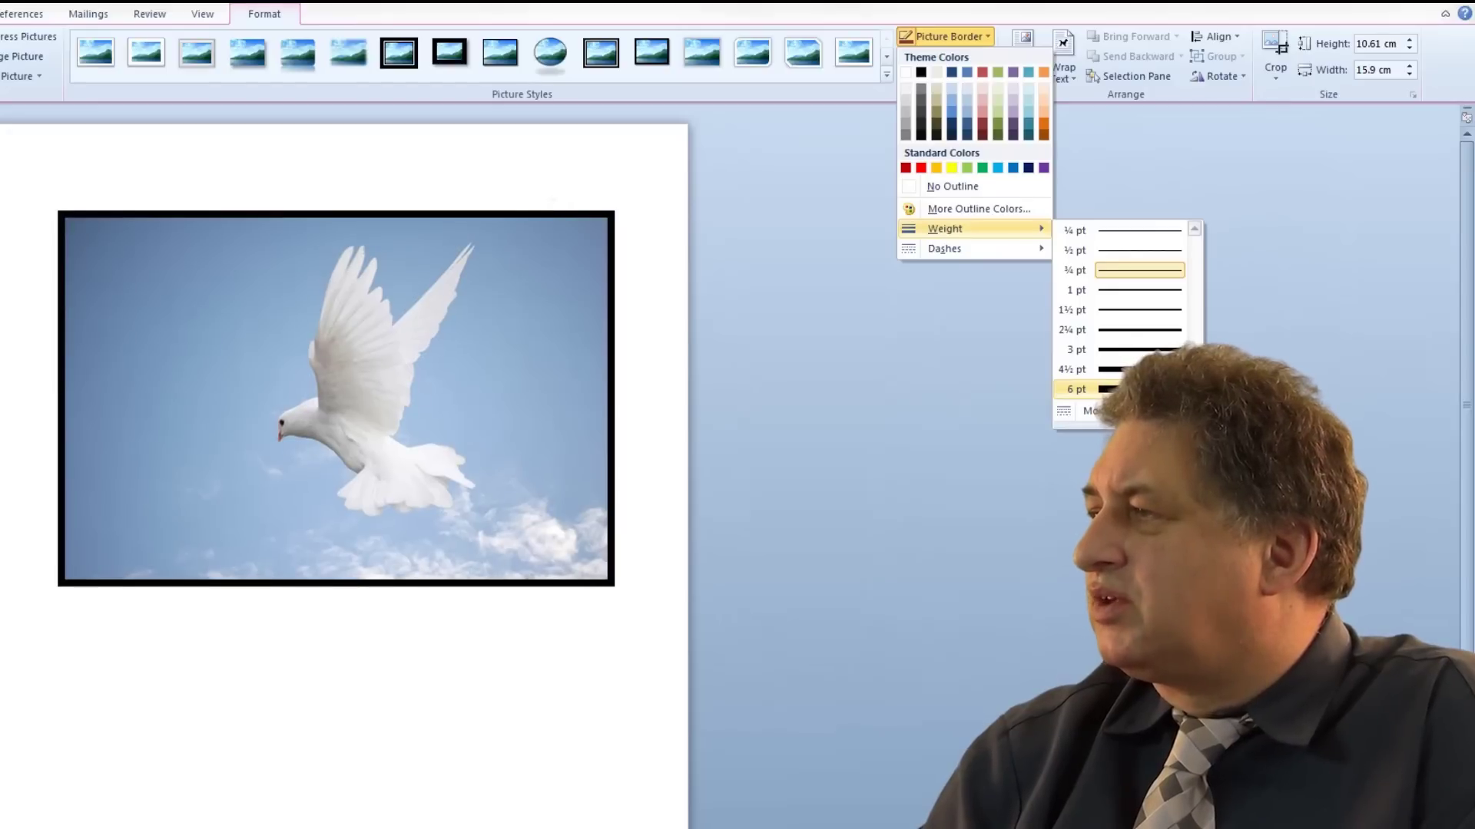
pyautogui.click(1117, 389)
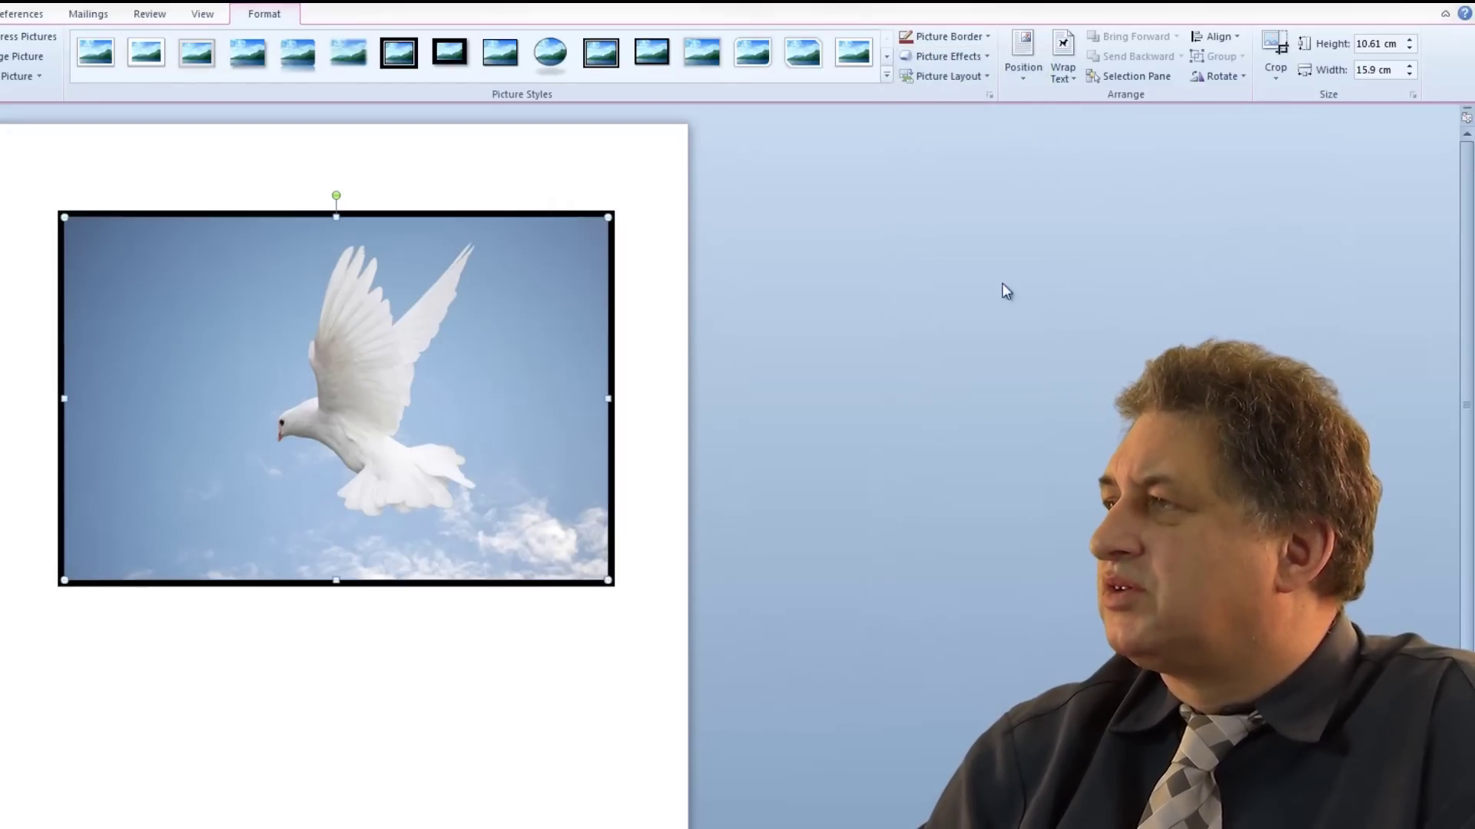
pyautogui.click(979, 38)
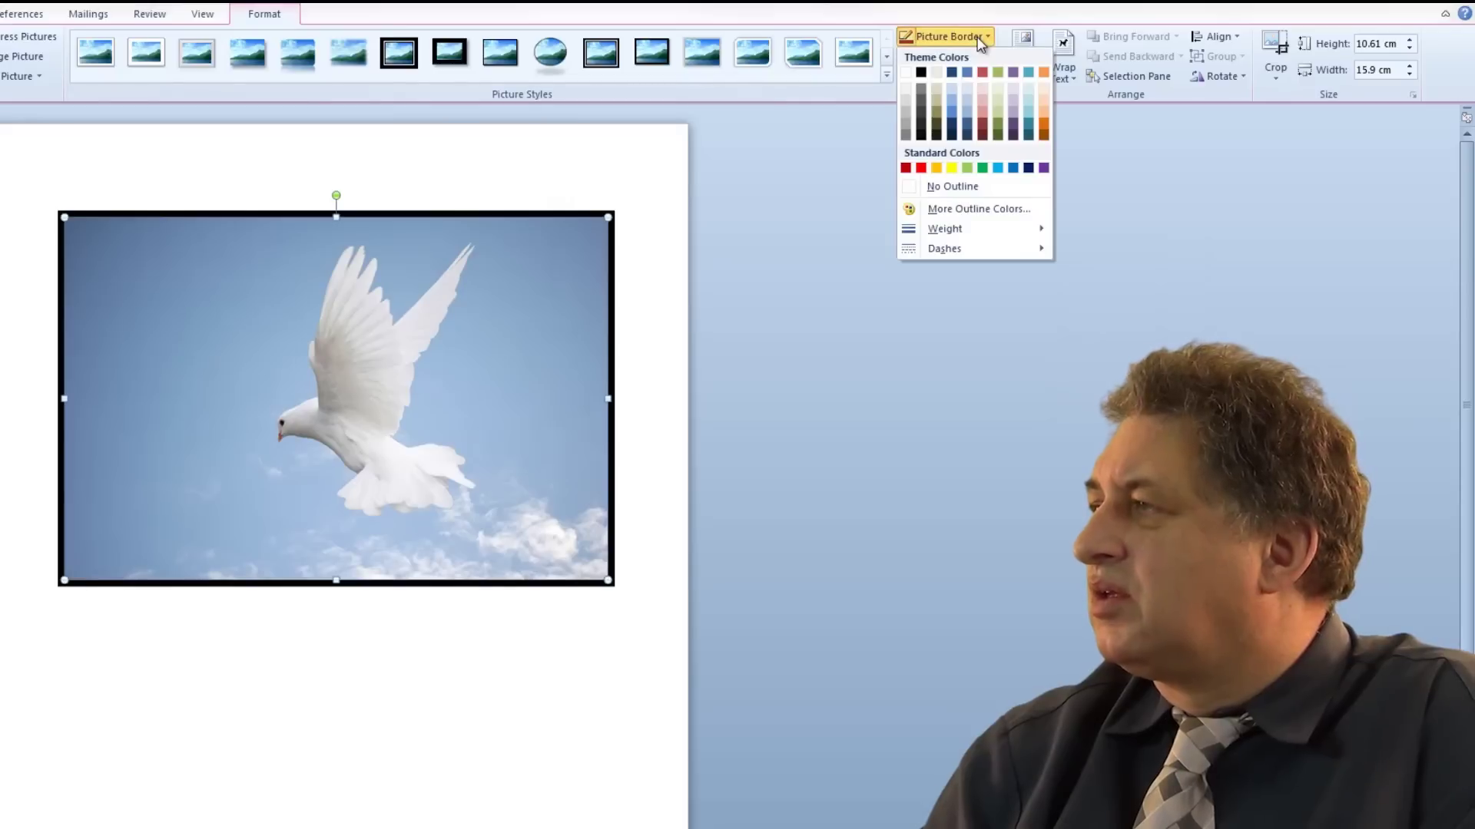
pyautogui.click(920, 168)
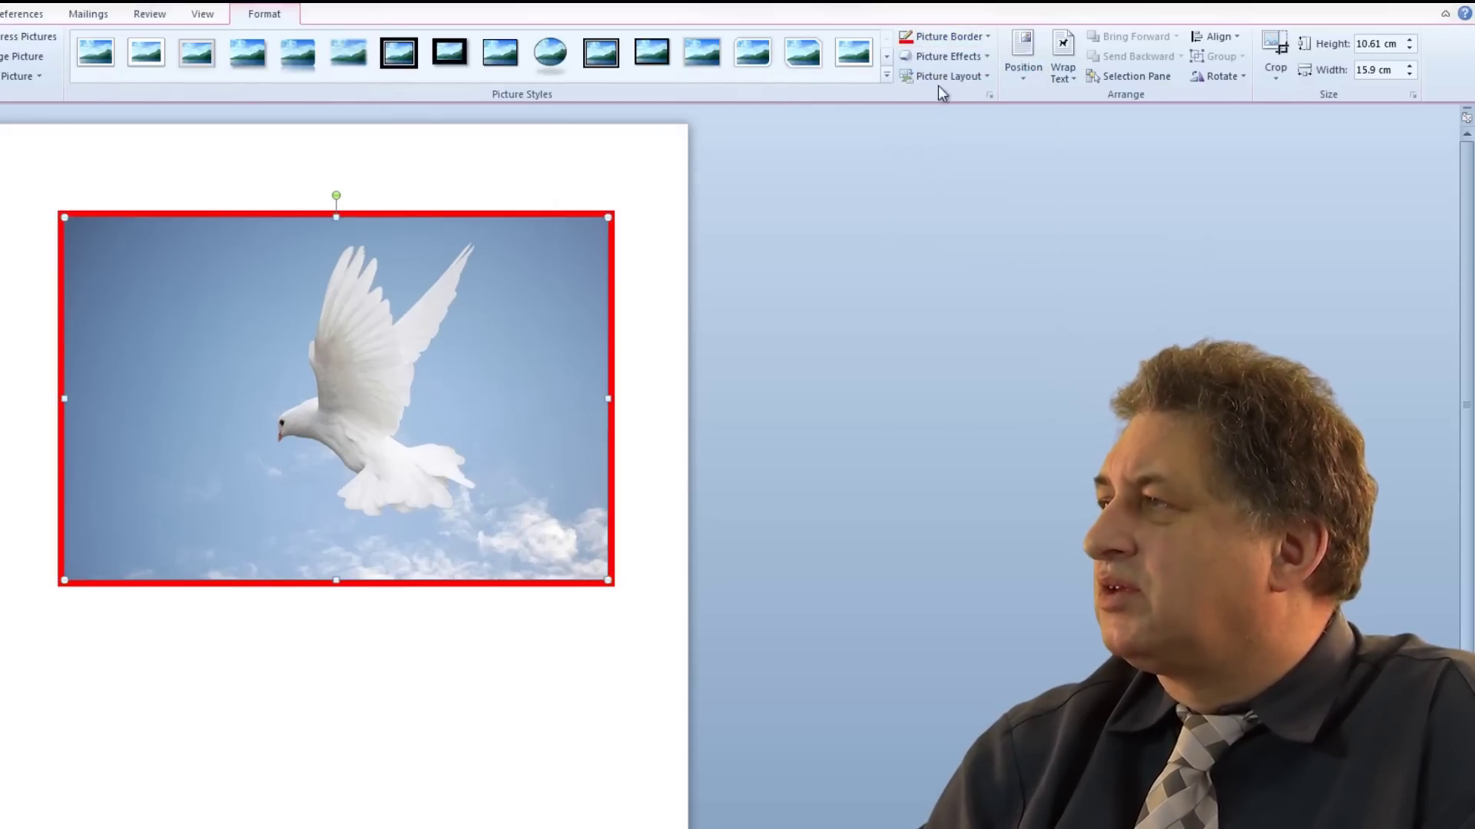
# - Change the dove picture's red border from a solid line to the Dash line style
pyautogui.click(986, 39)
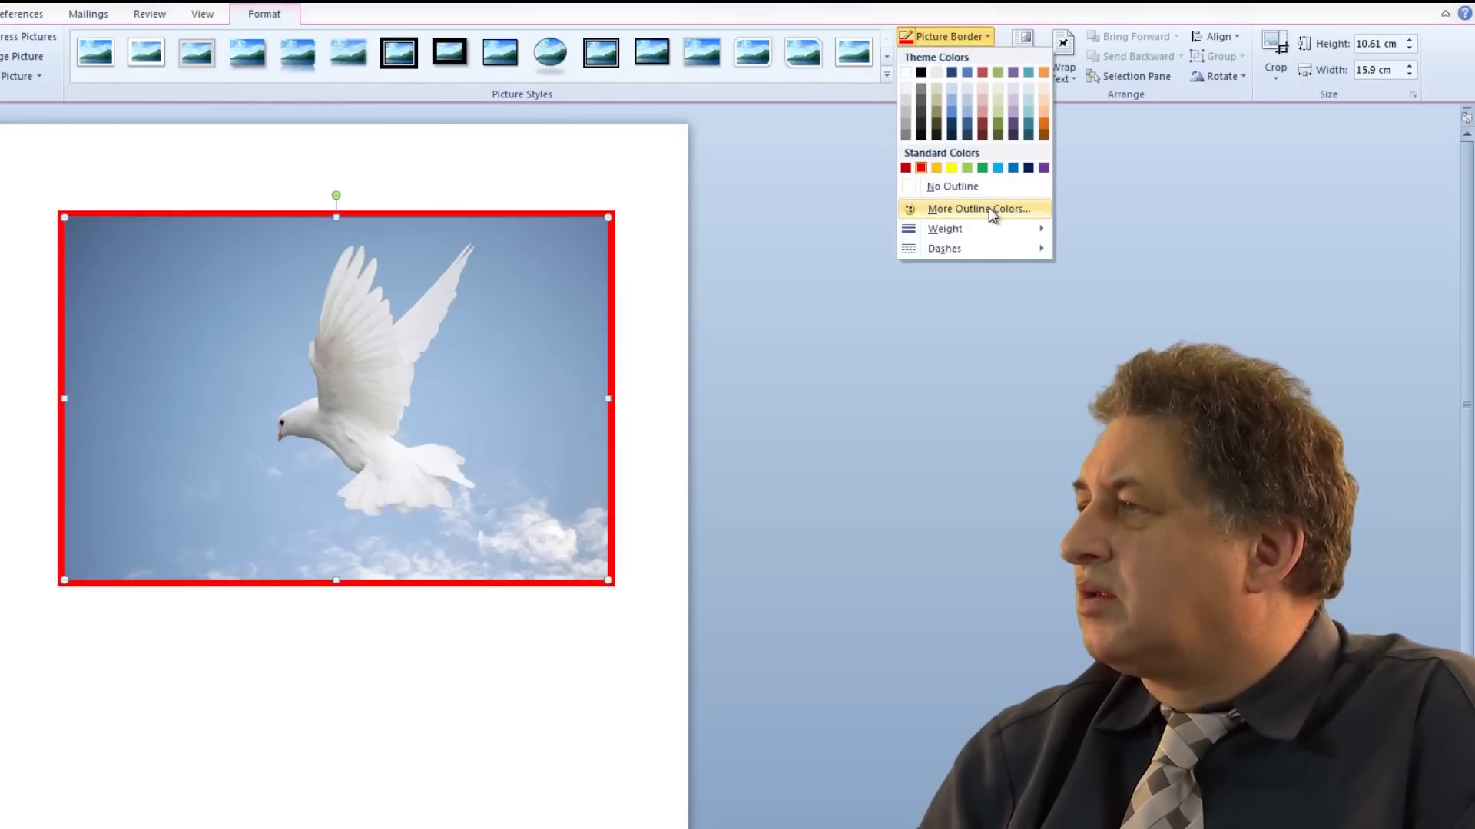
pyautogui.moveTo(985, 254)
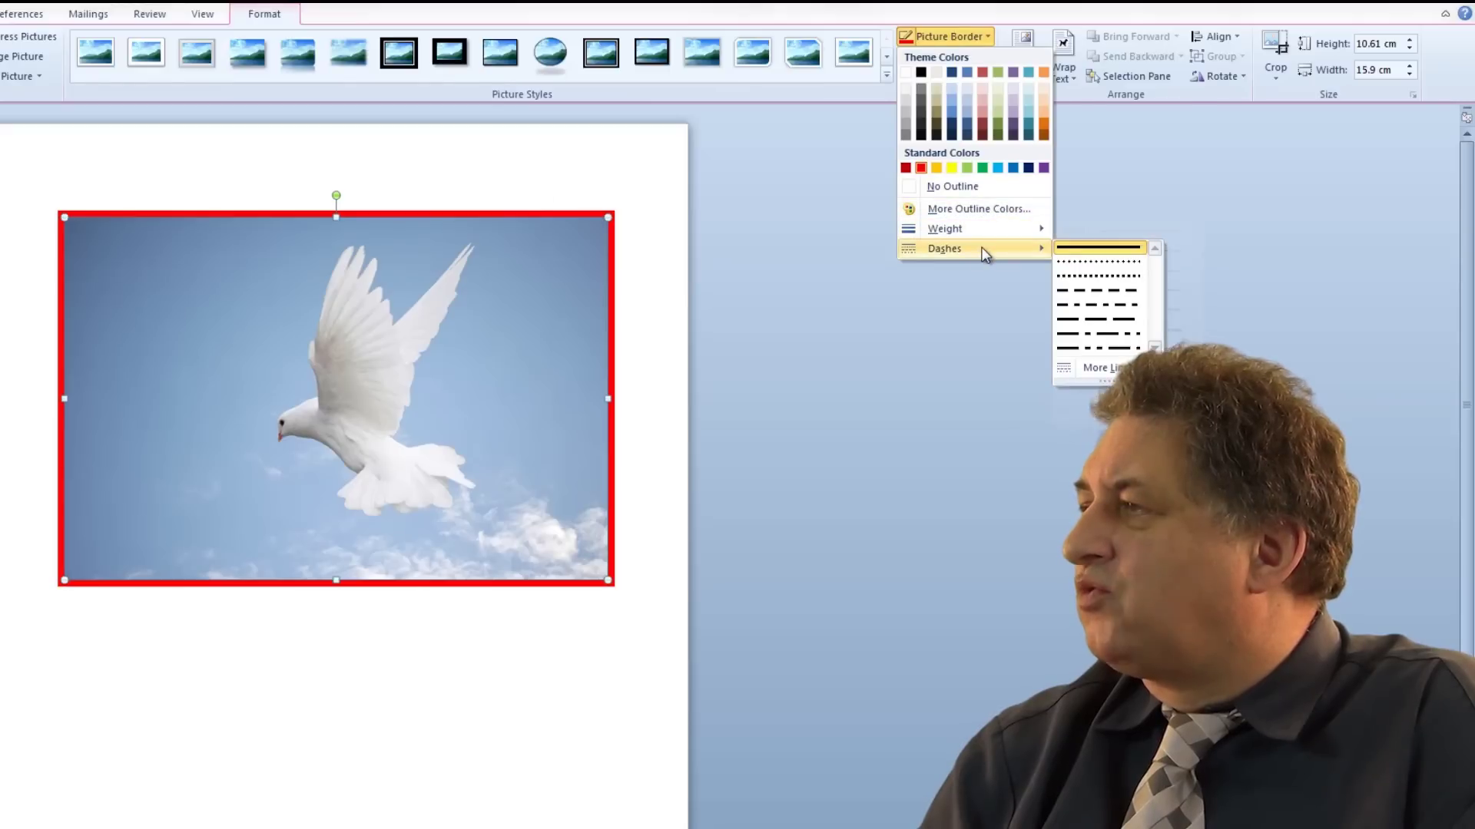
pyautogui.click(1091, 293)
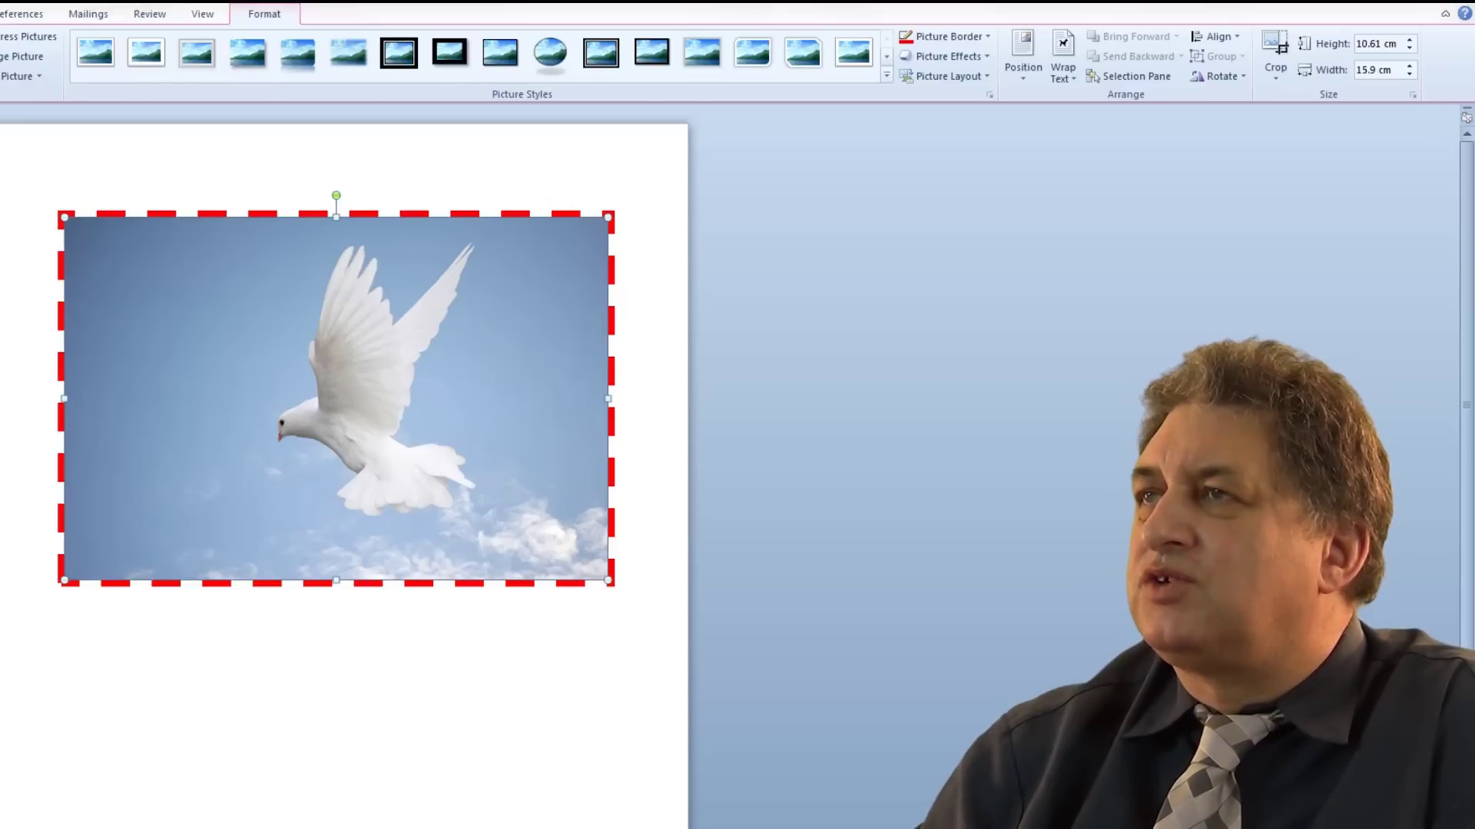
# - Undo the dash, color and weight changes made to the dove picture's border
pyautogui.hotkey('ctrl', 'z')
pyautogui.hotkey('ctrl', 'z')
pyautogui.hotkey('ctrl', 'z')
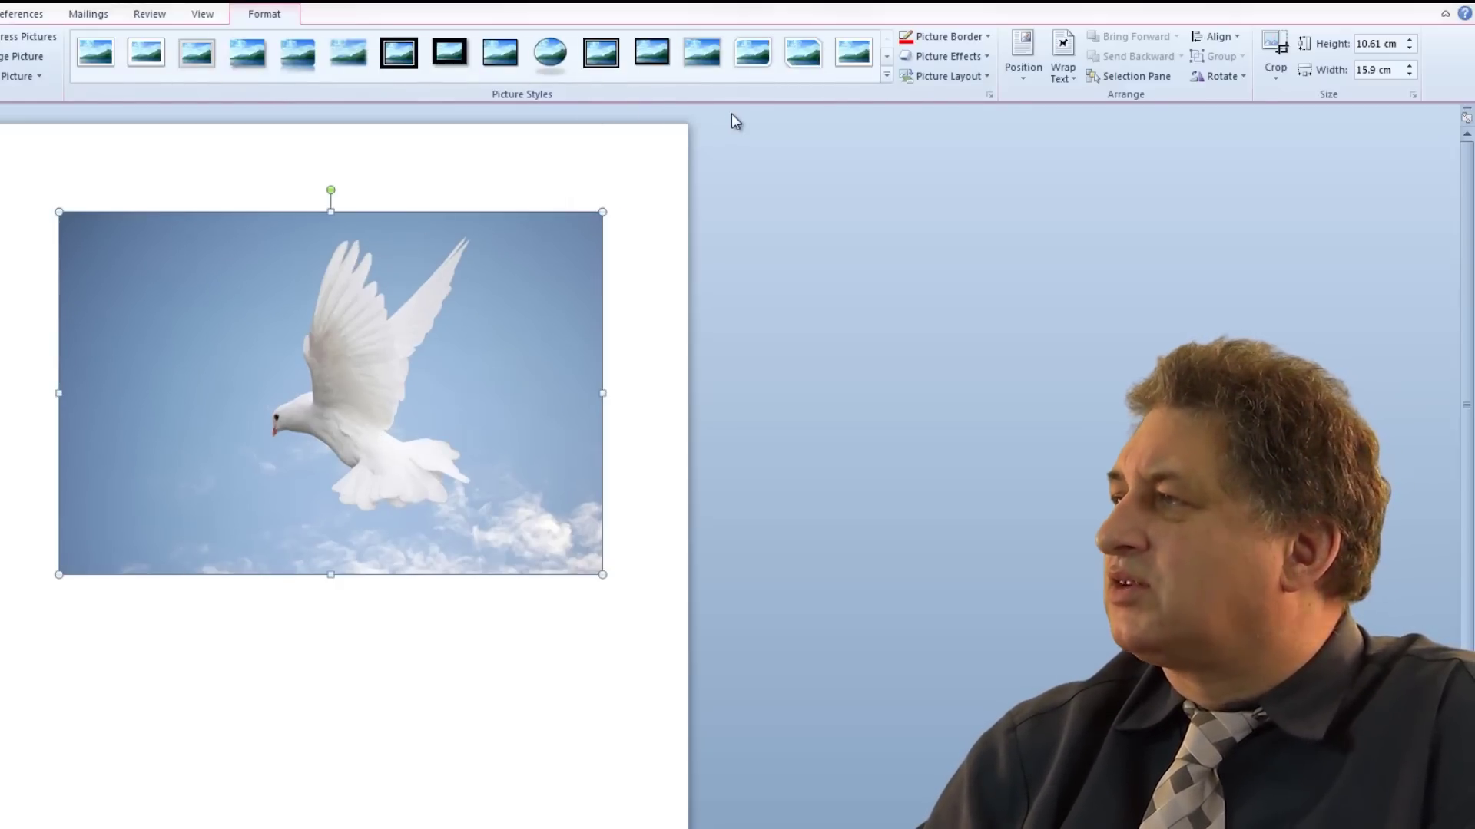
# - Set the dove picture's border weight to 3 pt and its color to the standard purple
pyautogui.click(987, 36)
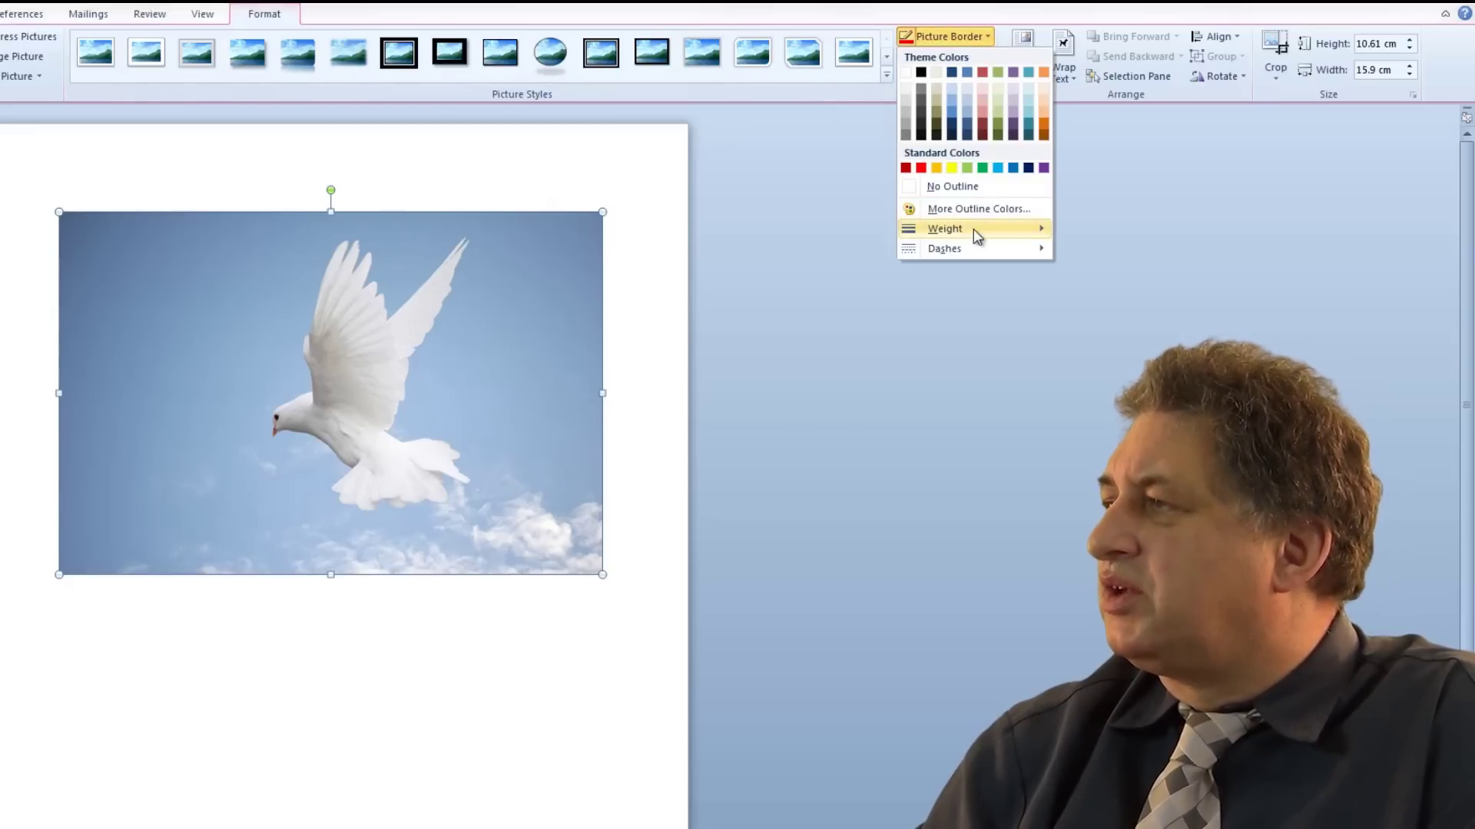
pyautogui.moveTo(974, 248)
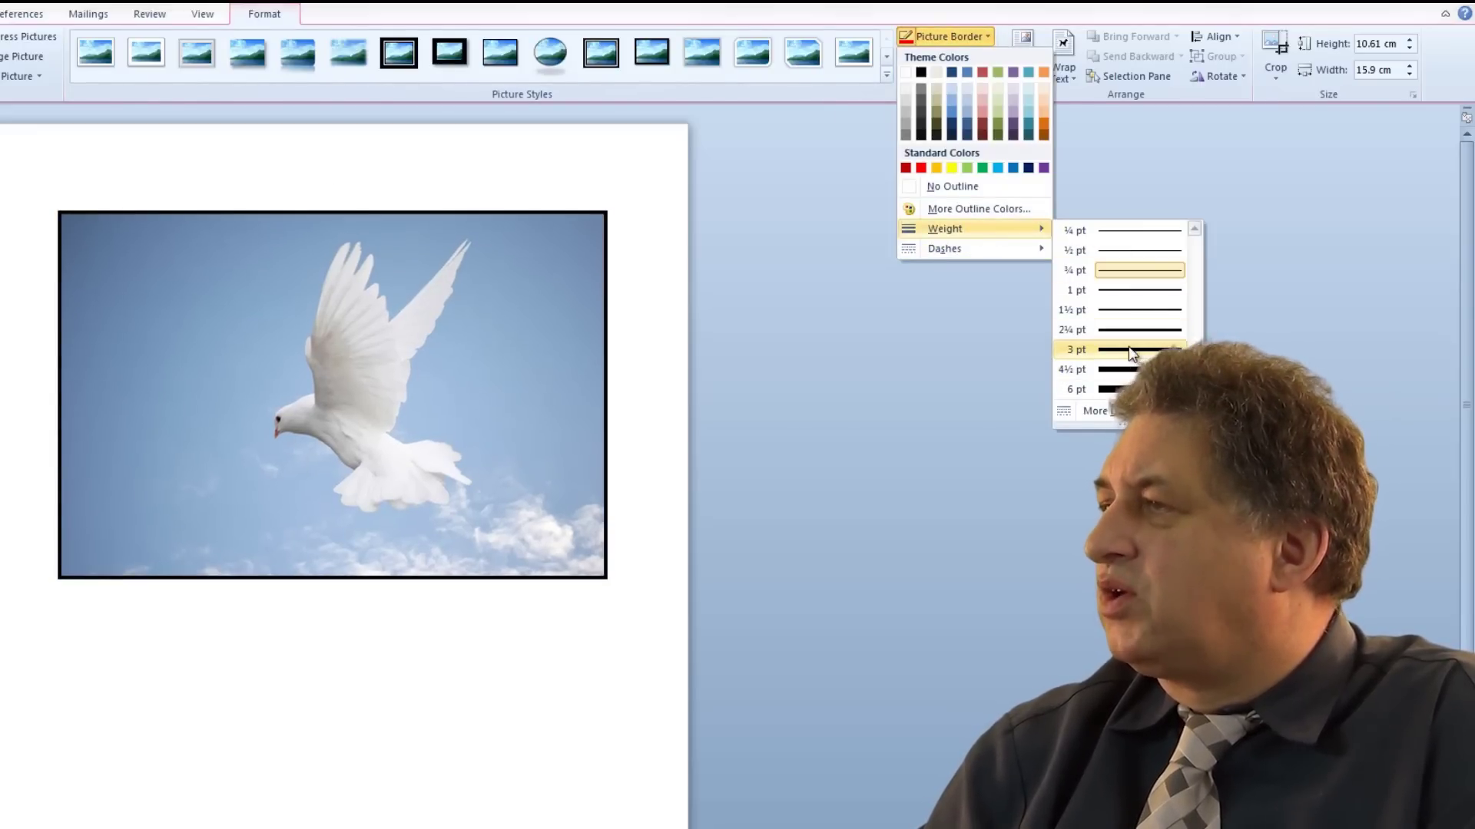
pyautogui.click(1132, 352)
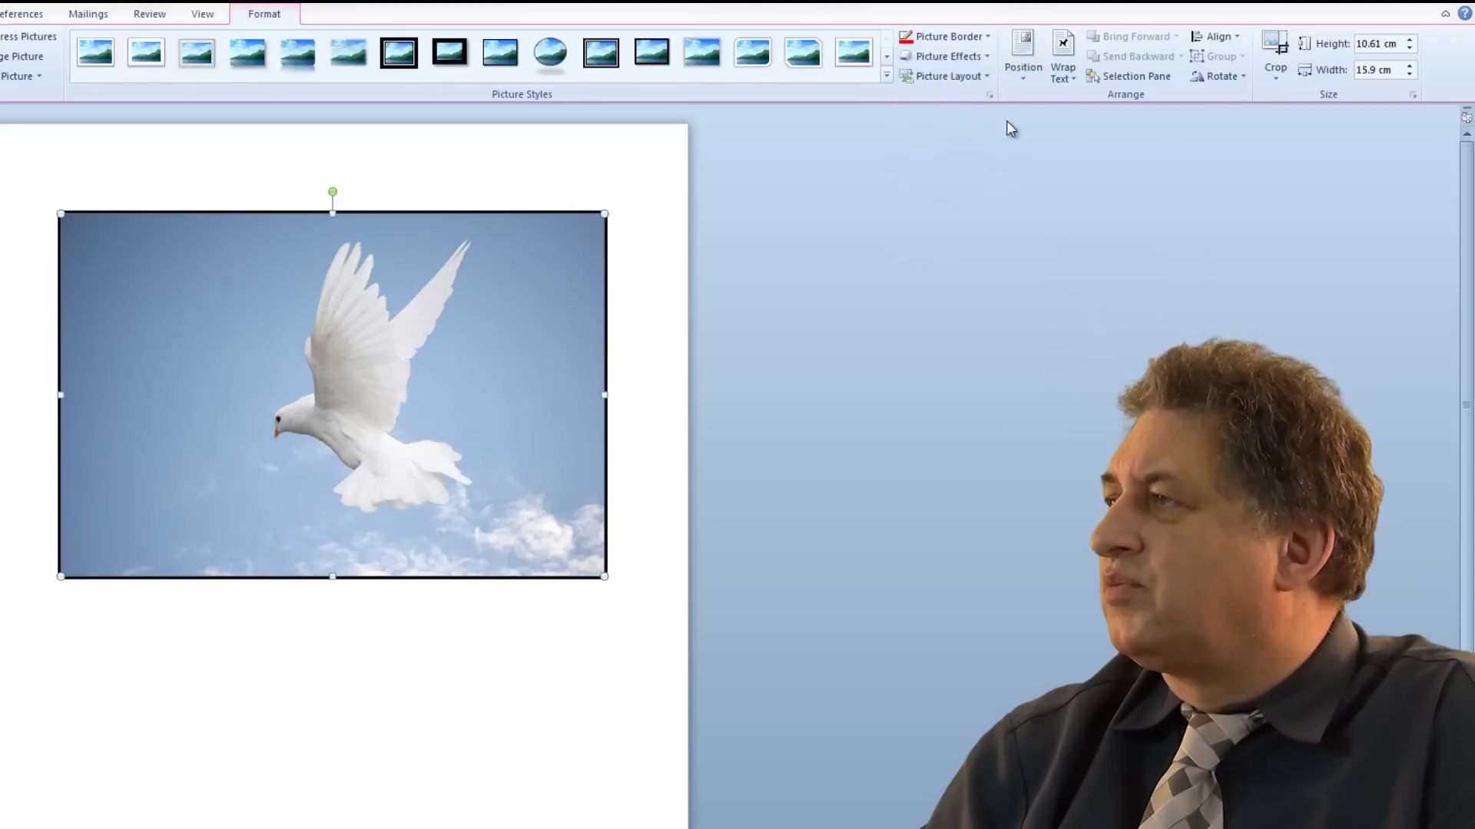
pyautogui.click(984, 35)
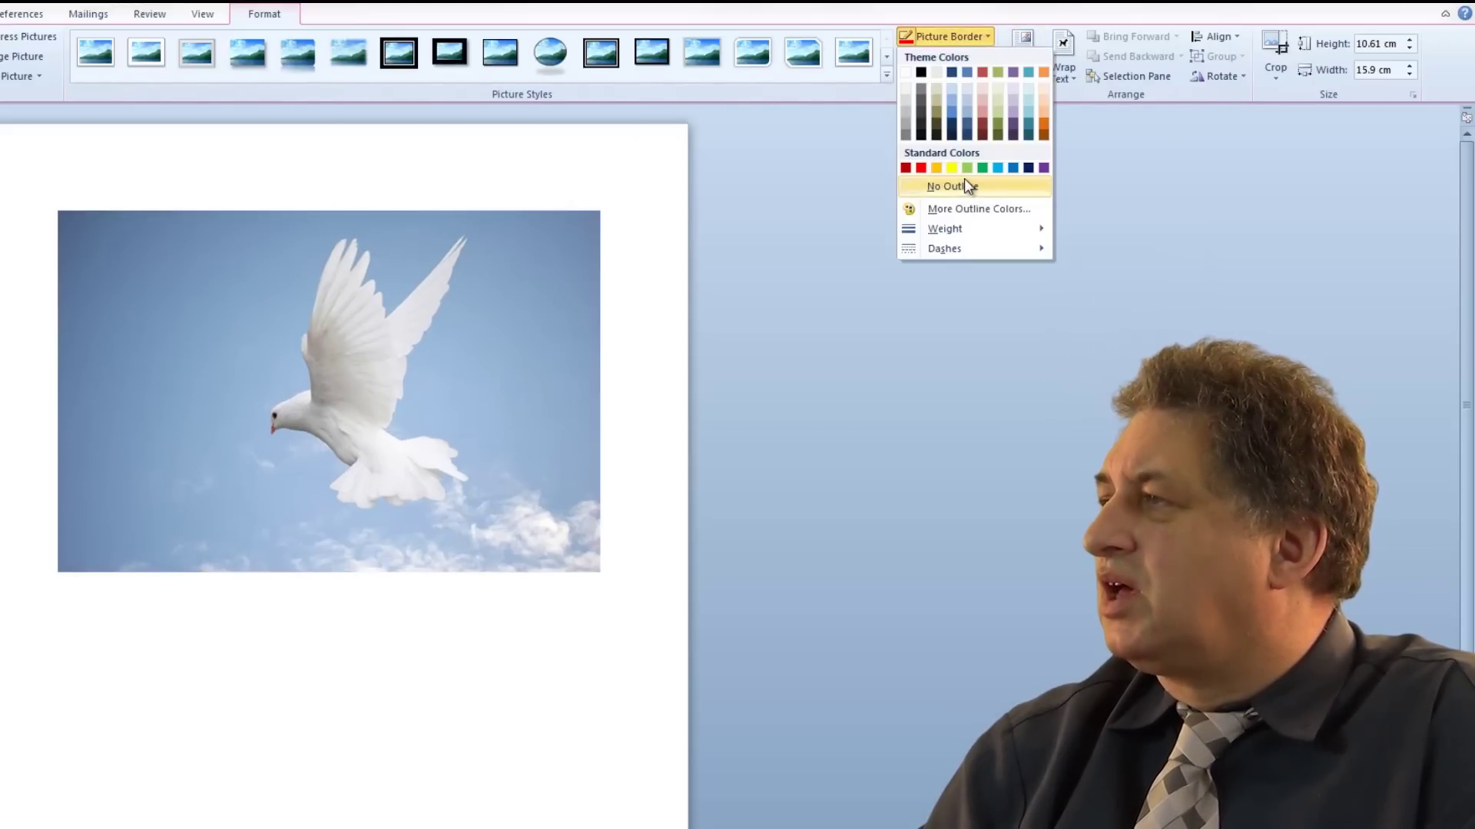
pyautogui.click(1043, 169)
# - Apply the Square Dot line style to the dove picture's purple border
pyautogui.click(988, 37)
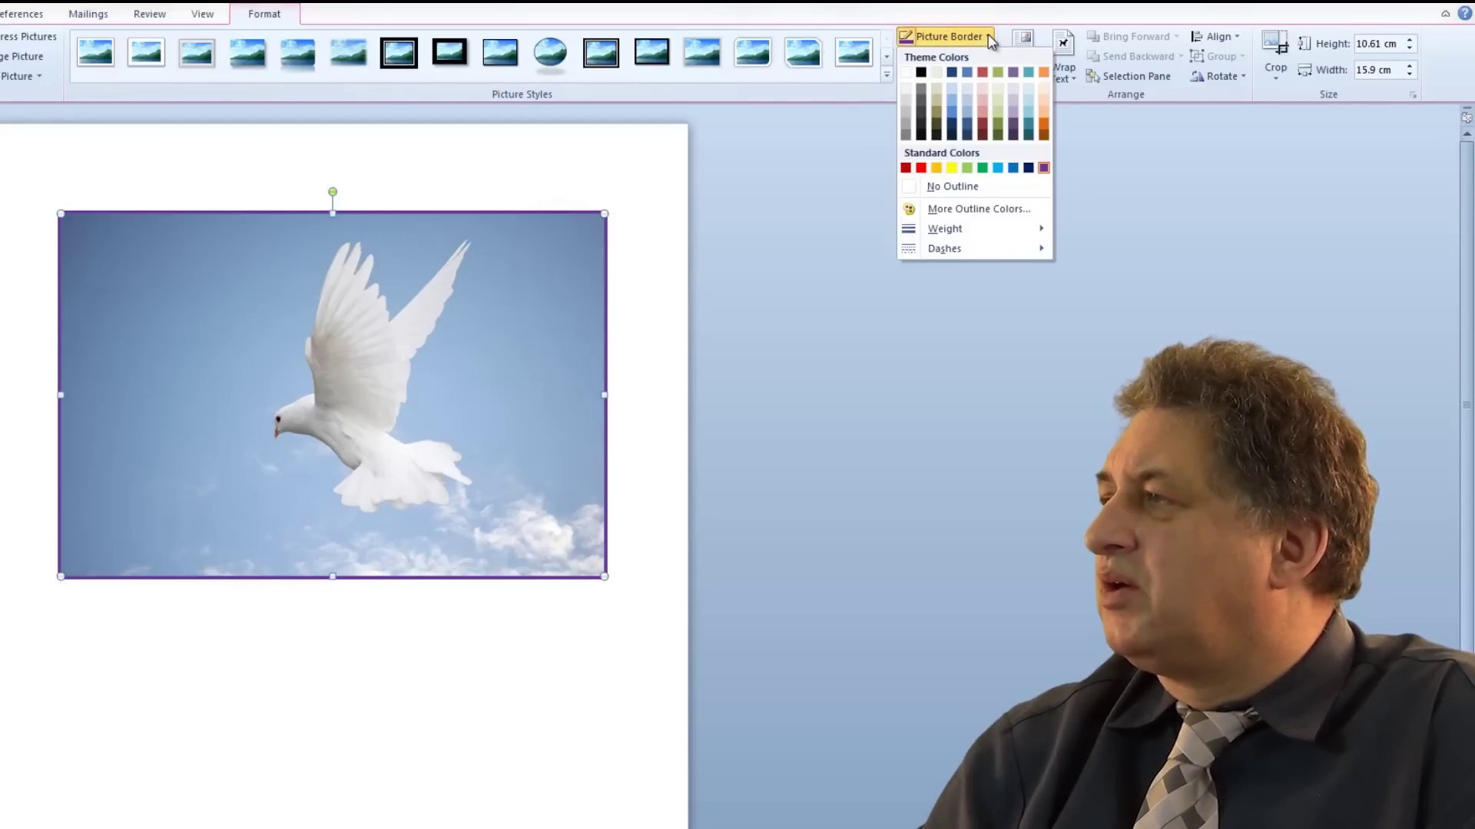
pyautogui.moveTo(1006, 250)
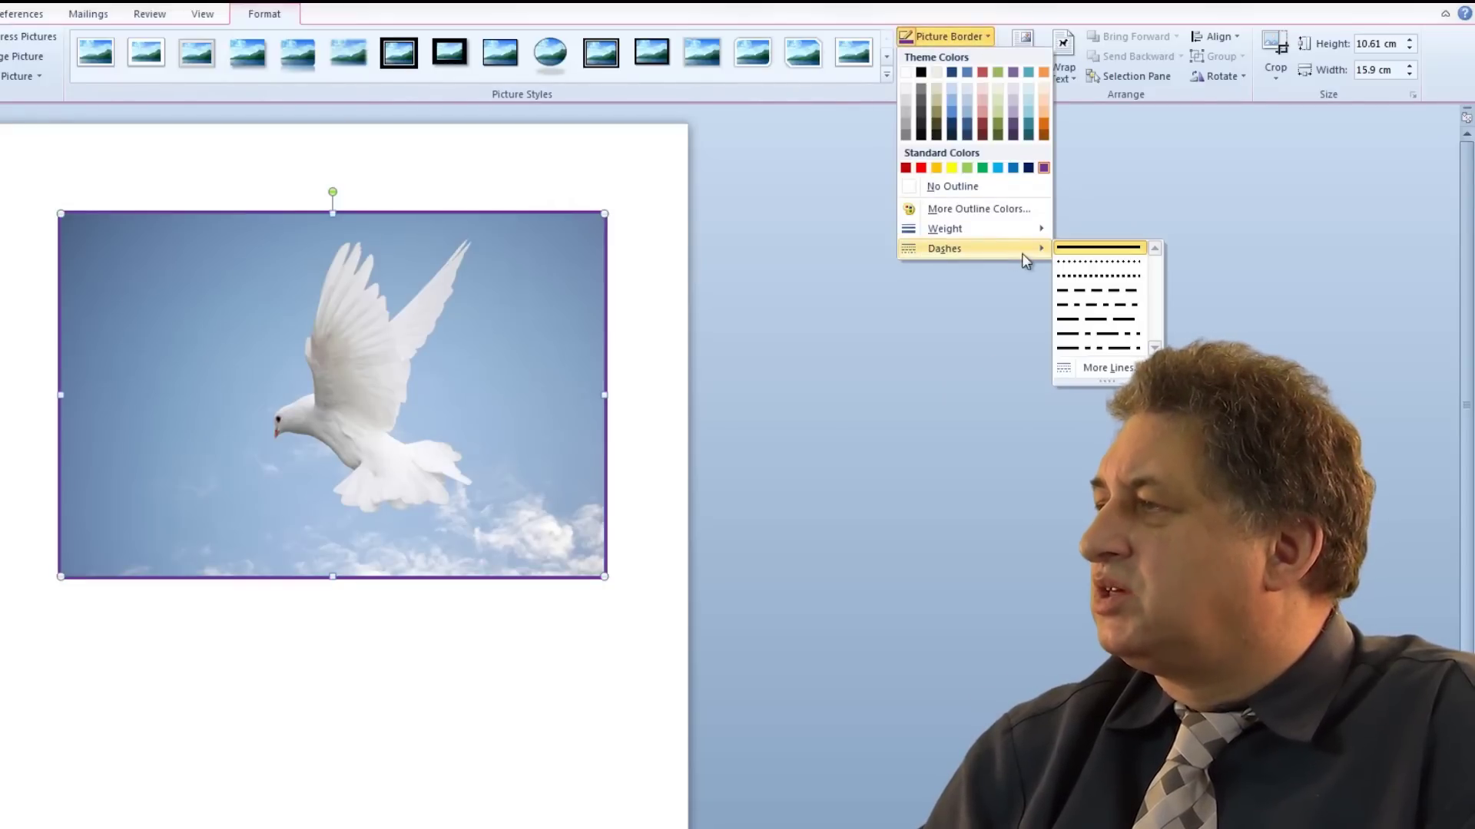
pyautogui.click(1092, 280)
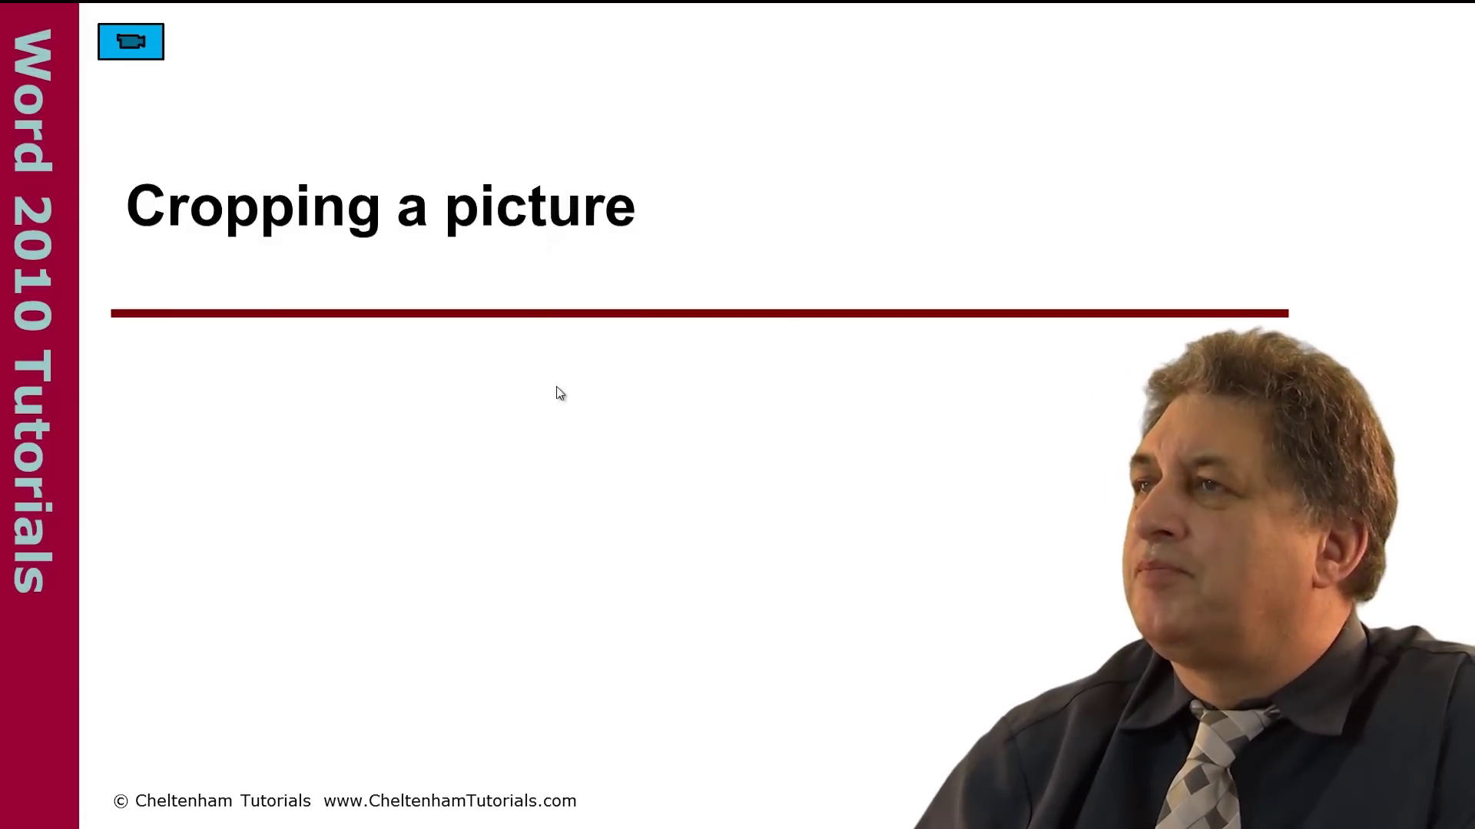
# - Open Picture Cropping.docx from the Cropping a picture slide, and start cropping the picture of the woman on the phone
pyautogui.click(131, 42)
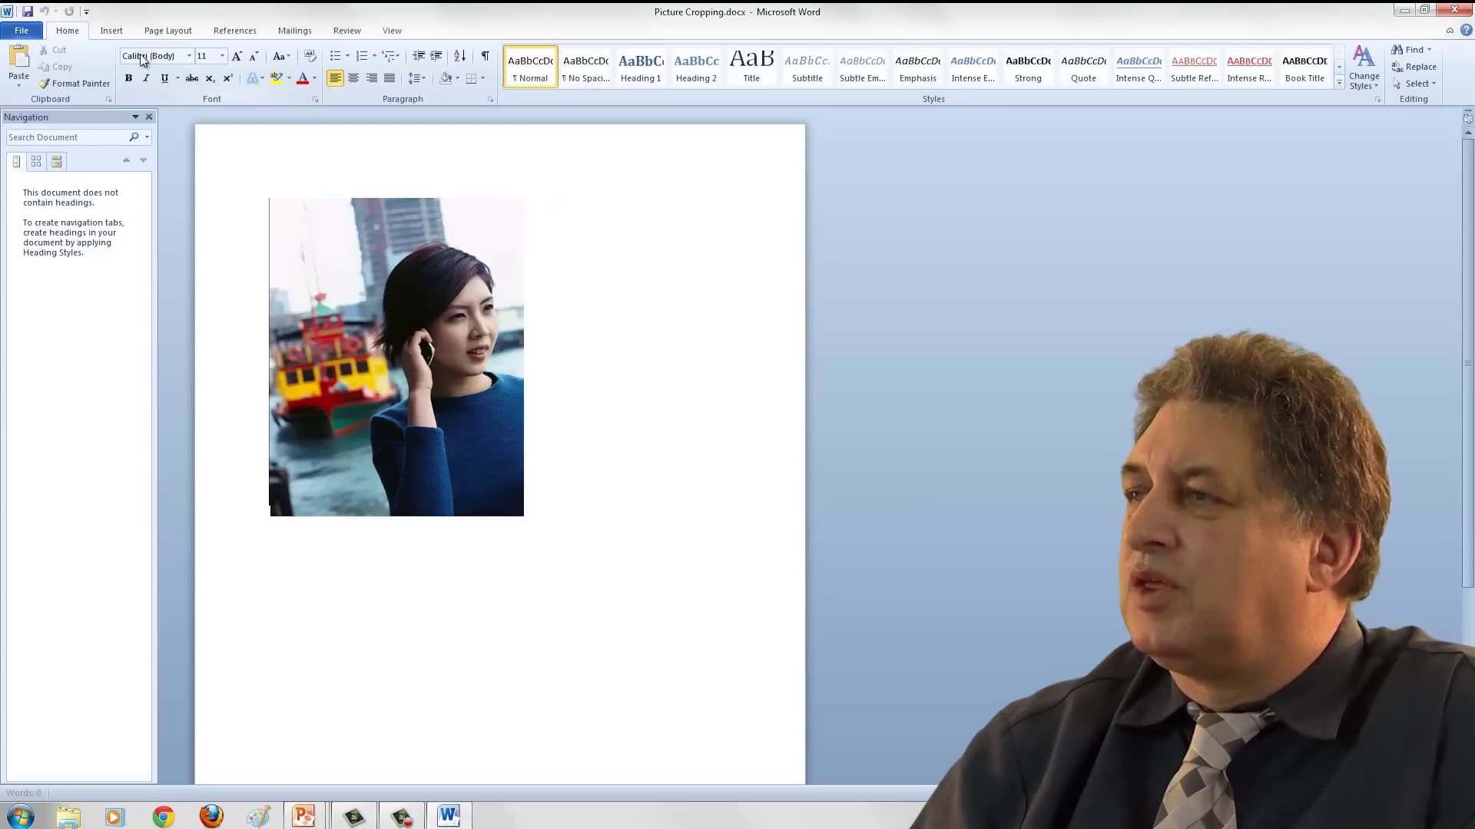
pyautogui.doubleClick(413, 311)
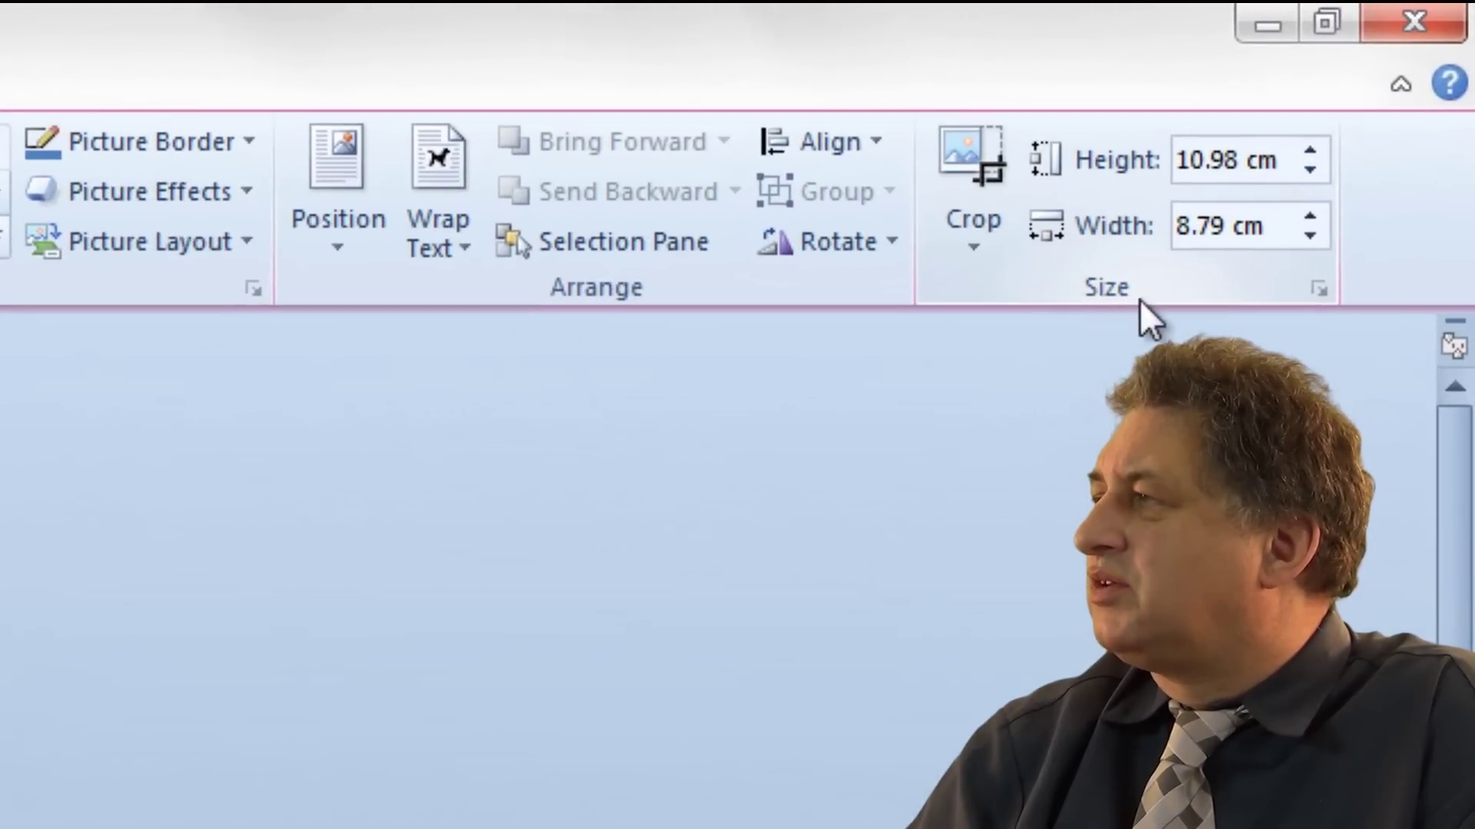
pyautogui.click(966, 150)
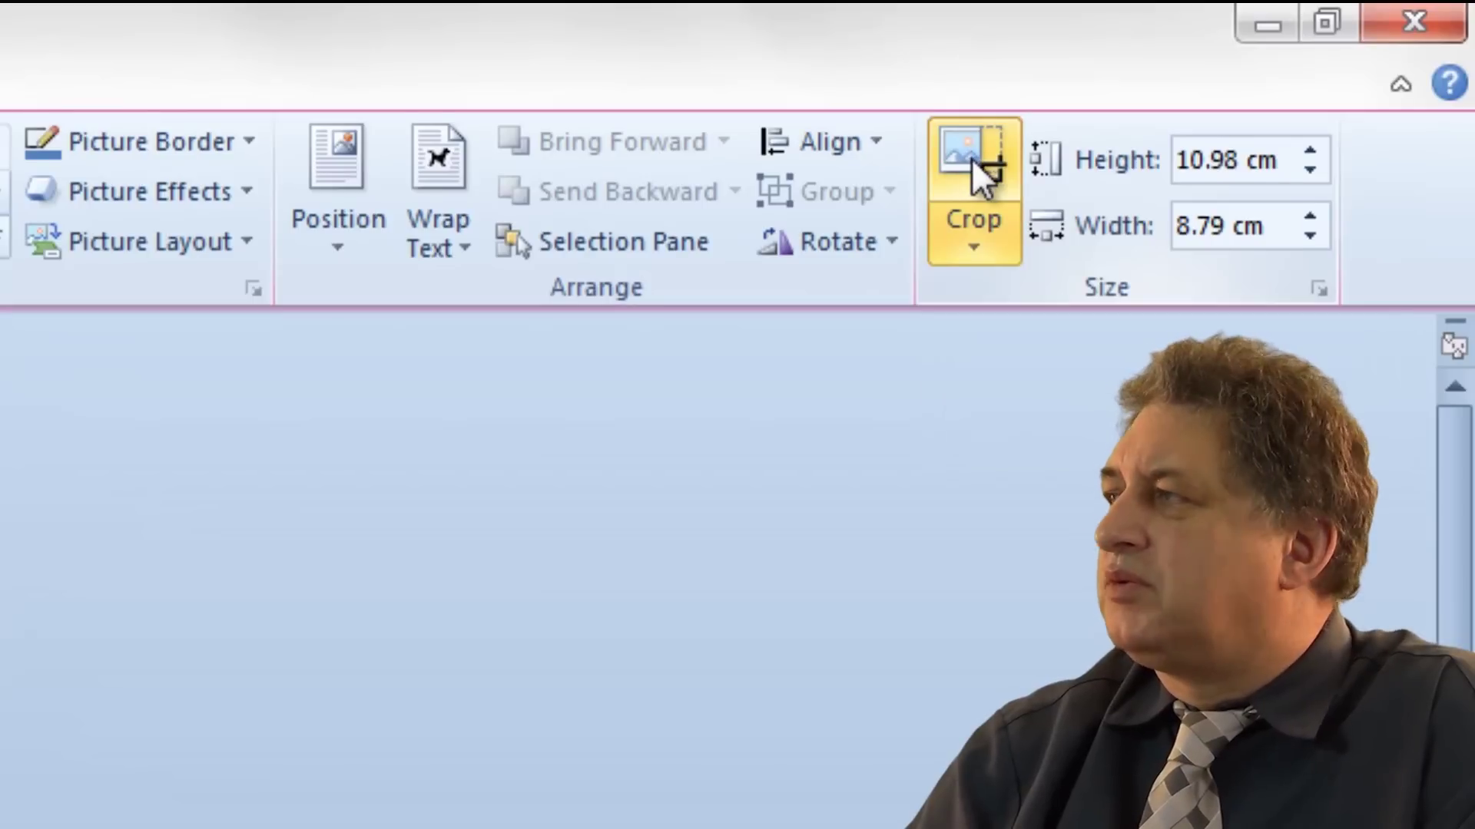